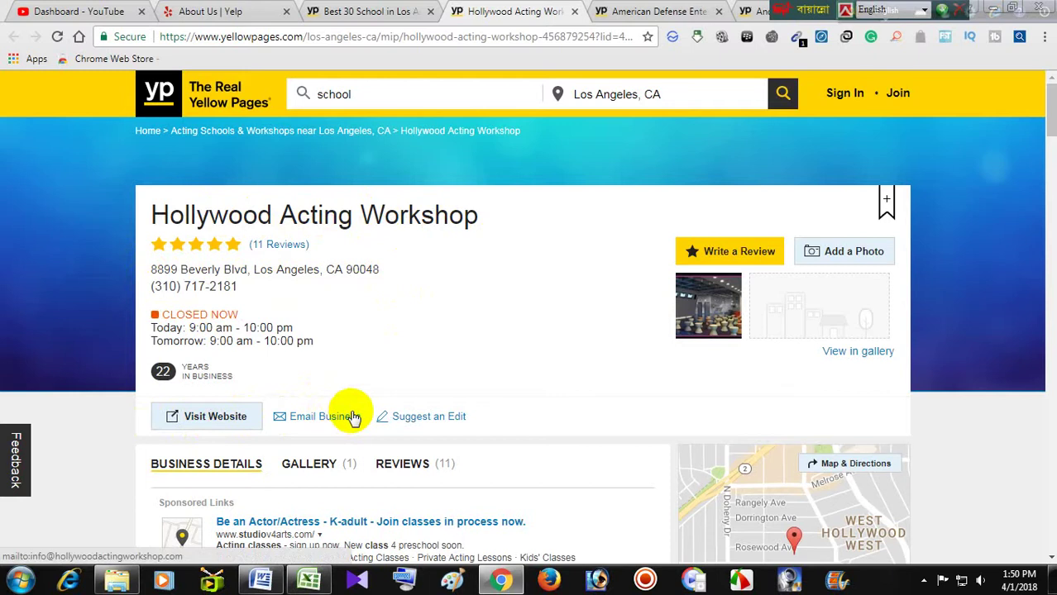
Switch to the Excel workbook and increase the font size of the whole header row to 22.
{"action": "scroll", "coordinate": [465, 370], "scroll_direction": "down", "scroll_amount": 3}
{"action": "scroll", "coordinate": [465, 371], "scroll_direction": "up", "scroll_amount": 3}
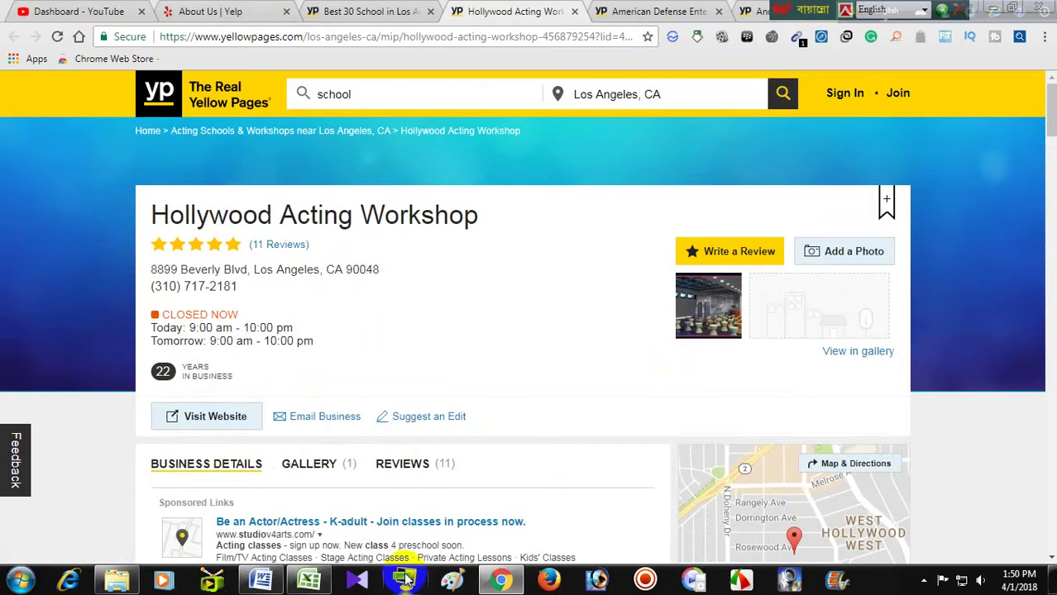
{"action": "left_click", "coordinate": [312, 582]}
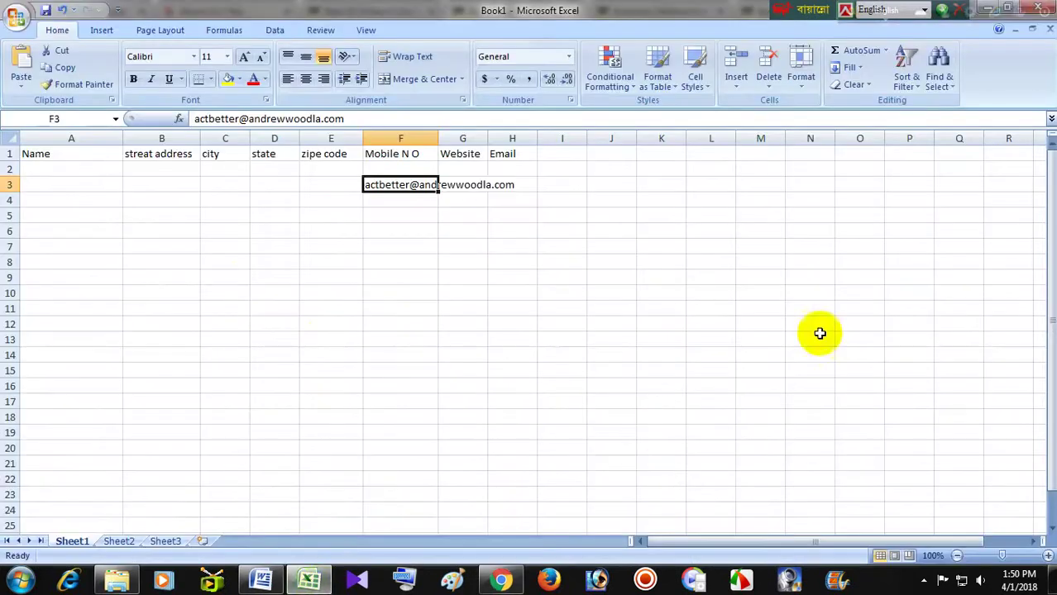
{"action": "left_click", "coordinate": [11, 157]}
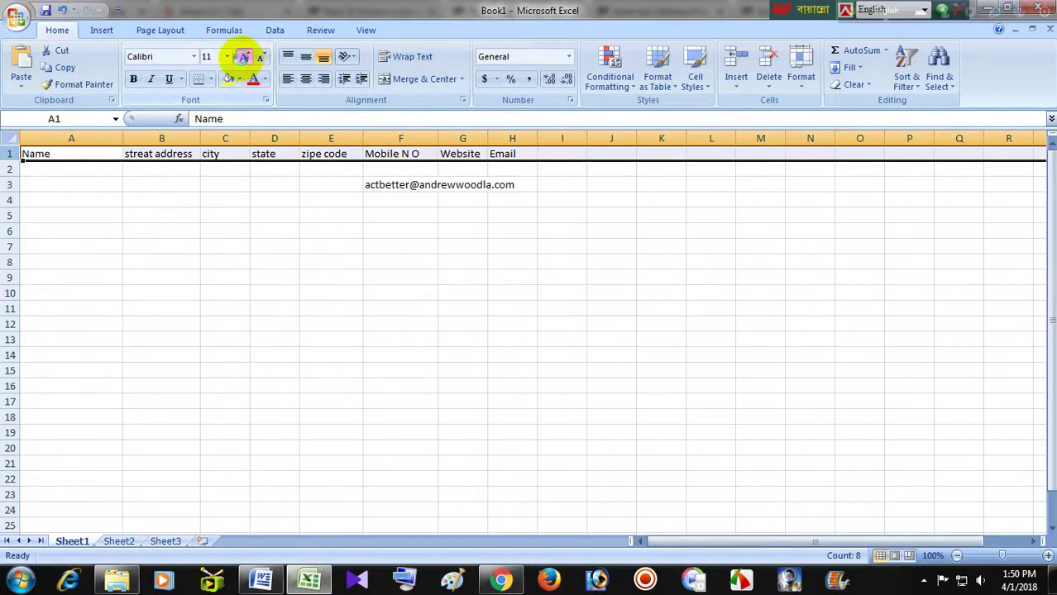
{"action": "left_click", "coordinate": [243, 57]}
{"action": "left_click", "coordinate": [243, 57]}
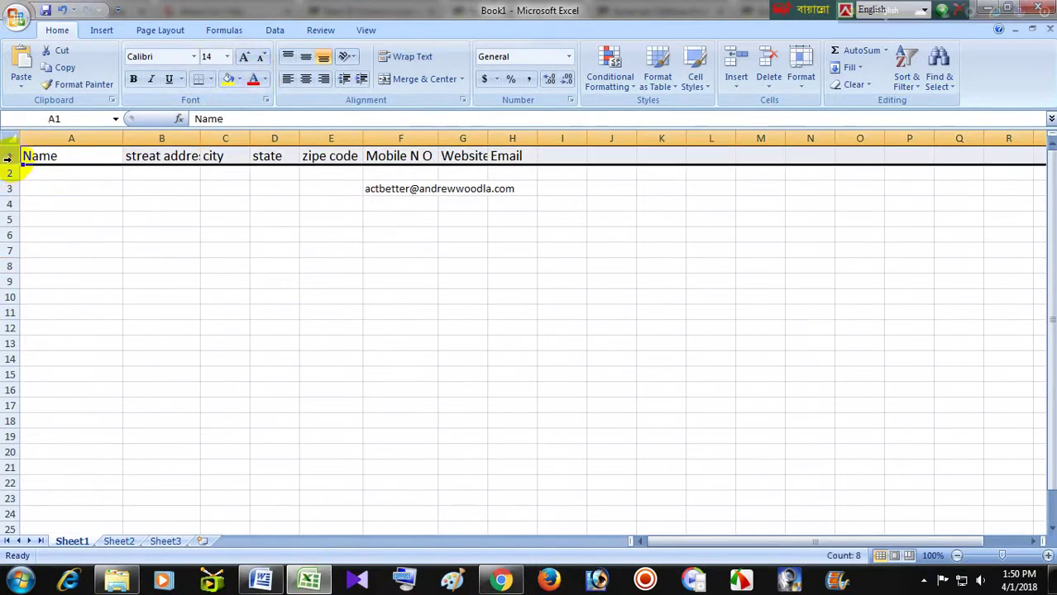
{"action": "left_click", "coordinate": [242, 57]}
{"action": "left_click", "coordinate": [243, 58]}
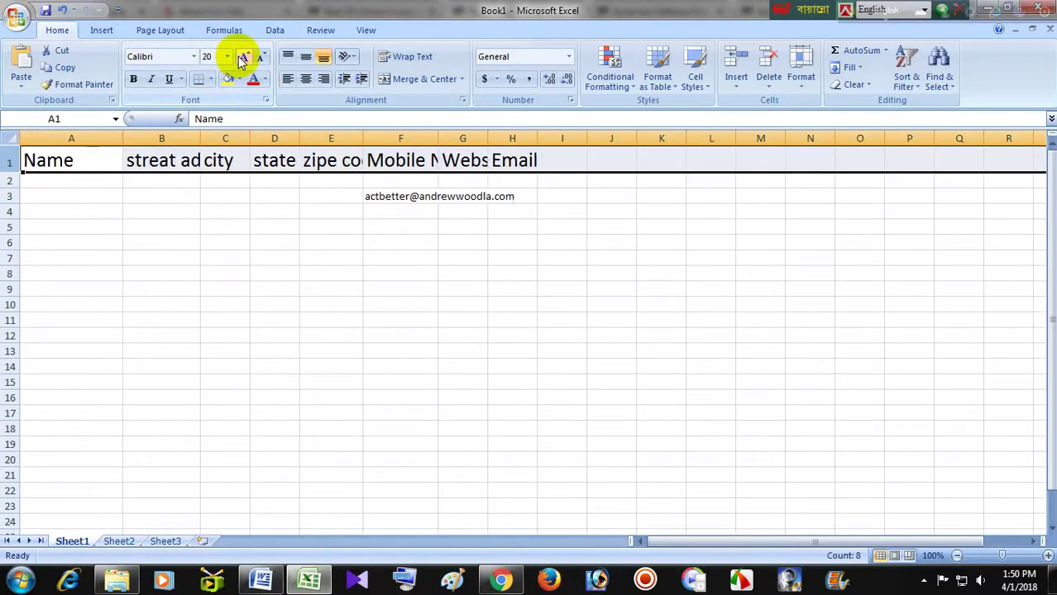
{"action": "left_click", "coordinate": [242, 58]}
{"action": "left_click", "coordinate": [243, 58]}
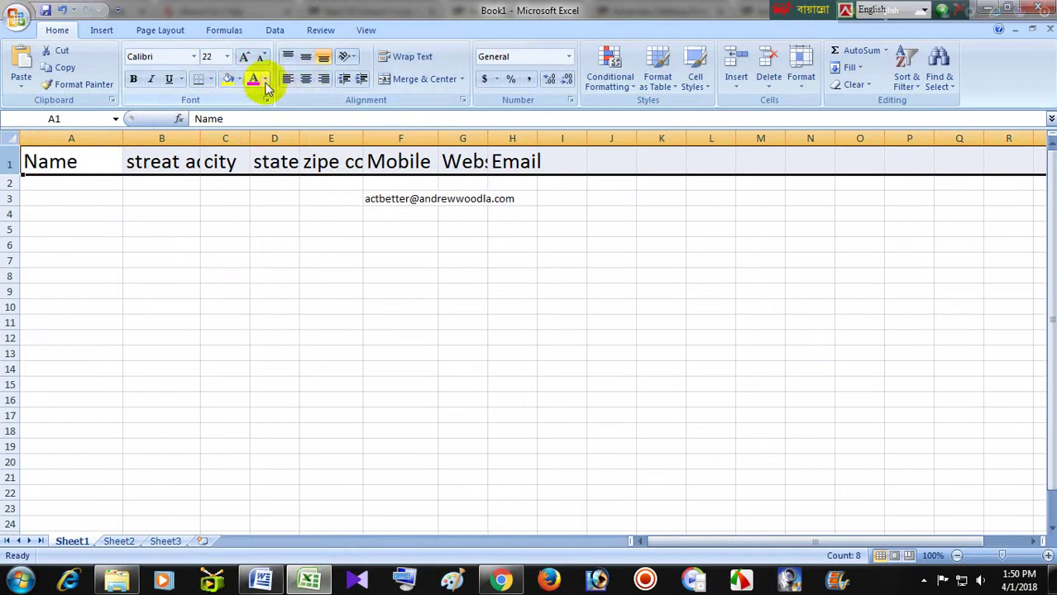
Fill the entire header row with a dark orange background colour.
{"action": "left_click", "coordinate": [239, 81]}
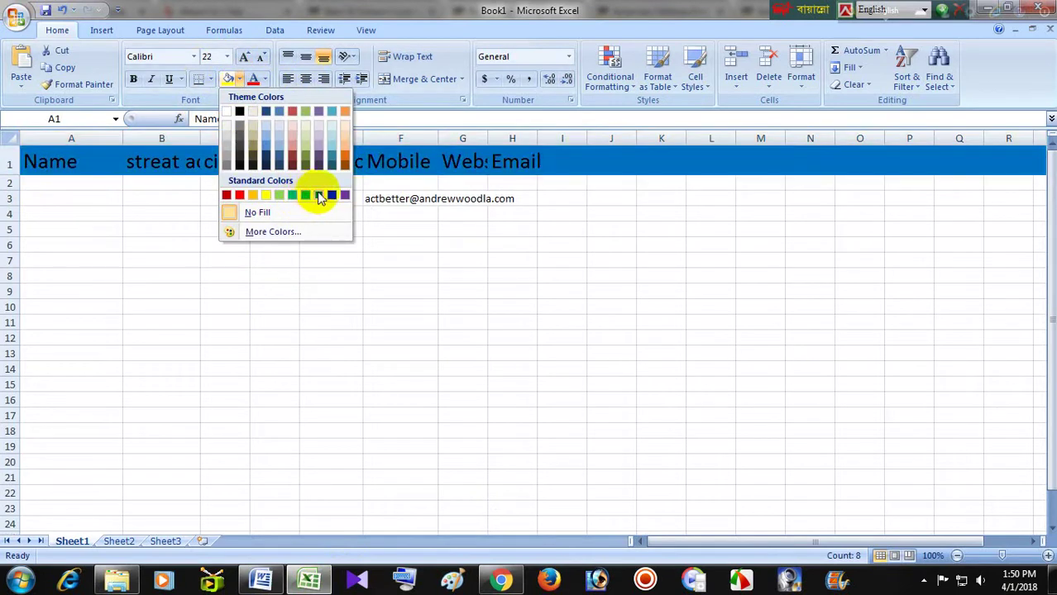
{"action": "left_click", "coordinate": [344, 162]}
{"action": "left_click", "coordinate": [328, 267]}
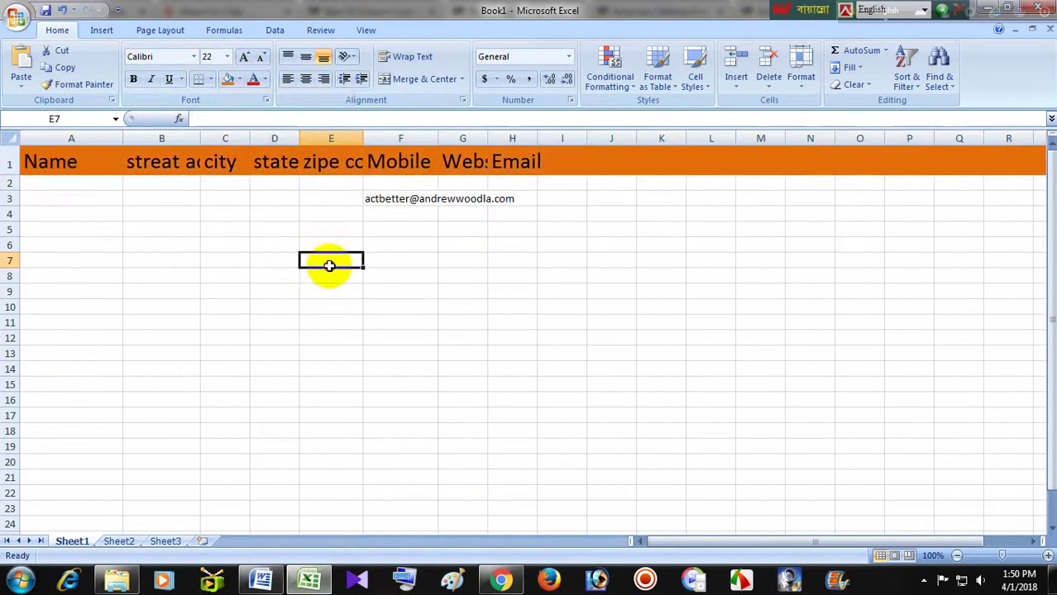
Widen the Name and streat address columns, and reduce the font size of the streat address heading.
{"action": "left_click", "coordinate": [112, 169]}
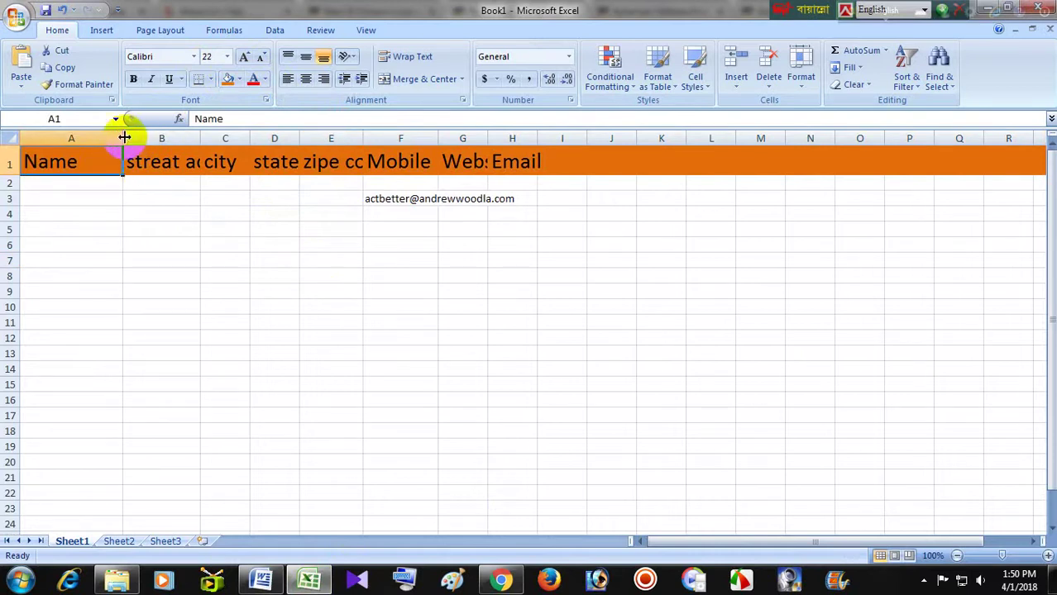
{"action": "left_click_drag", "start_coordinate": [122, 139], "coordinate": [142, 137]}
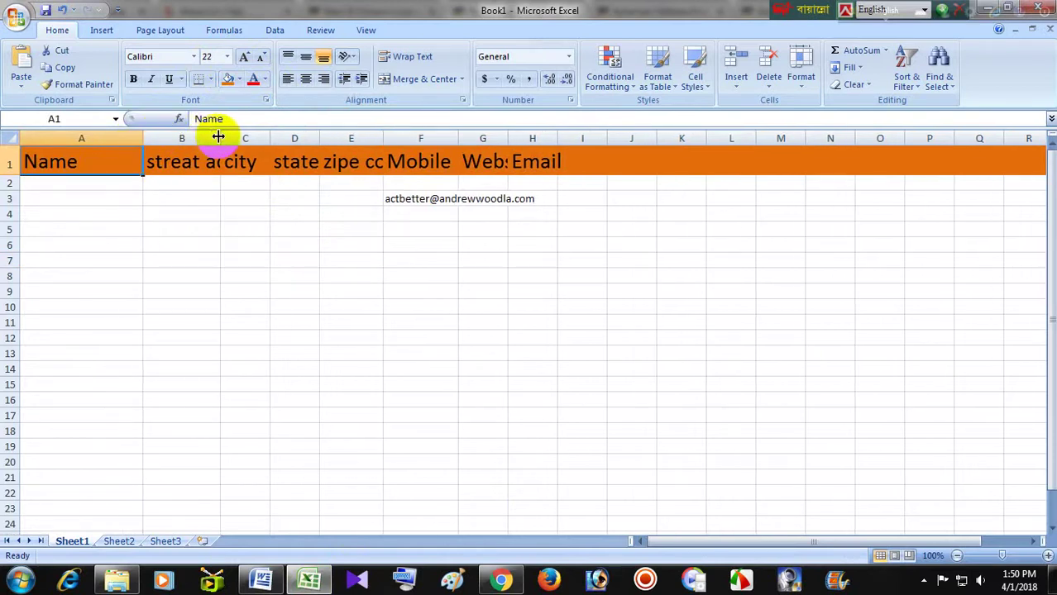
{"action": "left_click_drag", "start_coordinate": [218, 136], "coordinate": [244, 137]}
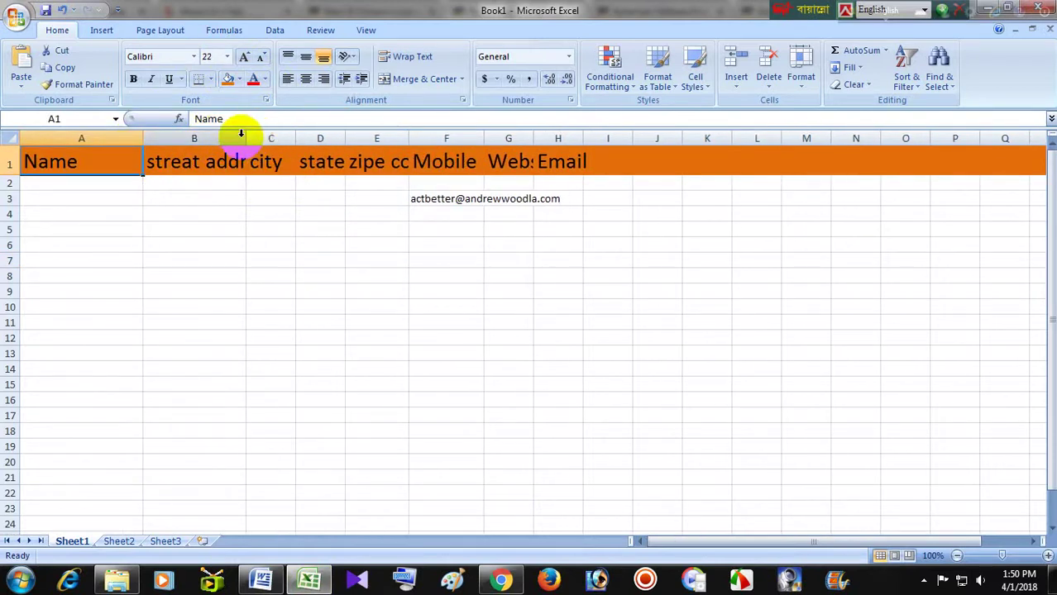
{"action": "left_click", "coordinate": [241, 134]}
{"action": "left_click_drag", "start_coordinate": [245, 137], "coordinate": [276, 134]}
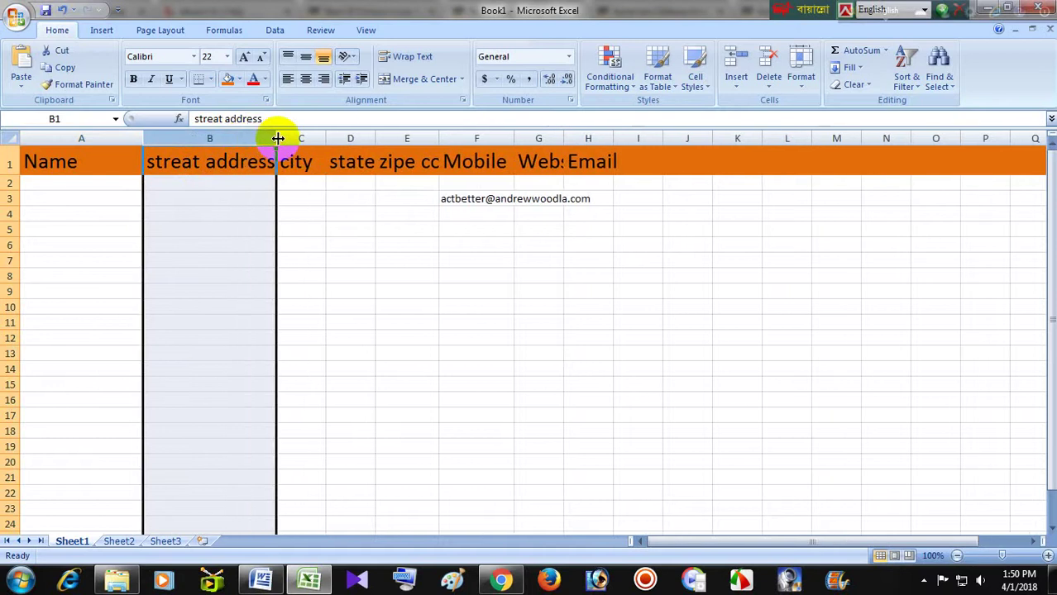
{"action": "left_click", "coordinate": [224, 163]}
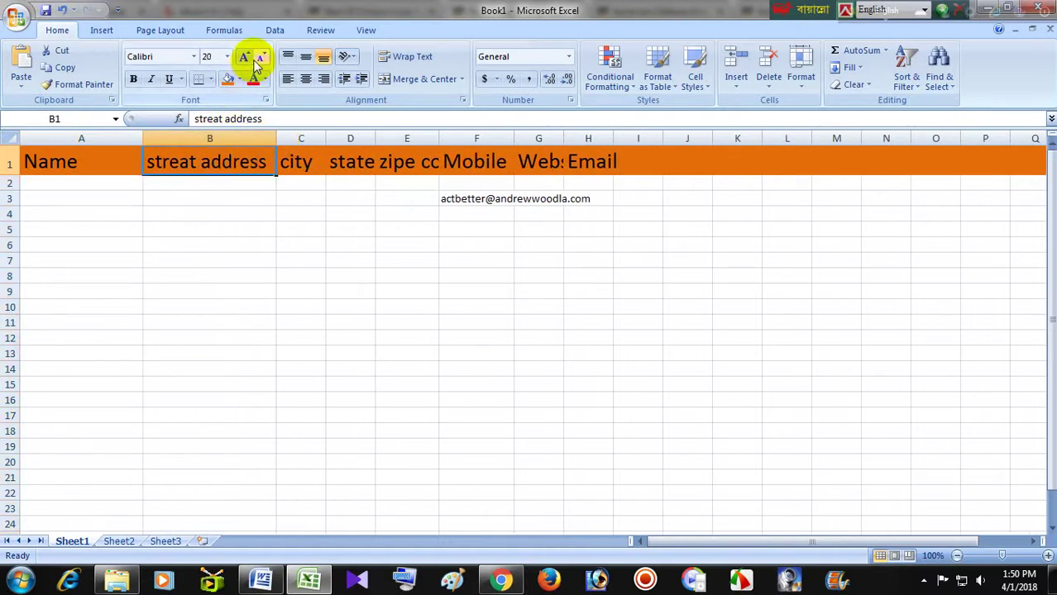
Widen the city, state, zipe code, Mobile N O, Website and Email columns to fit their headings and entries.
{"action": "left_click", "coordinate": [305, 166]}
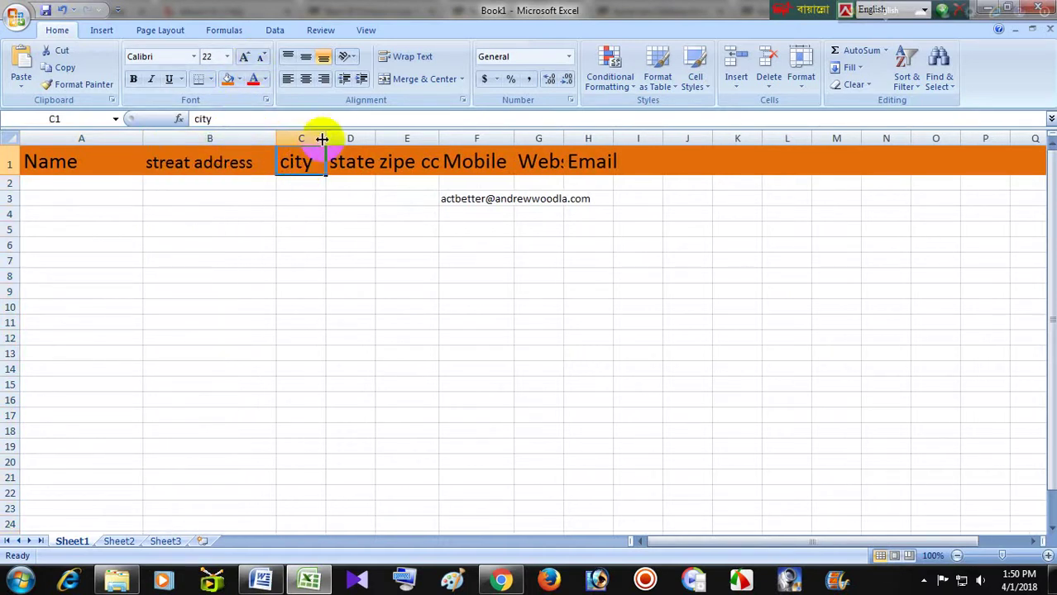
{"action": "left_click_drag", "start_coordinate": [322, 138], "coordinate": [427, 138]}
{"action": "left_click", "coordinate": [405, 162]}
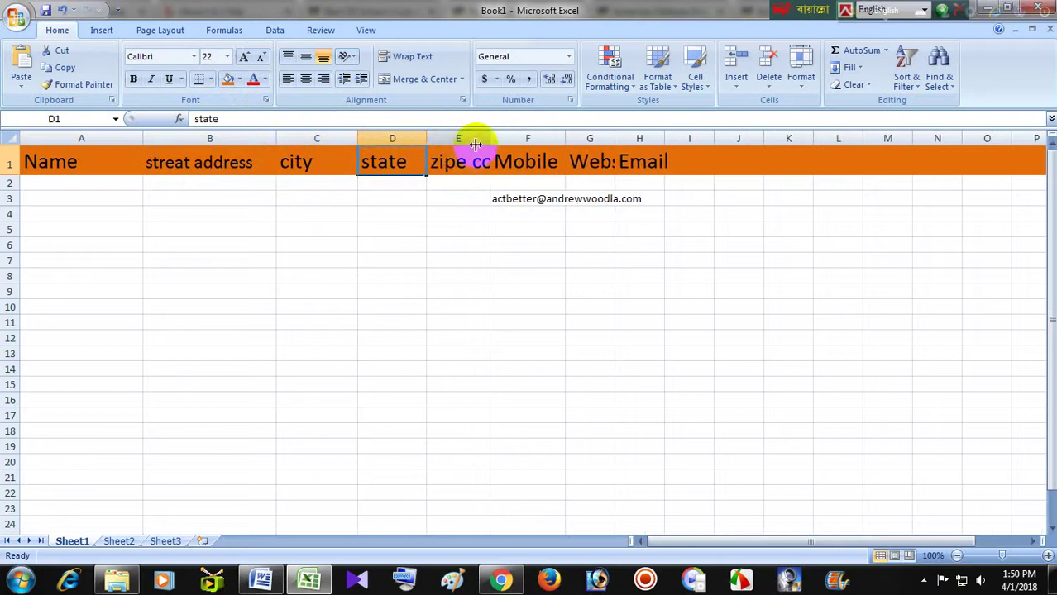
{"action": "left_click_drag", "start_coordinate": [492, 137], "coordinate": [515, 138]}
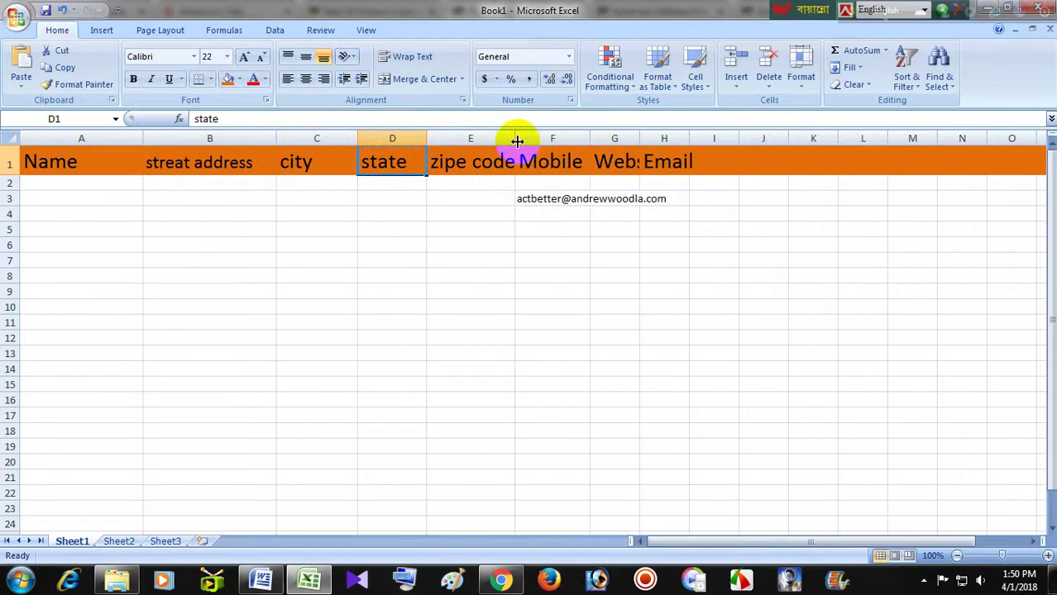
{"action": "left_click_drag", "start_coordinate": [517, 142], "coordinate": [522, 141]}
{"action": "left_click_drag", "start_coordinate": [597, 142], "coordinate": [1023, 139]}
Delete the stray e-mail address from cell F3 in the Mobile N O column.
{"action": "left_click", "coordinate": [604, 198]}
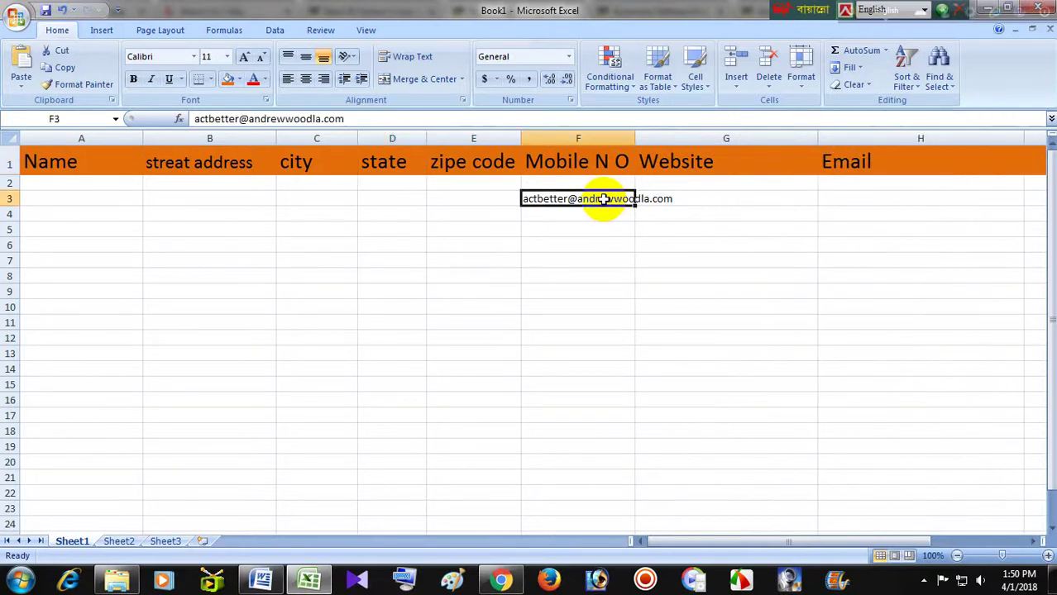
{"action": "key", "text": "Delete"}
{"action": "left_click", "coordinate": [661, 351]}
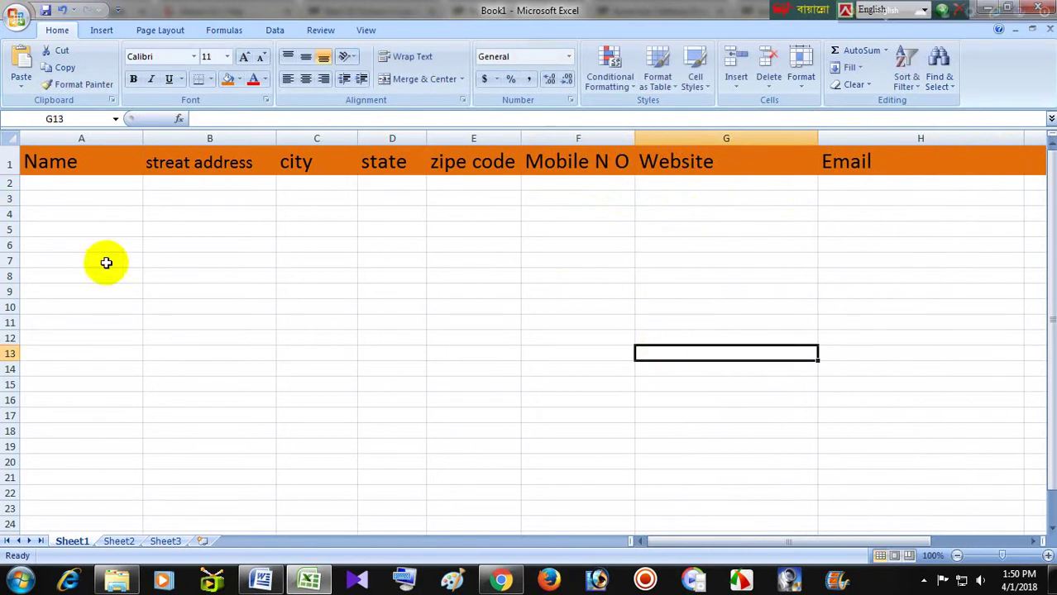
Copy the business name Hollywood Acting Workshop from the Yellow Pages listing in Chrome into cell A2 of the Excel sheet.
{"action": "left_click", "coordinate": [74, 195]}
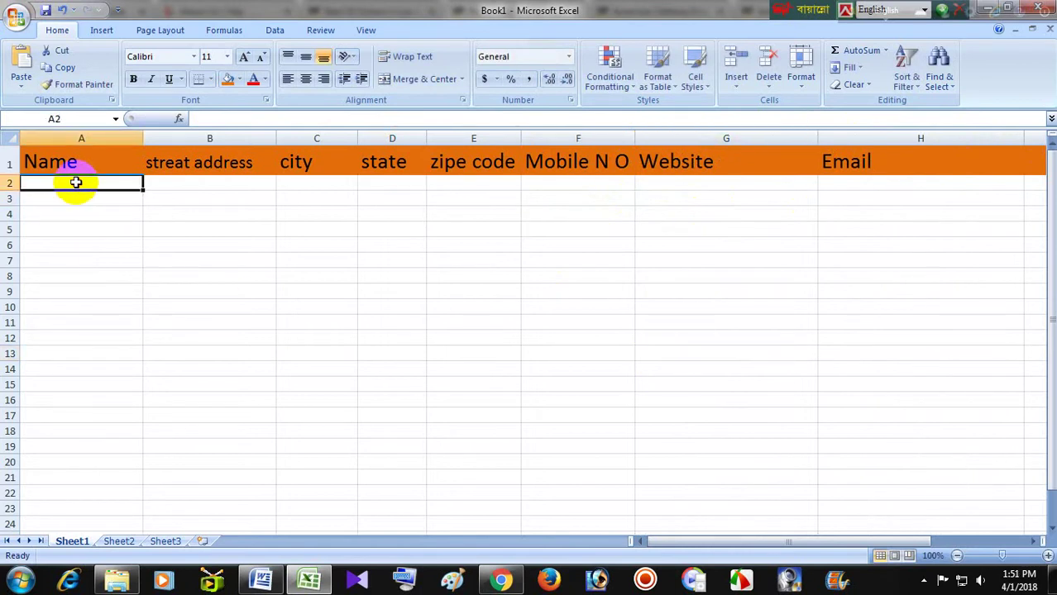
{"action": "left_click", "coordinate": [500, 580]}
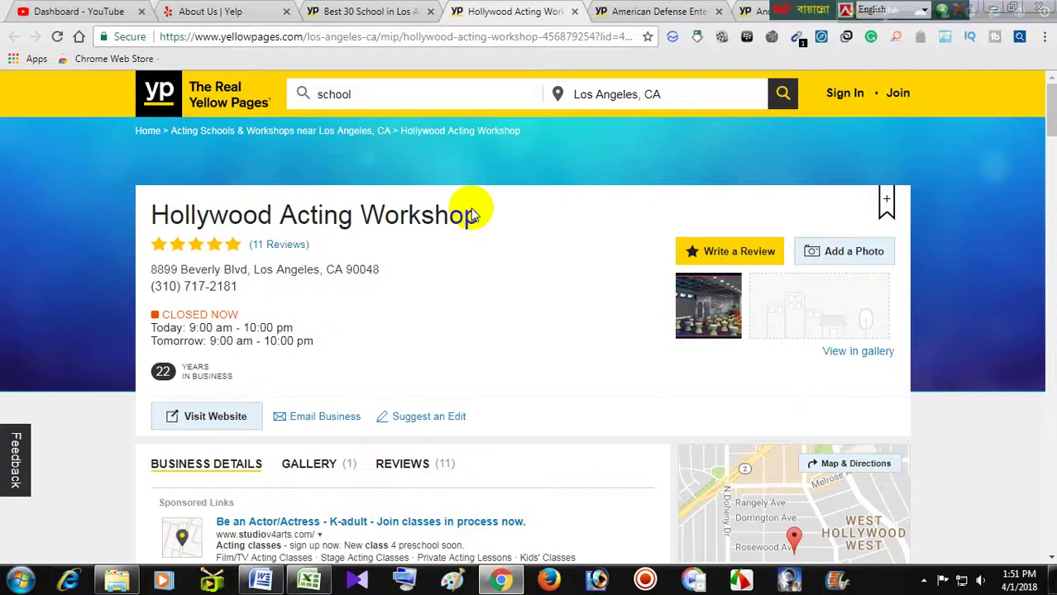
{"action": "left_click_drag", "start_coordinate": [488, 218], "coordinate": [155, 212]}
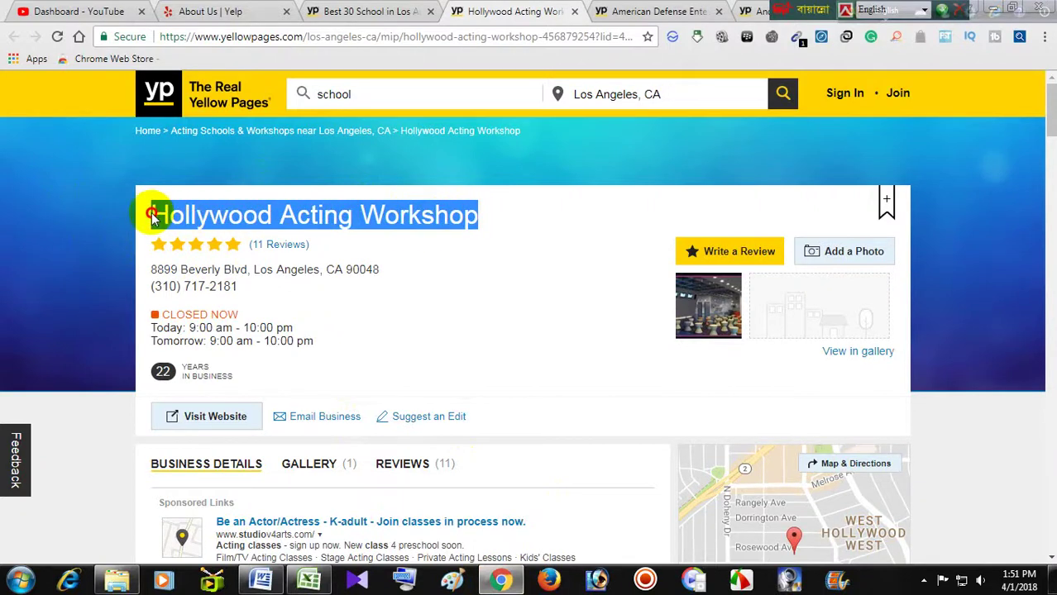
{"action": "right_click", "coordinate": [368, 217]}
{"action": "left_click", "coordinate": [387, 229]}
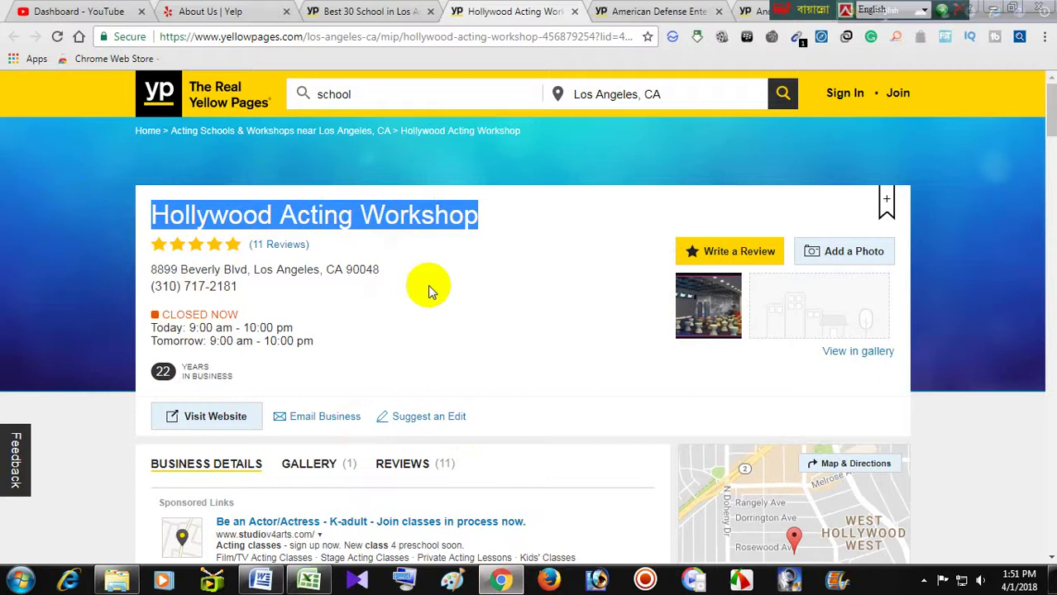
{"action": "left_click", "coordinate": [308, 581]}
{"action": "right_click", "coordinate": [48, 182]}
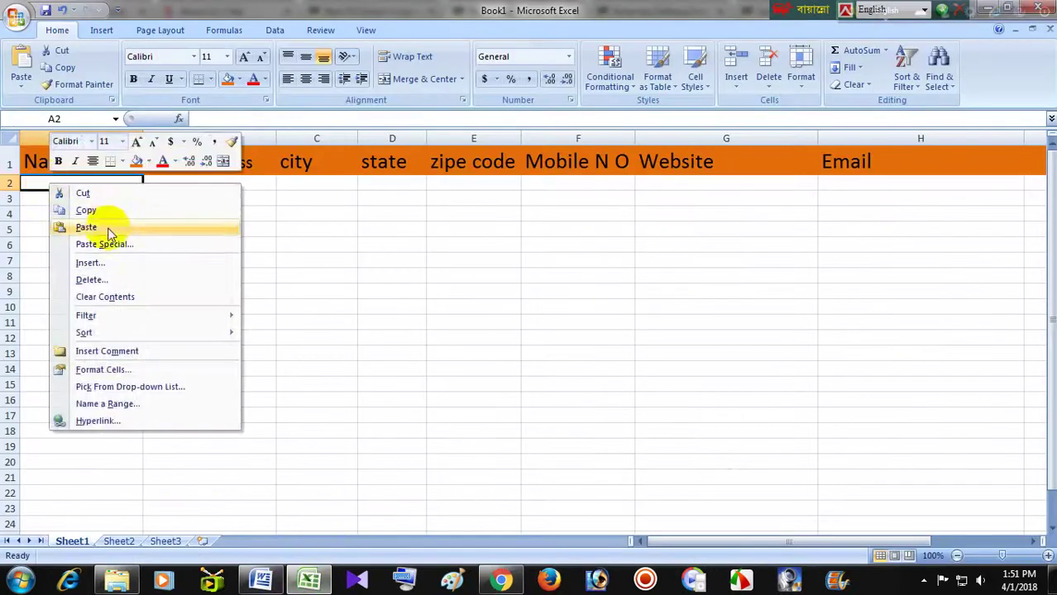
{"action": "left_click", "coordinate": [99, 228]}
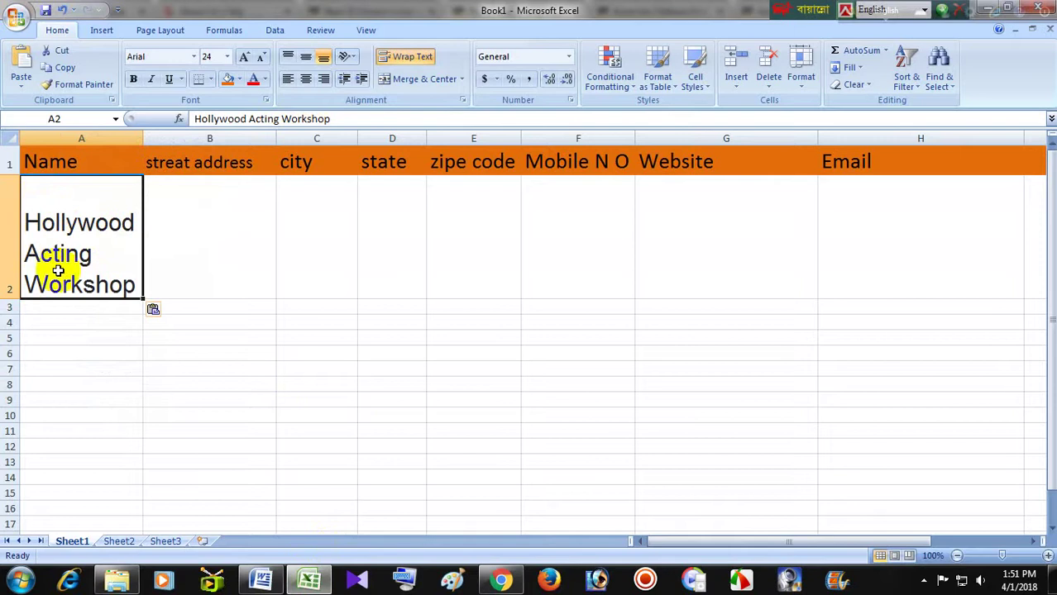
Fit the business name in A2 on one line with text wrapping off, font size 11 and a wider Name column.
{"action": "left_click", "coordinate": [430, 58]}
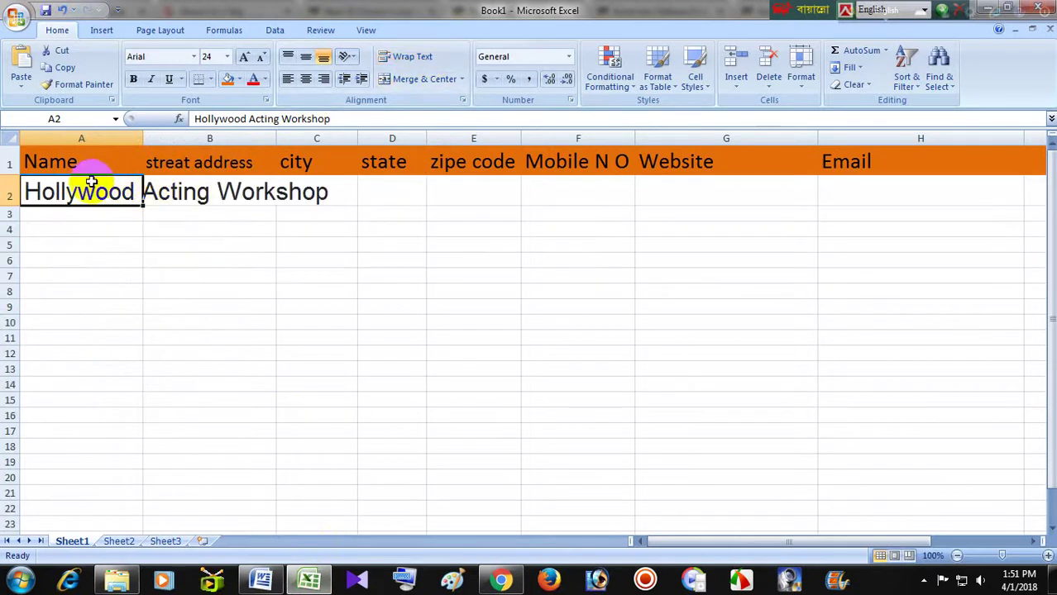
{"action": "left_click", "coordinate": [261, 60]}
{"action": "left_click", "coordinate": [261, 60]}
{"action": "left_click", "coordinate": [261, 59]}
{"action": "left_click", "coordinate": [261, 60]}
{"action": "left_click", "coordinate": [262, 60]}
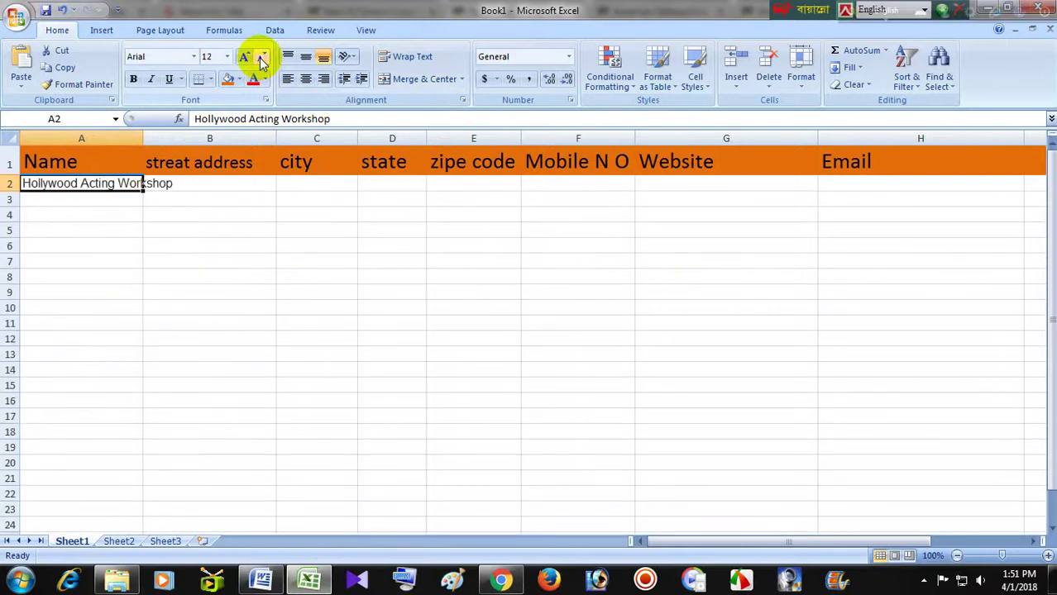
{"action": "left_click", "coordinate": [261, 60]}
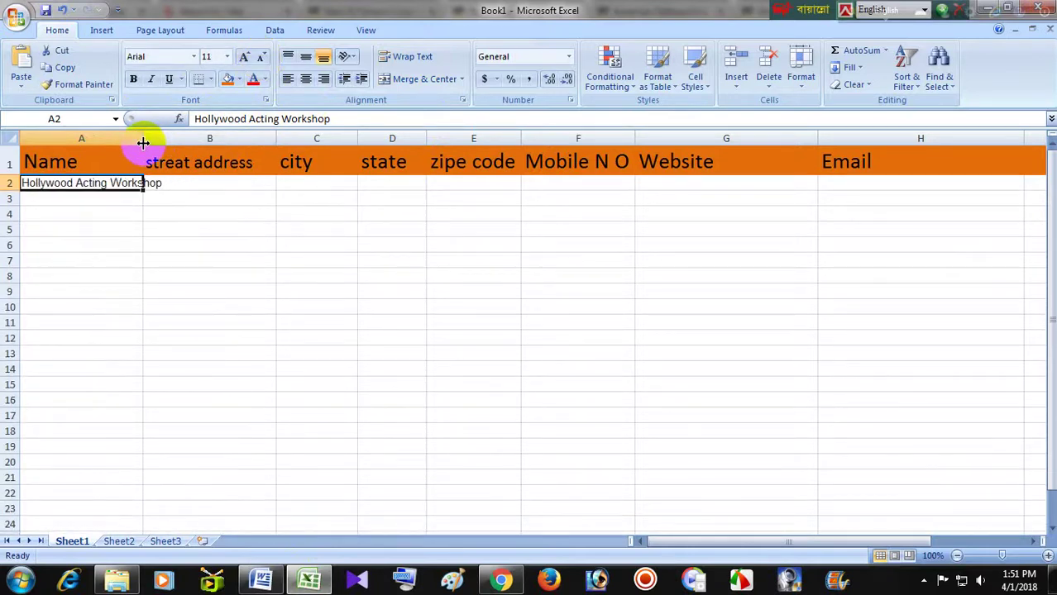
{"action": "left_click_drag", "start_coordinate": [143, 139], "coordinate": [168, 140]}
{"action": "left_click", "coordinate": [237, 247]}
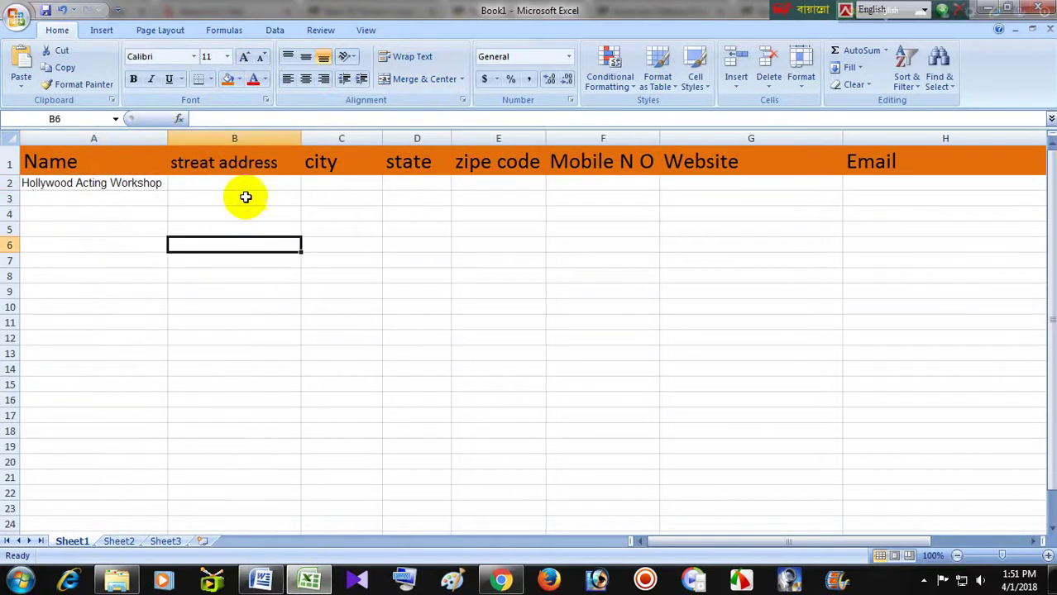
Copy only the street address from the Yellow Pages listing in Chrome into cell B2 of the Excel sheet.
{"action": "left_click", "coordinate": [243, 181]}
{"action": "left_click", "coordinate": [500, 580]}
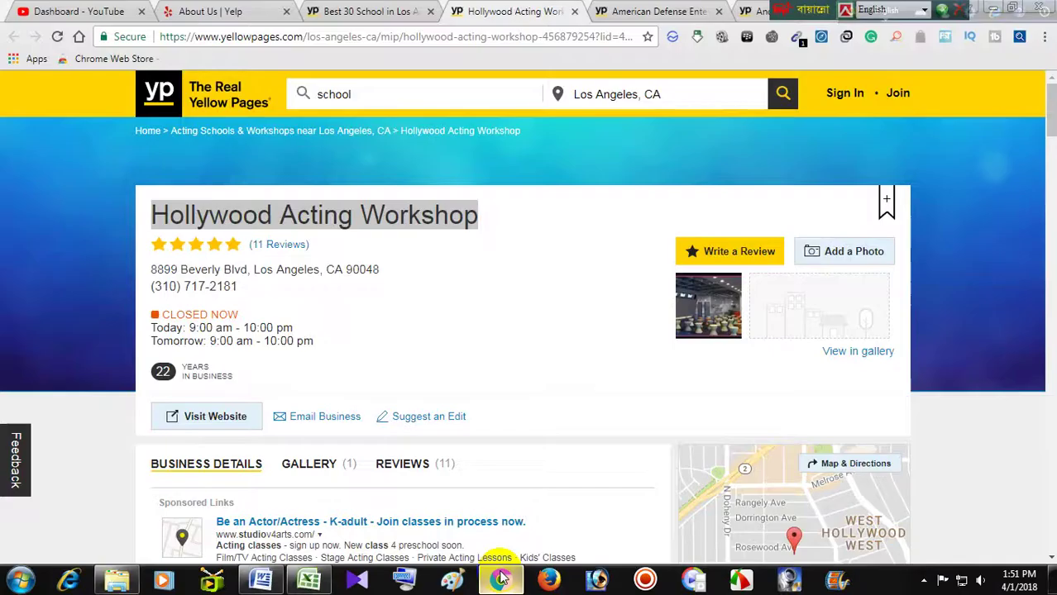
{"action": "left_click", "coordinate": [476, 357]}
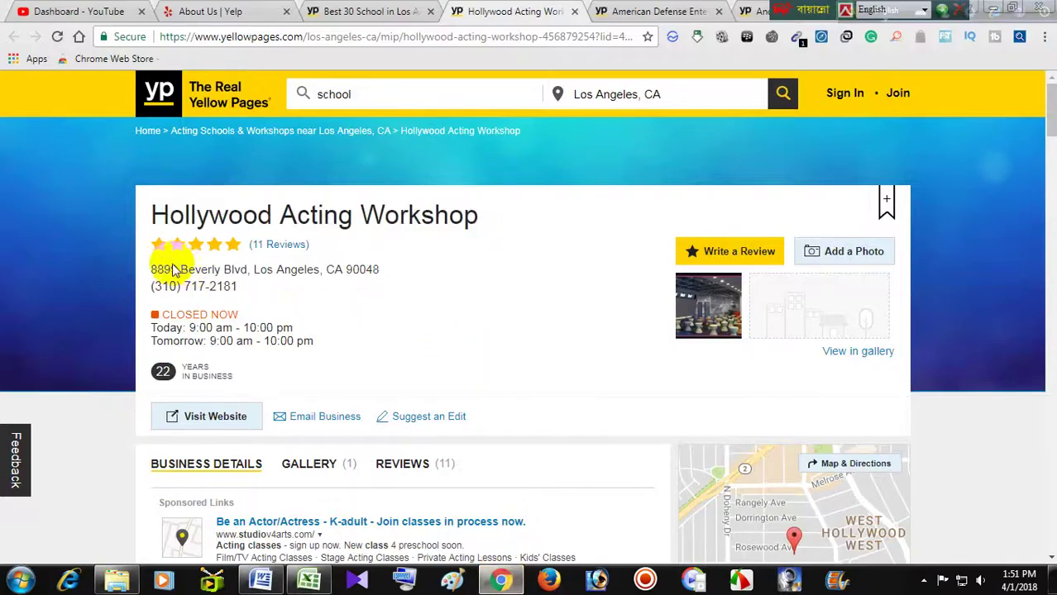
{"action": "right_click", "coordinate": [234, 274]}
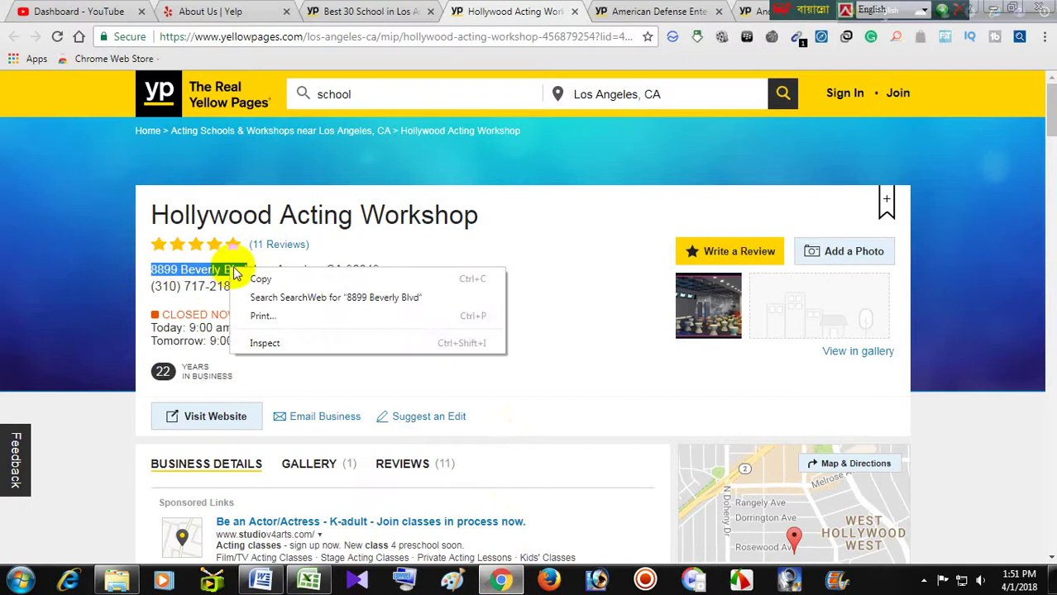
{"action": "left_click", "coordinate": [260, 276]}
{"action": "left_click", "coordinate": [308, 579]}
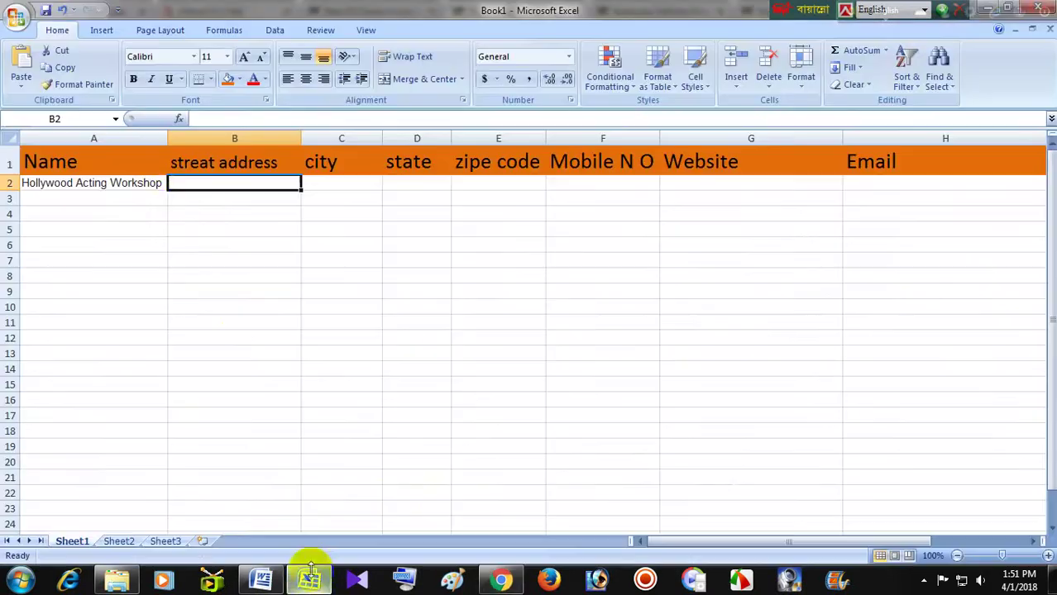
{"action": "right_click", "coordinate": [199, 182]}
{"action": "left_click", "coordinate": [238, 223]}
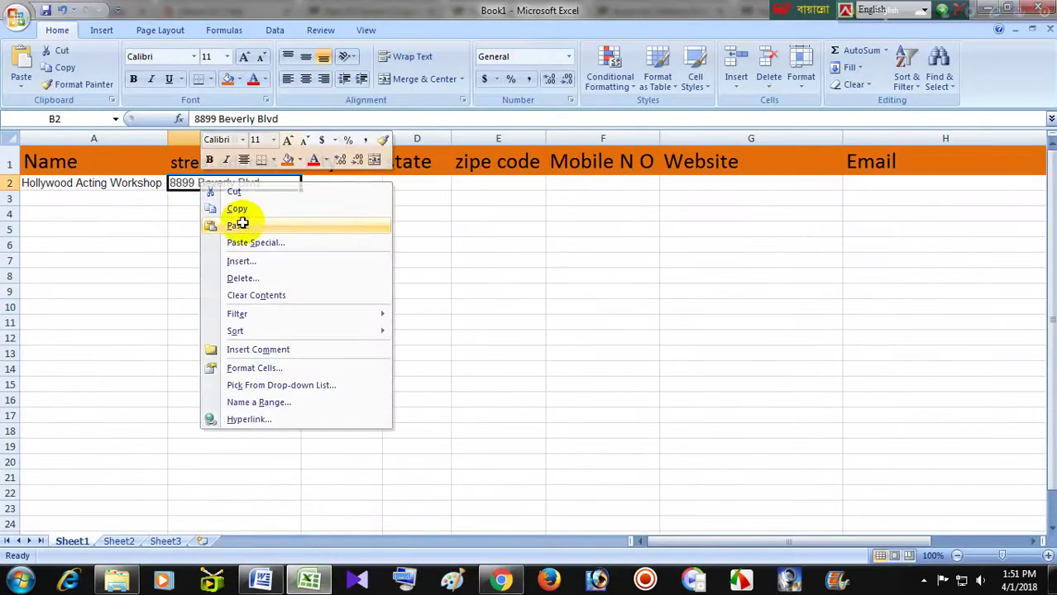
{"action": "left_click", "coordinate": [345, 223]}
Copy the city Los Angeles from the Yellow Pages listing in Chrome into cell C2 of the Excel sheet.
{"action": "left_click", "coordinate": [346, 181]}
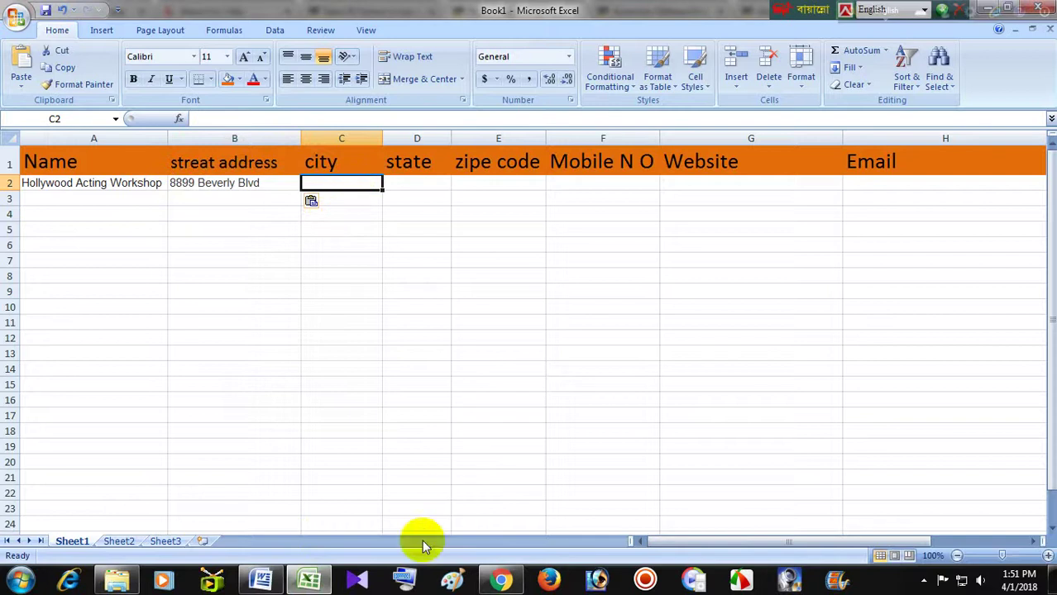
{"action": "left_click", "coordinate": [500, 581]}
{"action": "left_click", "coordinate": [348, 354]}
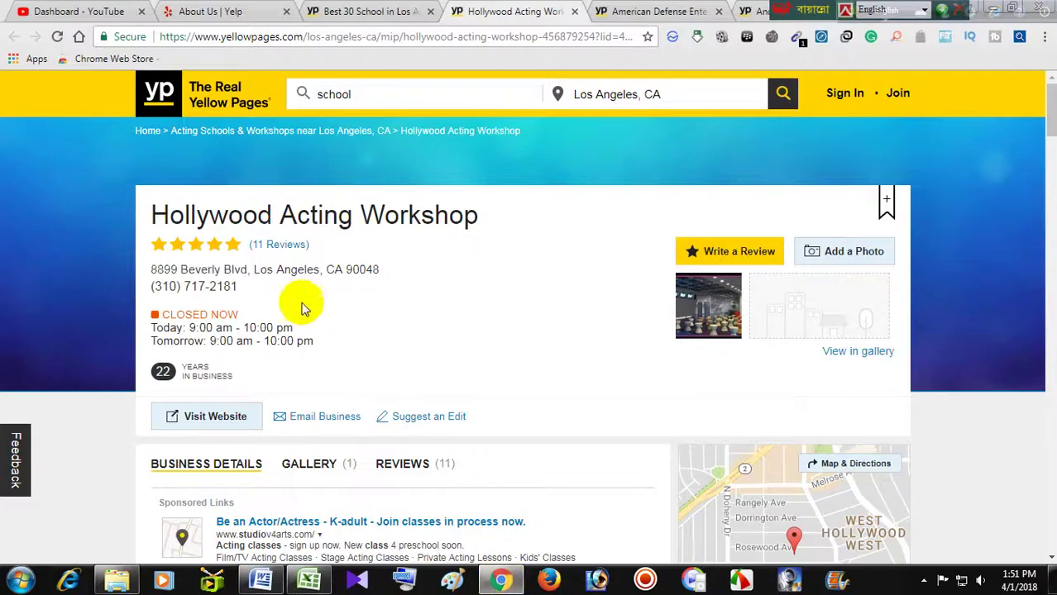
{"action": "left_click_drag", "start_coordinate": [256, 275], "coordinate": [322, 279]}
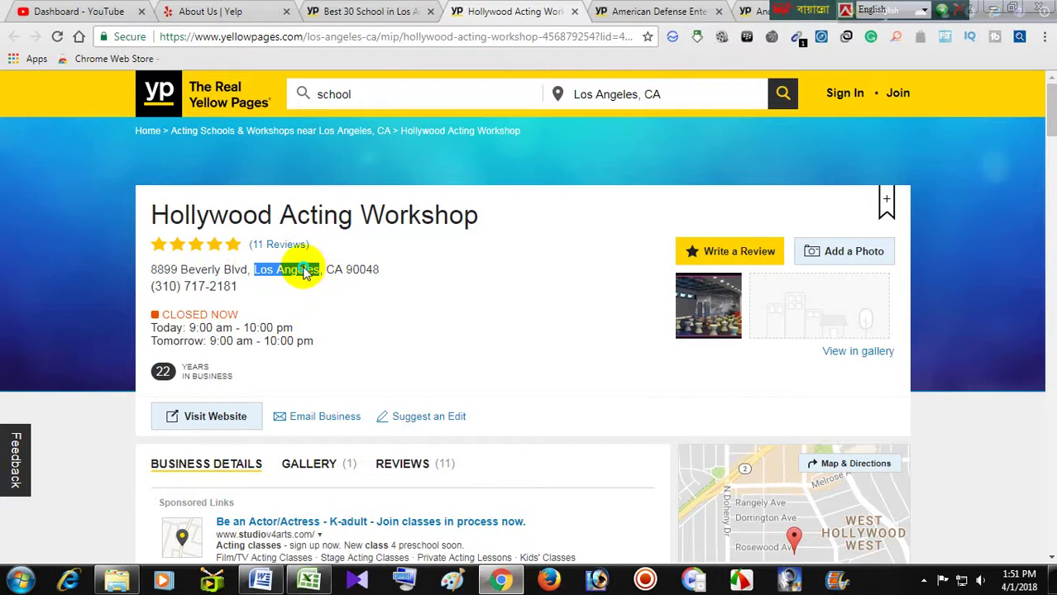
{"action": "right_click", "coordinate": [306, 272]}
{"action": "left_click", "coordinate": [333, 278]}
{"action": "left_click", "coordinate": [312, 579]}
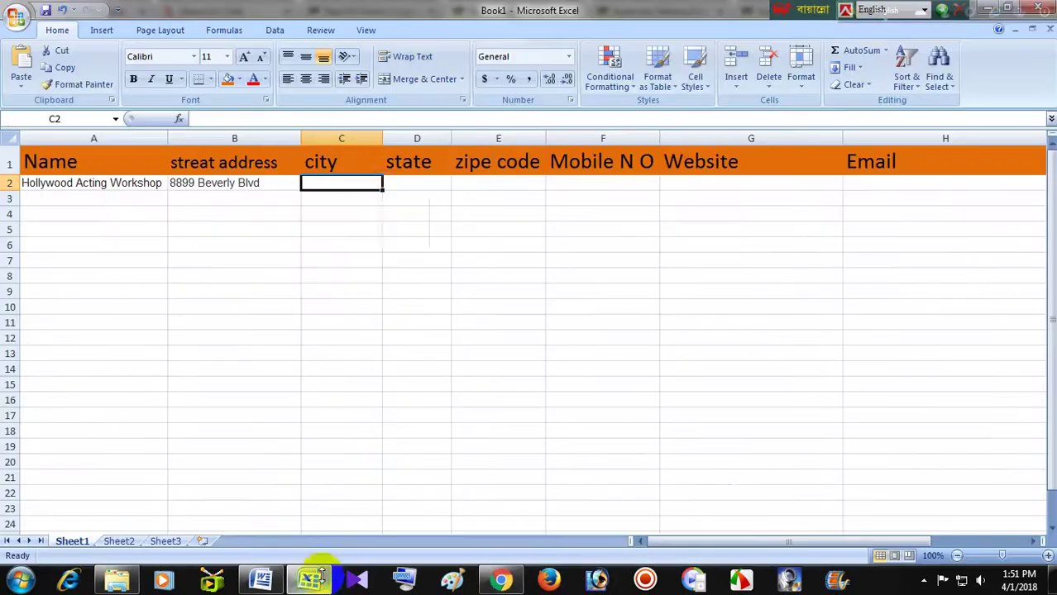
{"action": "right_click", "coordinate": [356, 181]}
{"action": "left_click", "coordinate": [395, 226]}
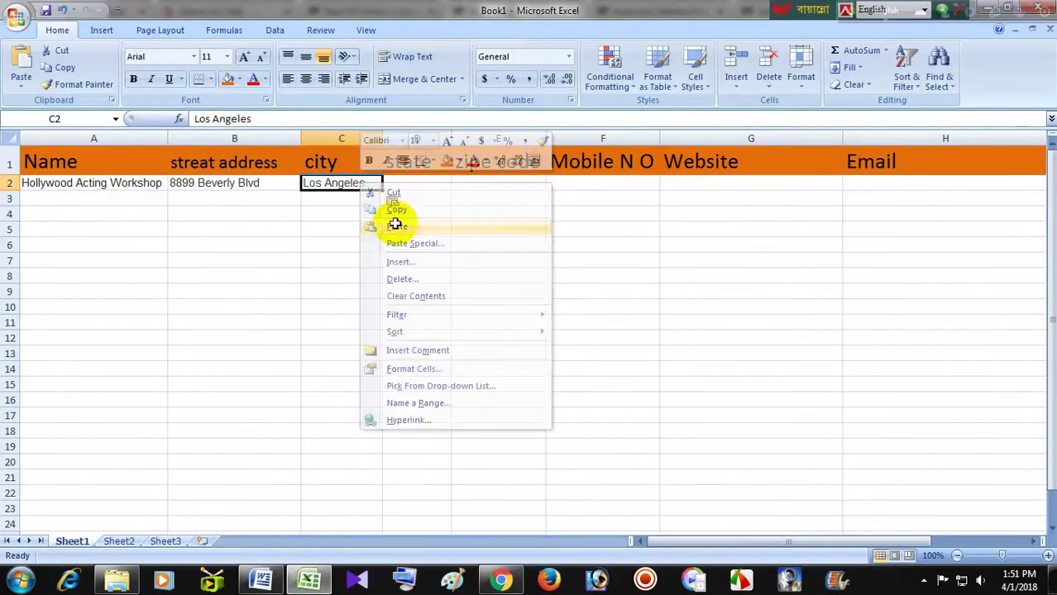
{"action": "left_click", "coordinate": [343, 243]}
Copy the state abbreviation CA from the Yellow Pages listing in Chrome into cell D2 of the Excel sheet.
{"action": "left_click", "coordinate": [433, 183]}
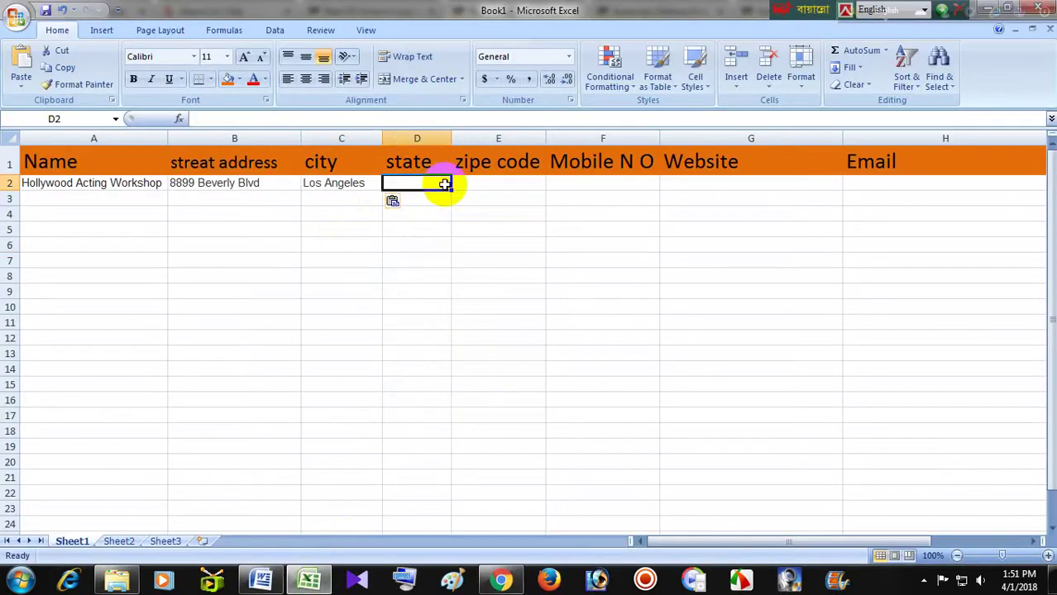
{"action": "left_click", "coordinate": [309, 577]}
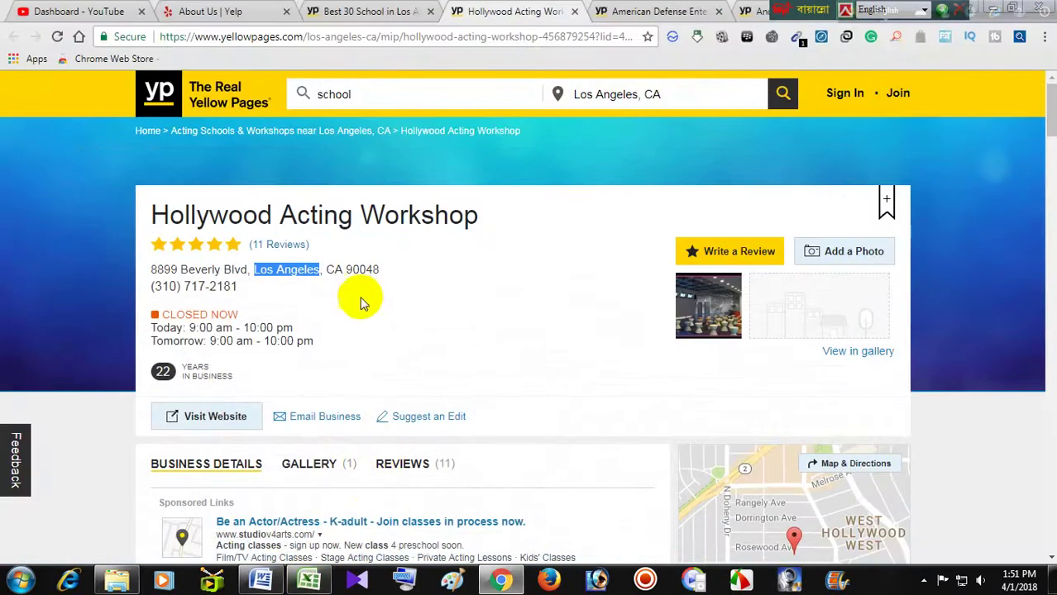
{"action": "left_click", "coordinate": [353, 285]}
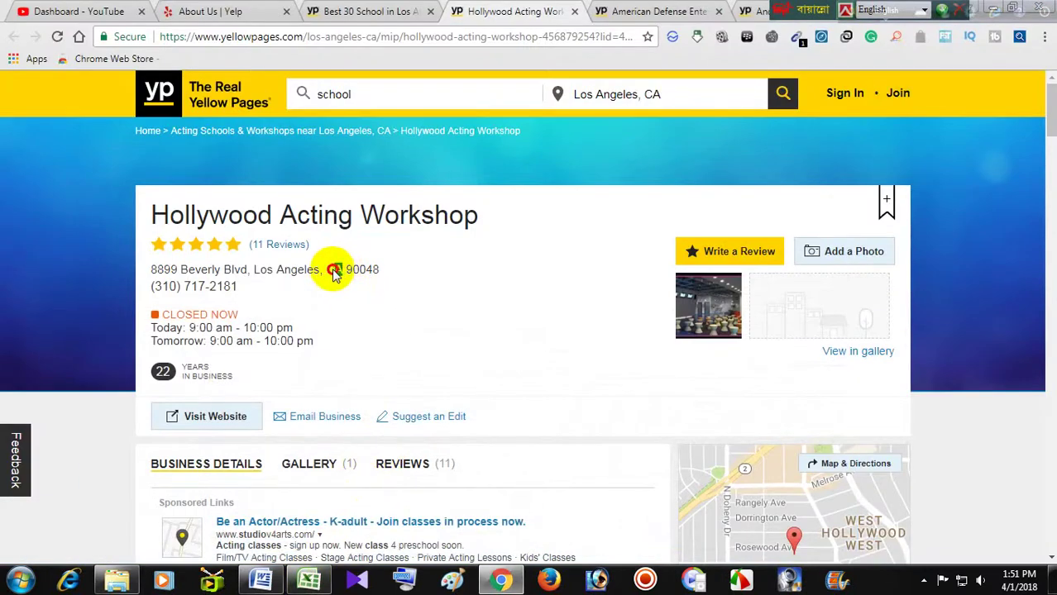
{"action": "right_click", "coordinate": [331, 273]}
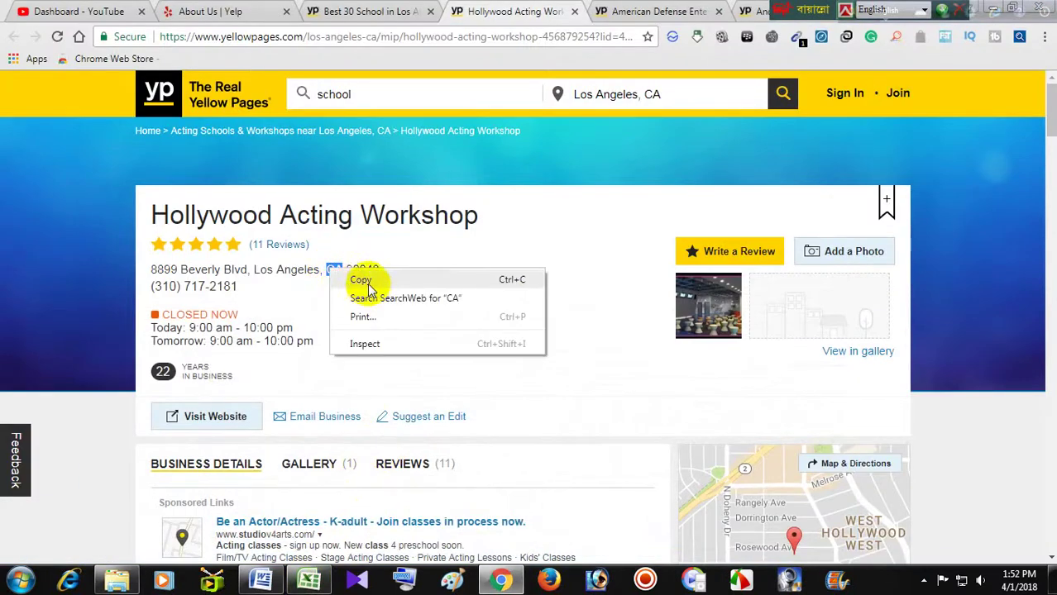
{"action": "left_click", "coordinate": [360, 279]}
{"action": "left_click", "coordinate": [308, 579]}
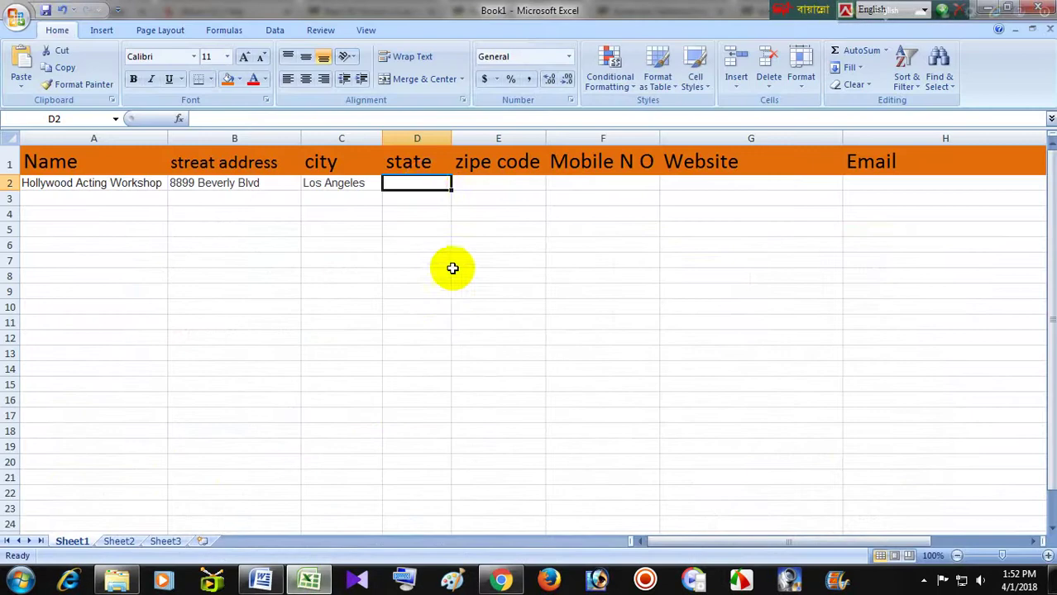
{"action": "right_click", "coordinate": [425, 183]}
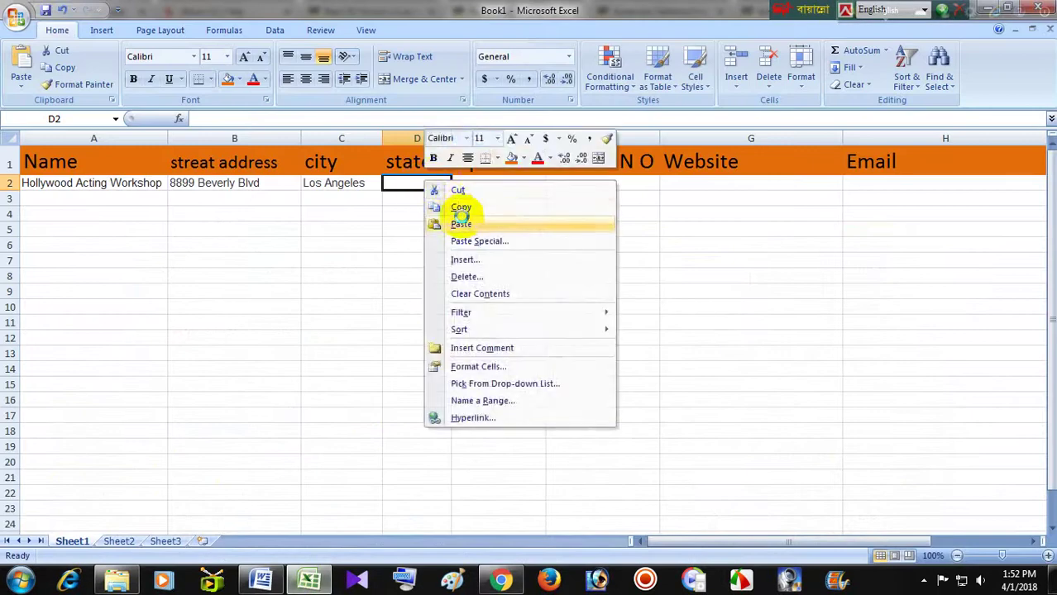
{"action": "left_click", "coordinate": [459, 217]}
{"action": "left_click", "coordinate": [484, 254]}
Copy the ZIP code from the Yellow Pages listing in Chrome into cell E2 of the Excel sheet.
{"action": "left_click", "coordinate": [499, 187]}
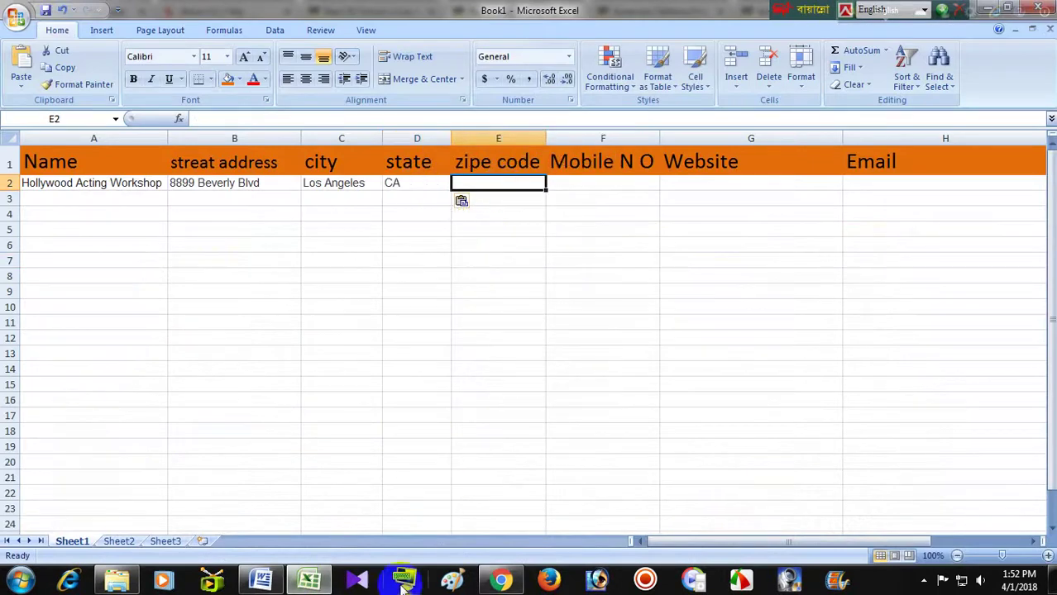
{"action": "left_click", "coordinate": [311, 579]}
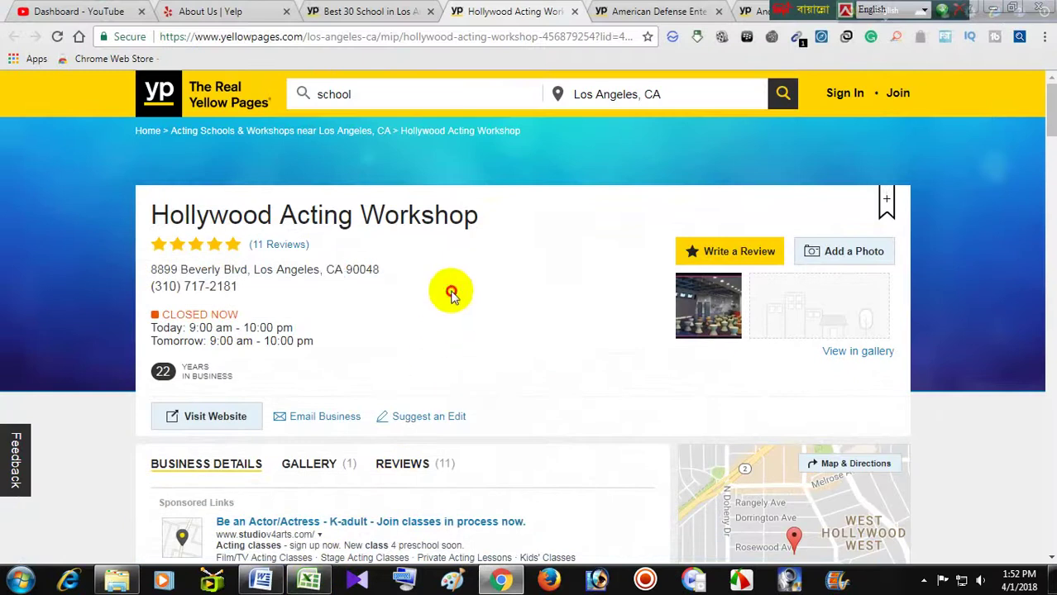
{"action": "right_click", "coordinate": [359, 273]}
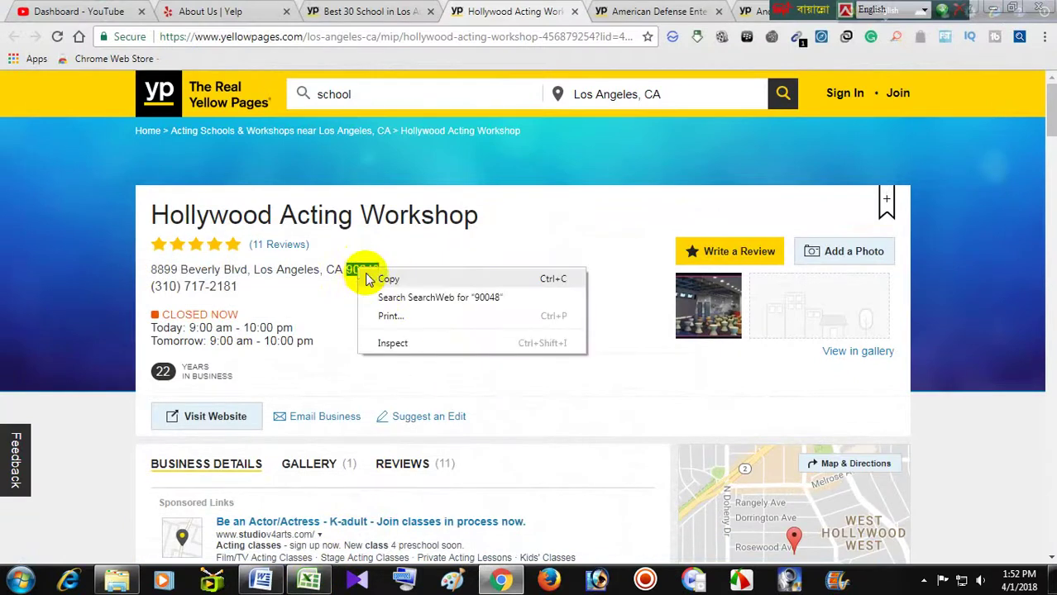
{"action": "left_click", "coordinate": [384, 278]}
{"action": "left_click", "coordinate": [314, 581]}
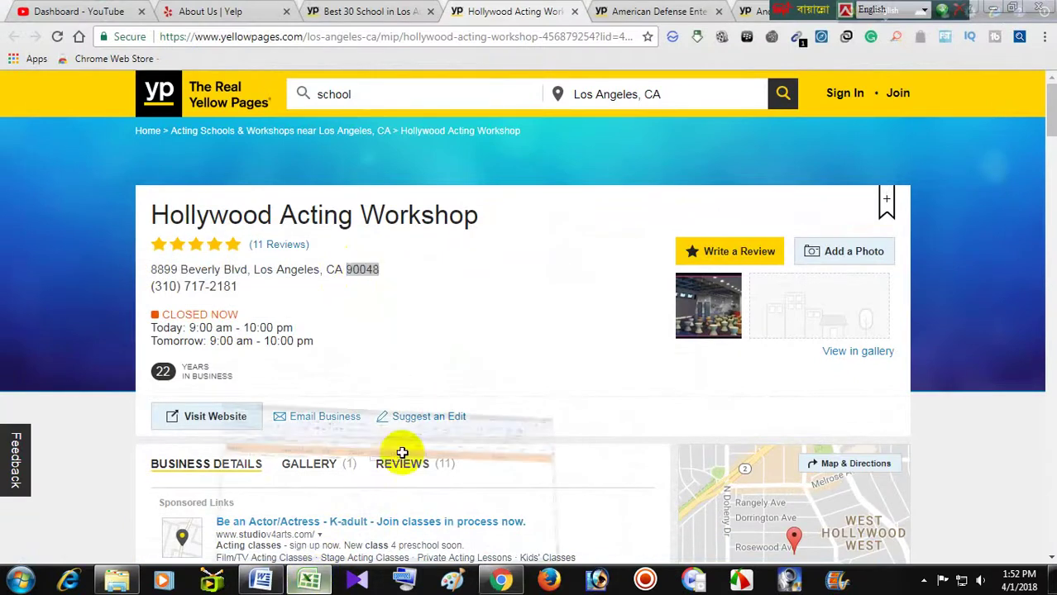
{"action": "right_click", "coordinate": [521, 187]}
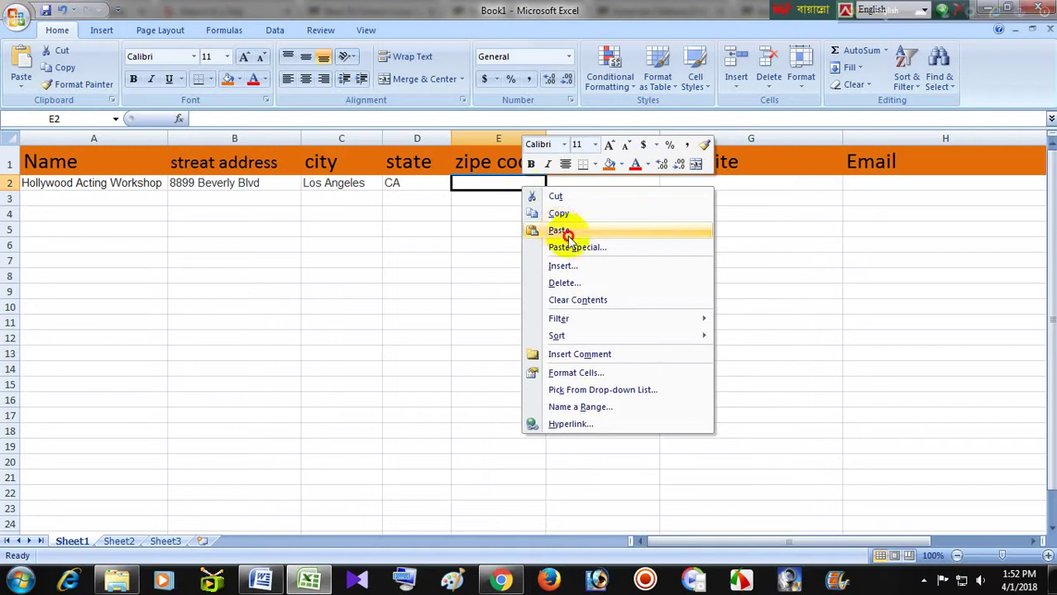
{"action": "left_click", "coordinate": [567, 236]}
{"action": "left_click", "coordinate": [580, 240]}
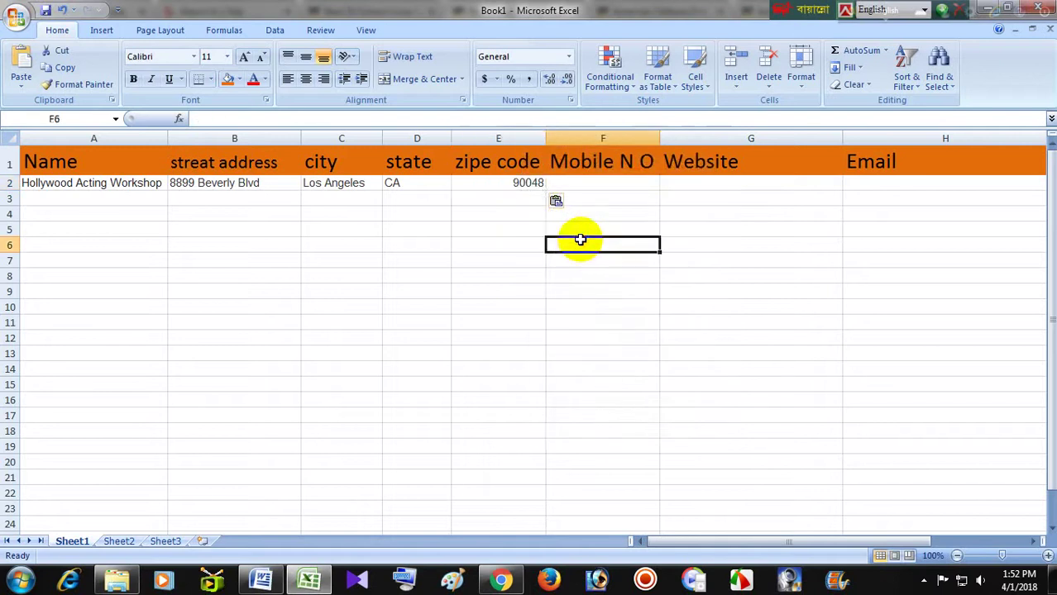
Copy the business phone number from the Yellow Pages listing in Chrome into cell F2 of the Excel sheet.
{"action": "left_click", "coordinate": [624, 197]}
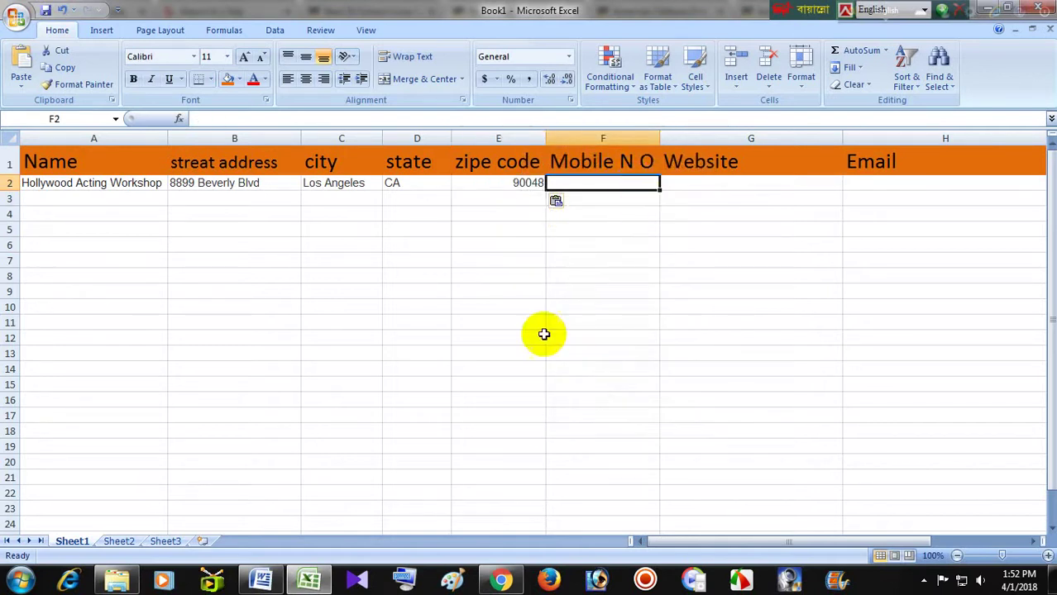
{"action": "left_click", "coordinate": [310, 580]}
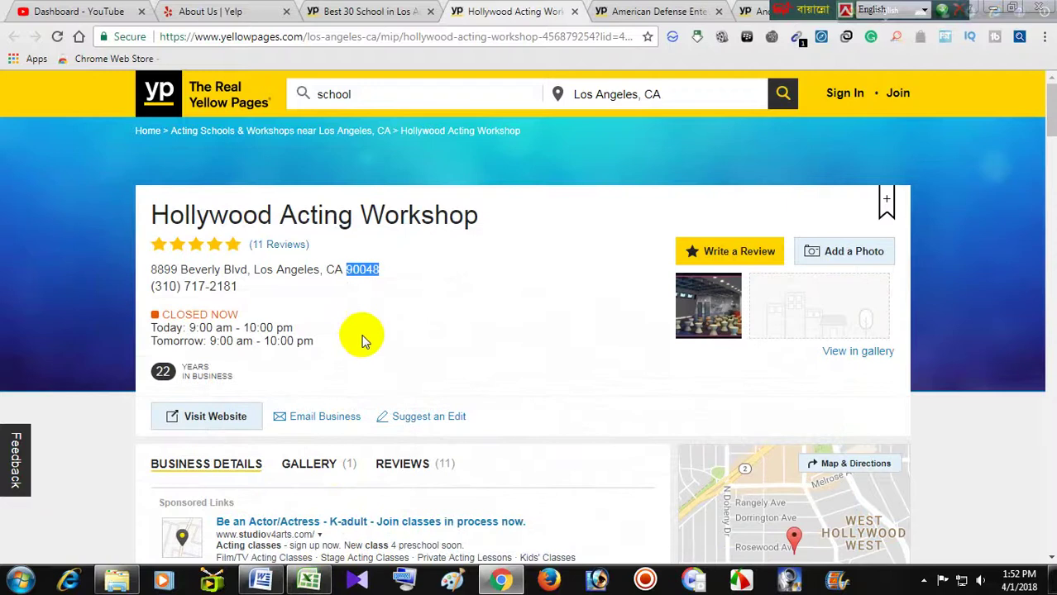
{"action": "left_click_drag", "start_coordinate": [241, 286], "coordinate": [189, 289]}
{"action": "right_click", "coordinate": [189, 289]}
{"action": "left_click", "coordinate": [217, 296]}
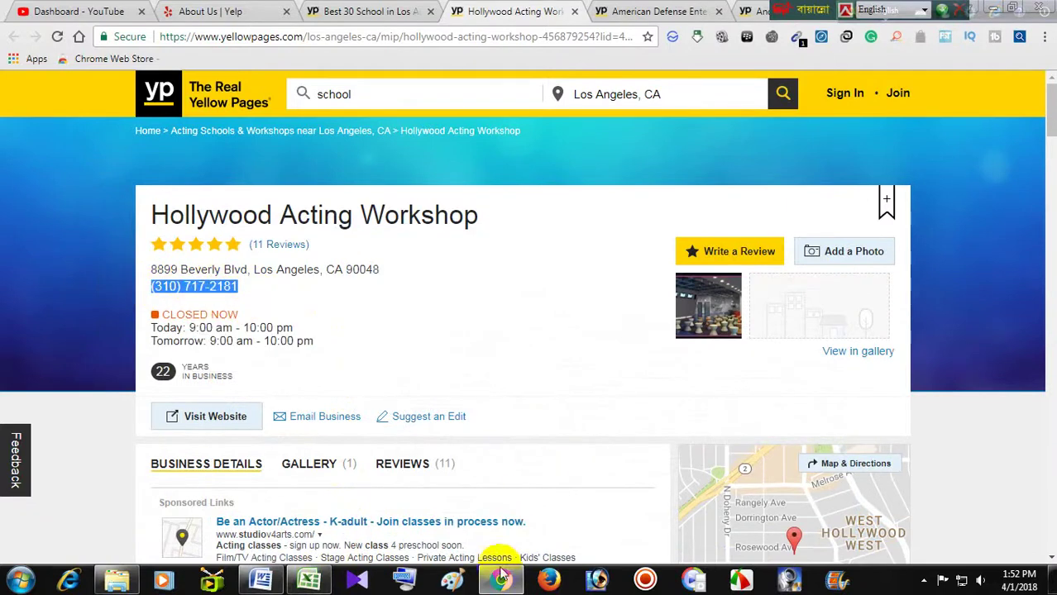
{"action": "left_click", "coordinate": [501, 581]}
{"action": "left_click", "coordinate": [307, 582]}
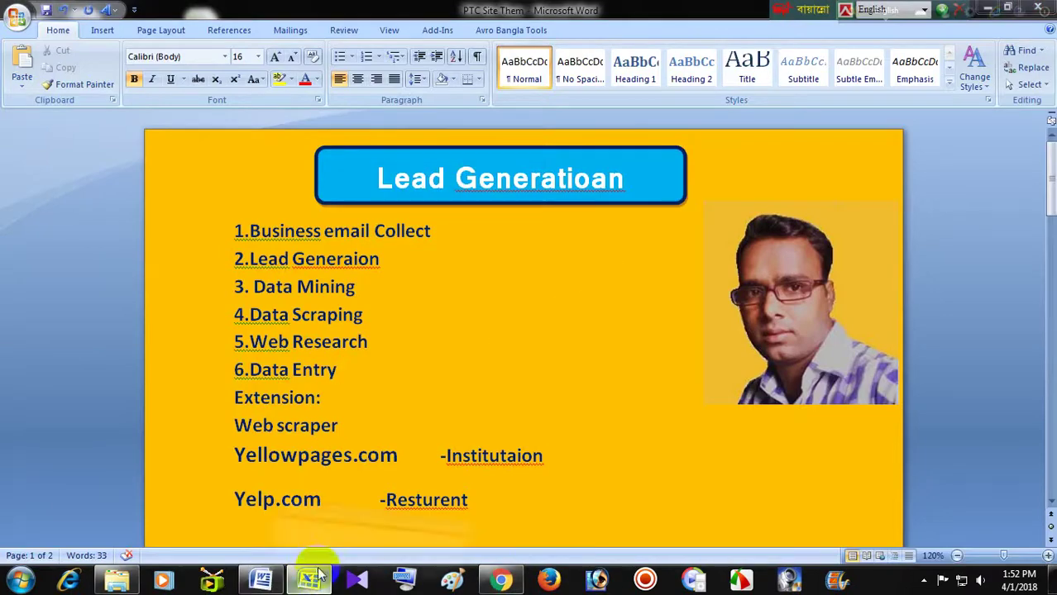
{"action": "right_click", "coordinate": [604, 183]}
{"action": "left_click", "coordinate": [641, 224]}
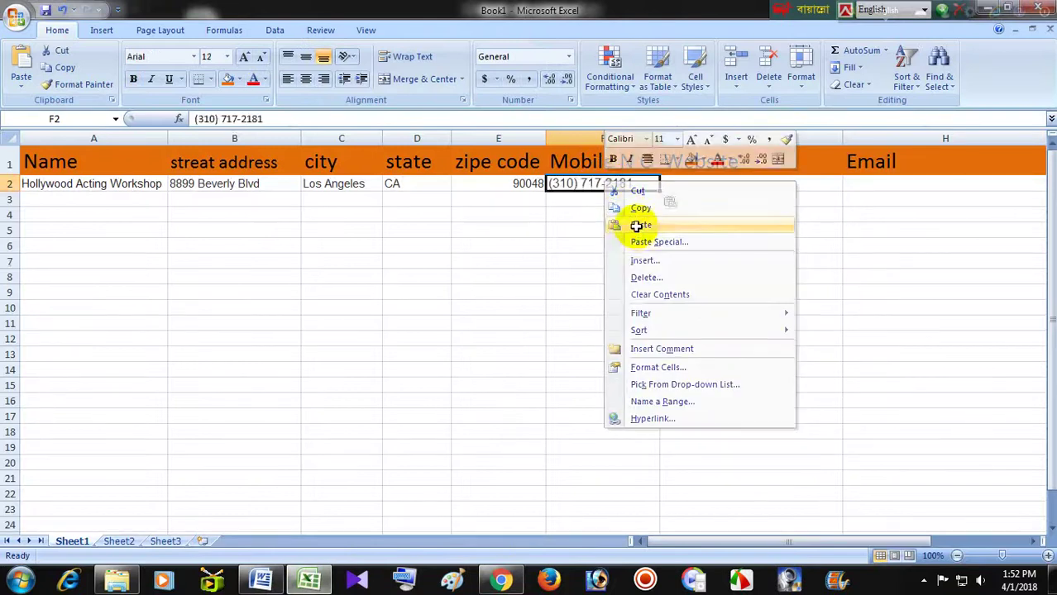
{"action": "left_click", "coordinate": [712, 259]}
Center the contents of the entire zipe code column.
{"action": "left_click", "coordinate": [511, 190]}
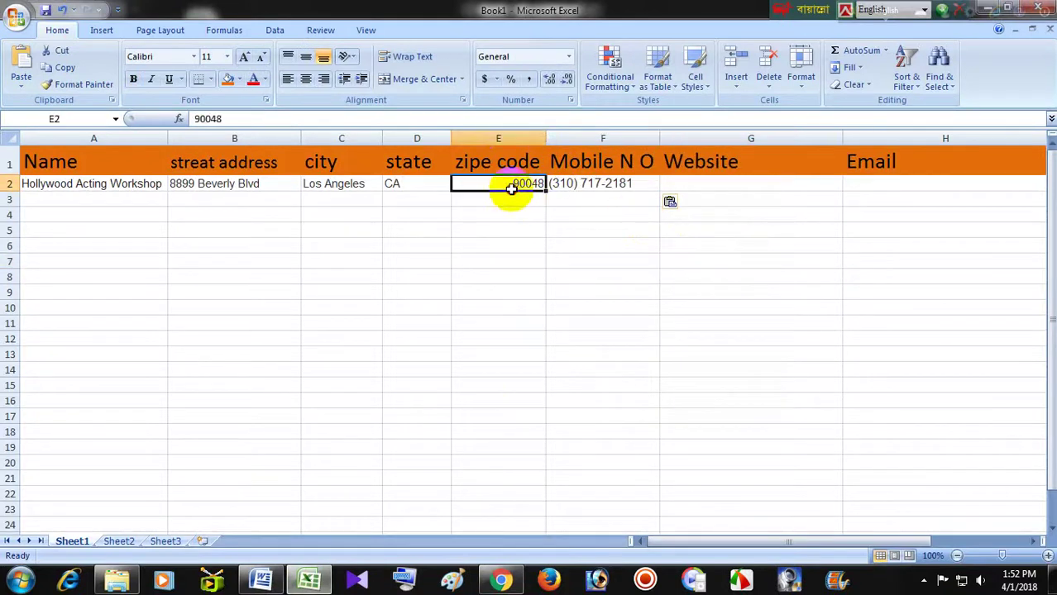
{"action": "left_click", "coordinate": [500, 137]}
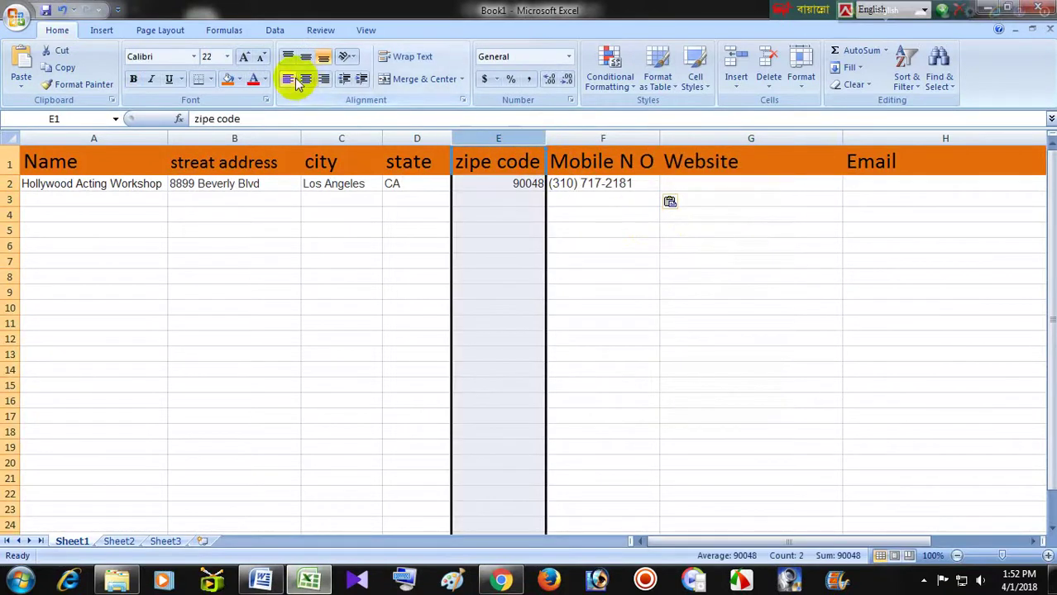
{"action": "left_click", "coordinate": [610, 245]}
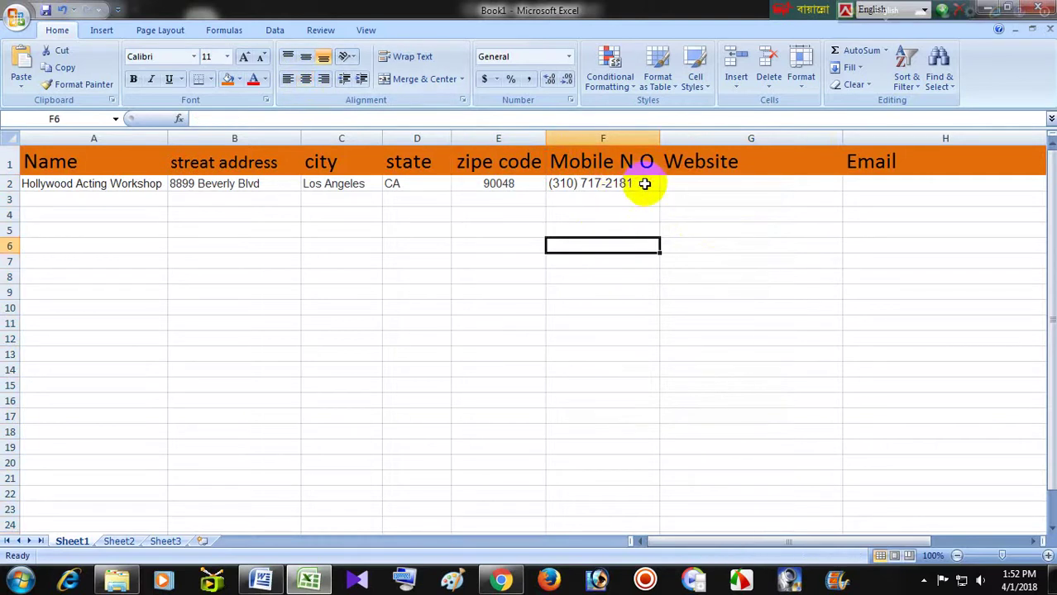
Copy the link address of Visit Website from the Yellow Pages listing in Chrome into cell G2 of the Excel sheet.
{"action": "left_click", "coordinate": [702, 183]}
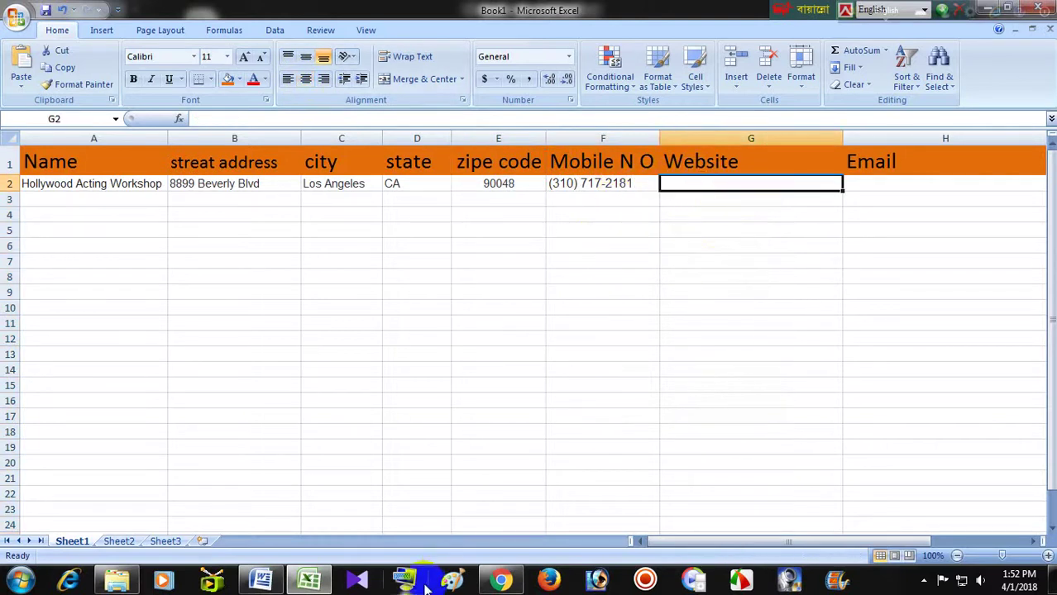
{"action": "left_click", "coordinate": [502, 579]}
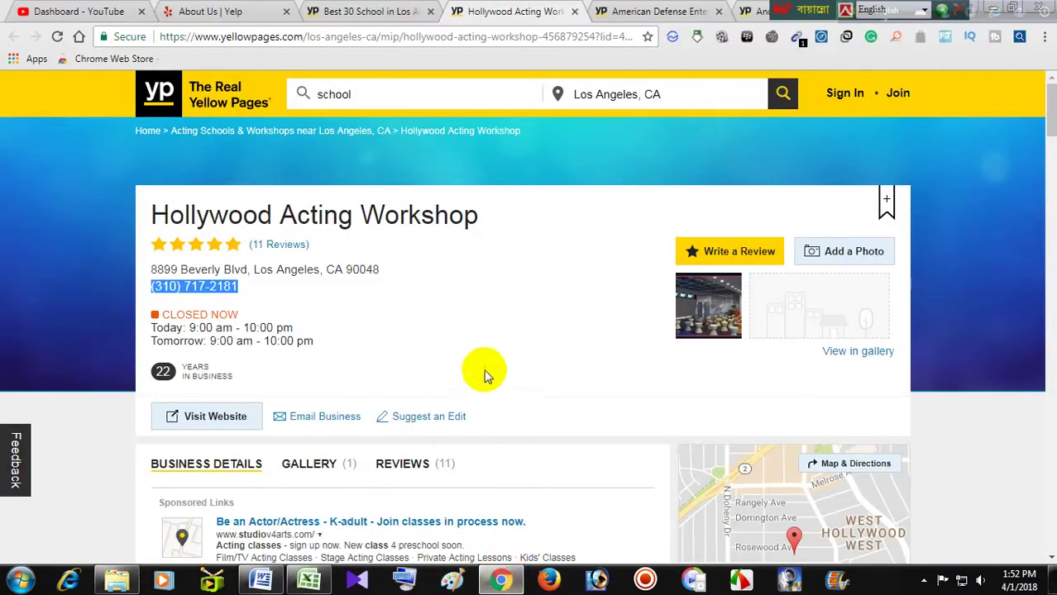
{"action": "scroll", "coordinate": [486, 372], "scroll_direction": "down", "scroll_amount": 1}
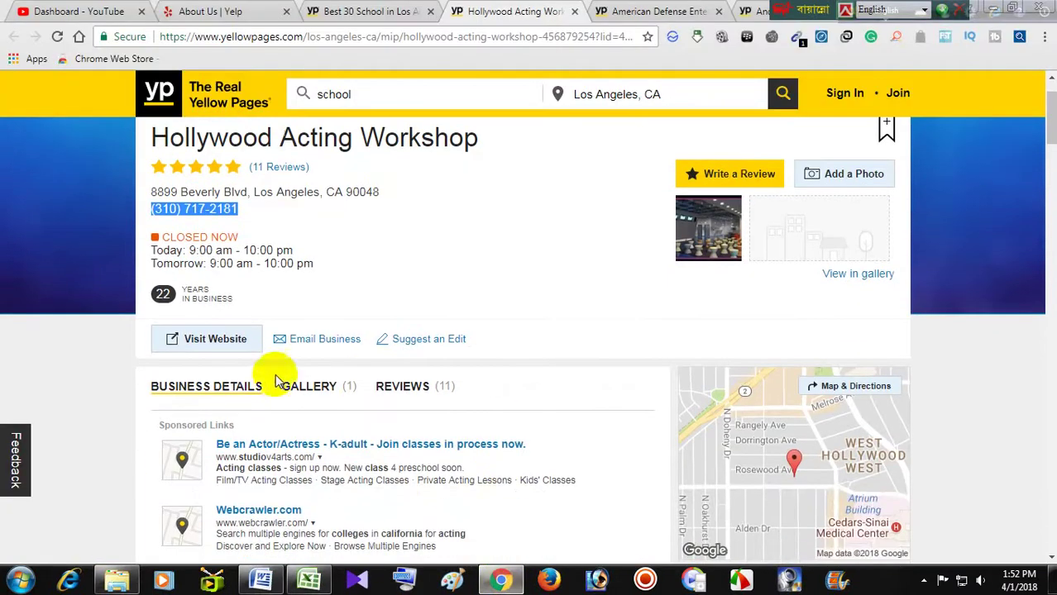
{"action": "right_click", "coordinate": [229, 342]}
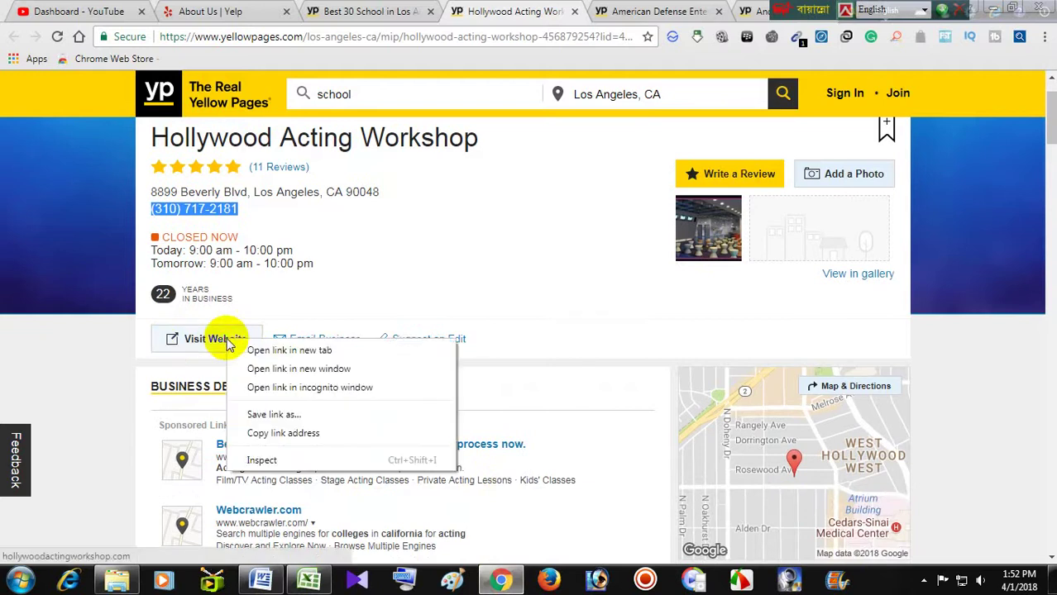
{"action": "left_click", "coordinate": [257, 436]}
{"action": "left_click", "coordinate": [496, 579]}
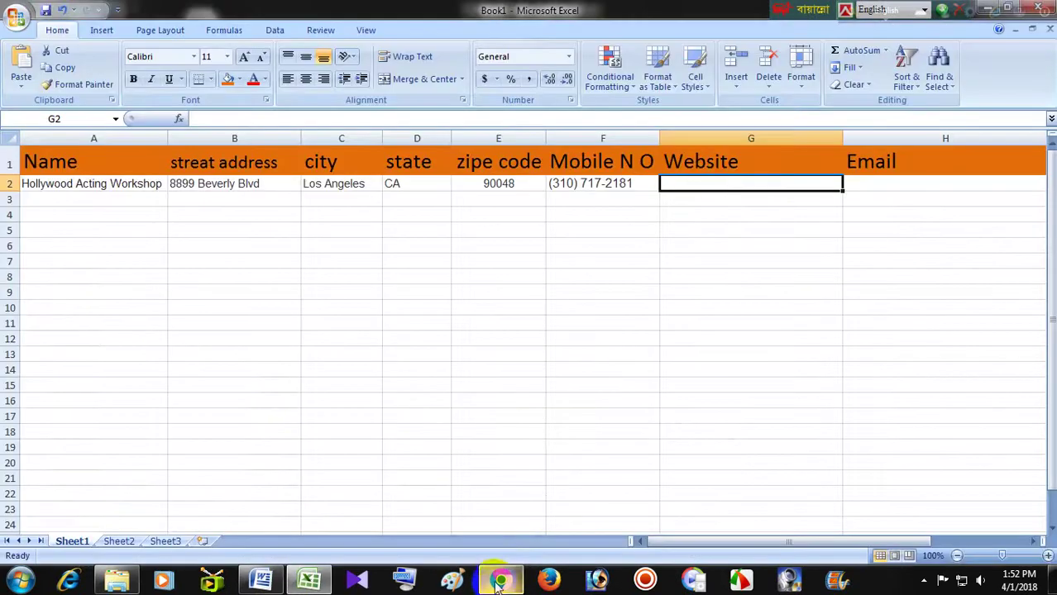
{"action": "right_click", "coordinate": [697, 179]}
{"action": "left_click", "coordinate": [734, 222]}
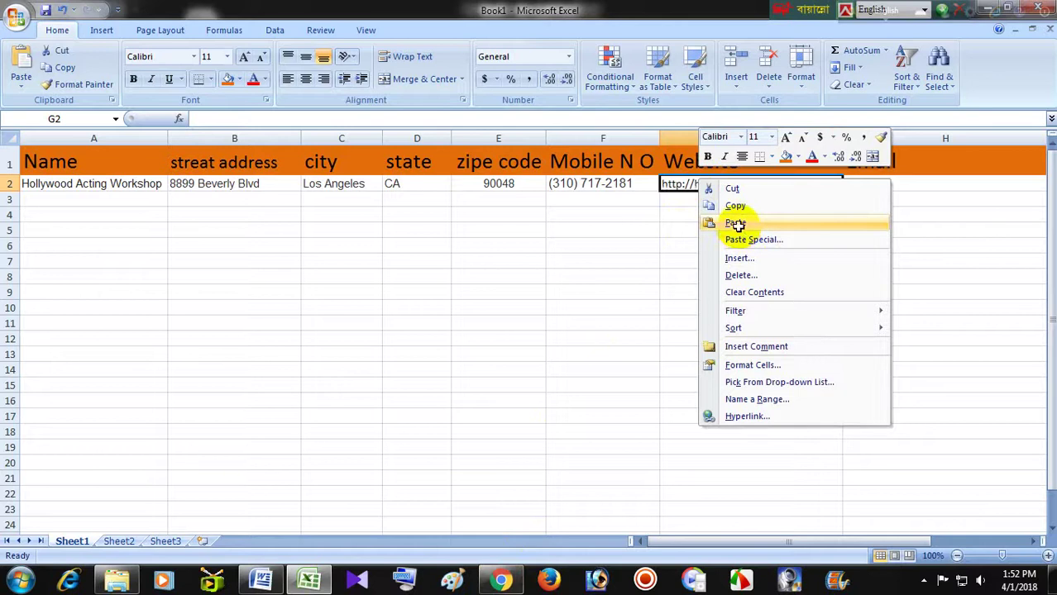
{"action": "left_click", "coordinate": [792, 274]}
Widen the Website column slightly so the full web address in G2 fits.
{"action": "left_click", "coordinate": [883, 185]}
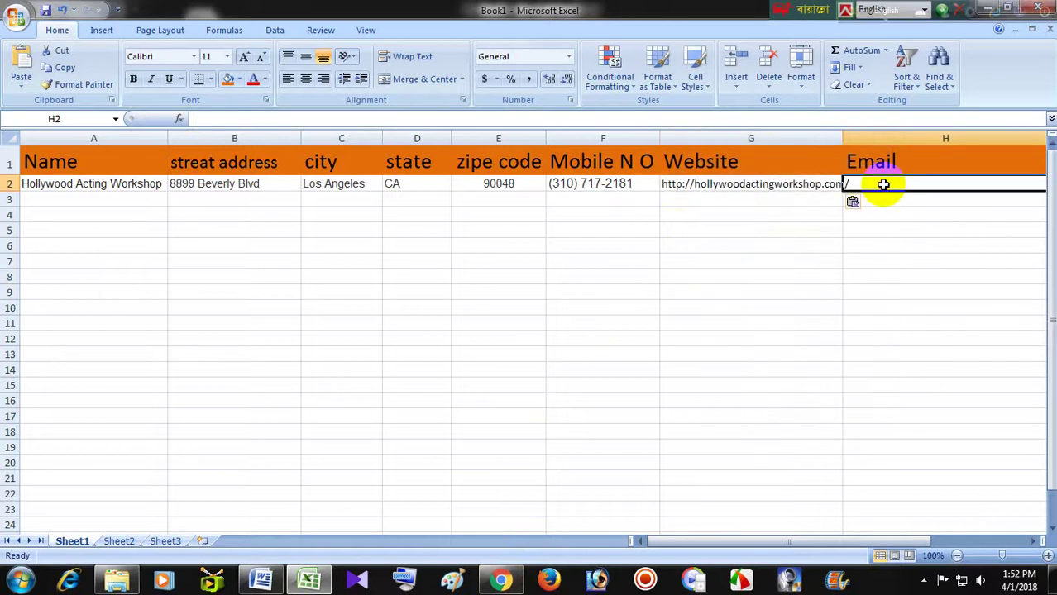
{"action": "left_click_drag", "start_coordinate": [844, 141], "coordinate": [856, 142]}
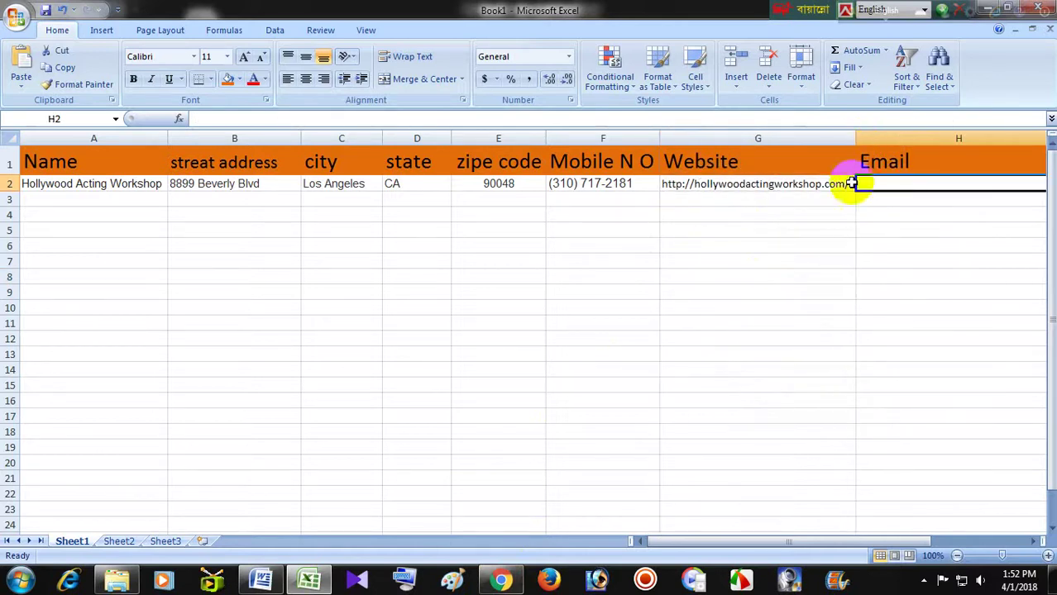
{"action": "left_click", "coordinate": [812, 289]}
Copy the e-mail address of the Hollywood Acting Workshop listing from Yellow Pages in Chrome into cell H2 of the Excel sheet.
{"action": "left_click", "coordinate": [494, 583]}
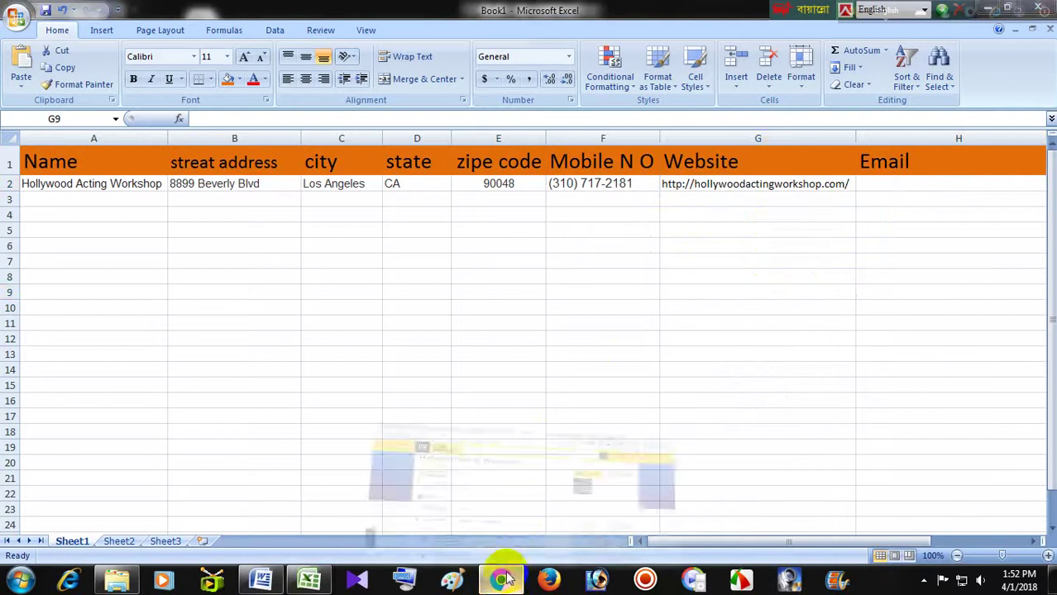
{"action": "right_click", "coordinate": [306, 346]}
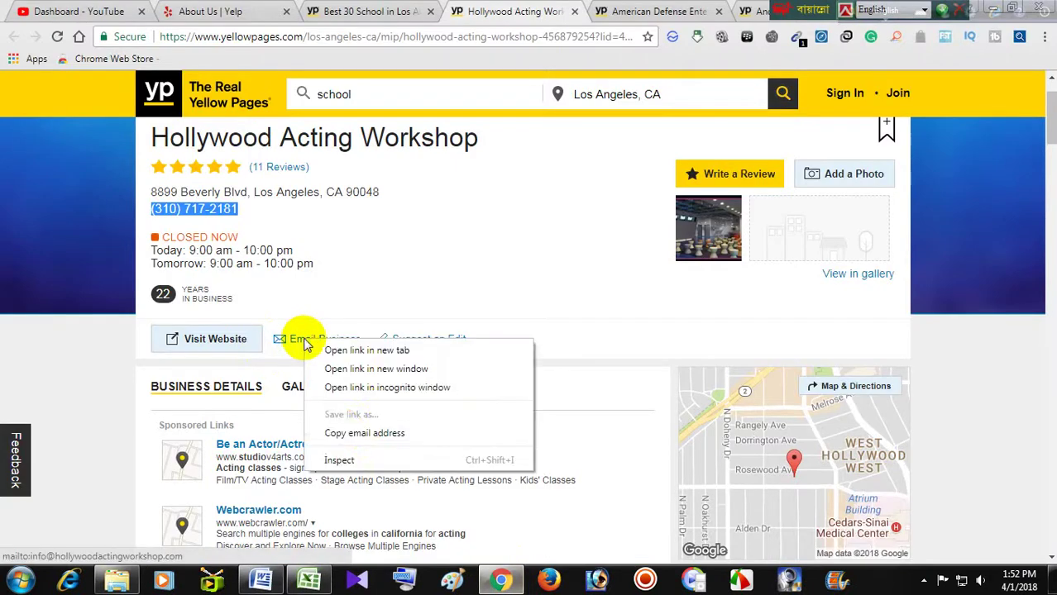
{"action": "left_click", "coordinate": [342, 432]}
{"action": "left_click", "coordinate": [501, 577]}
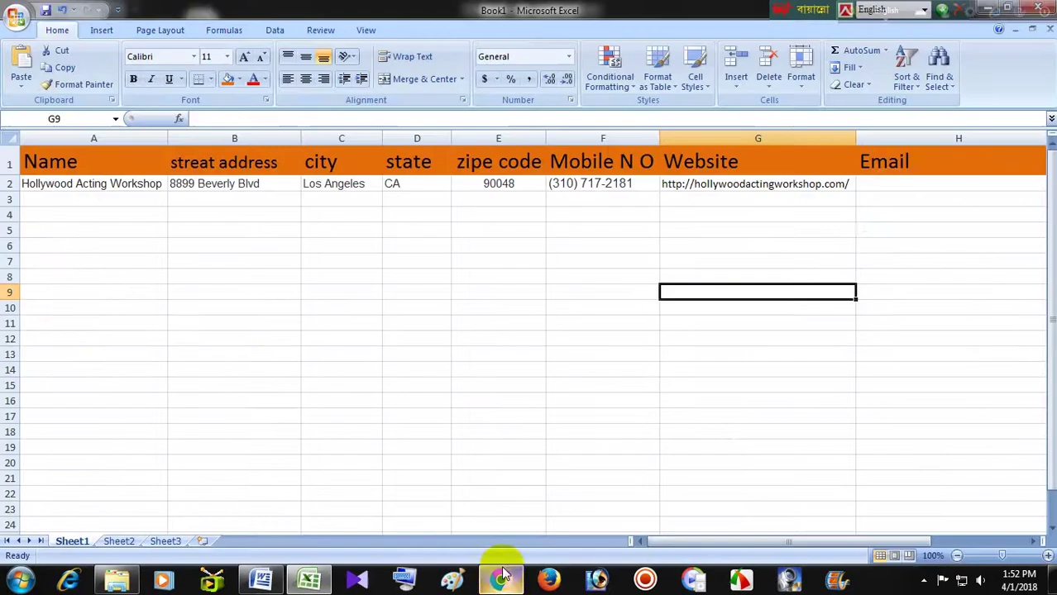
{"action": "right_click", "coordinate": [892, 180]}
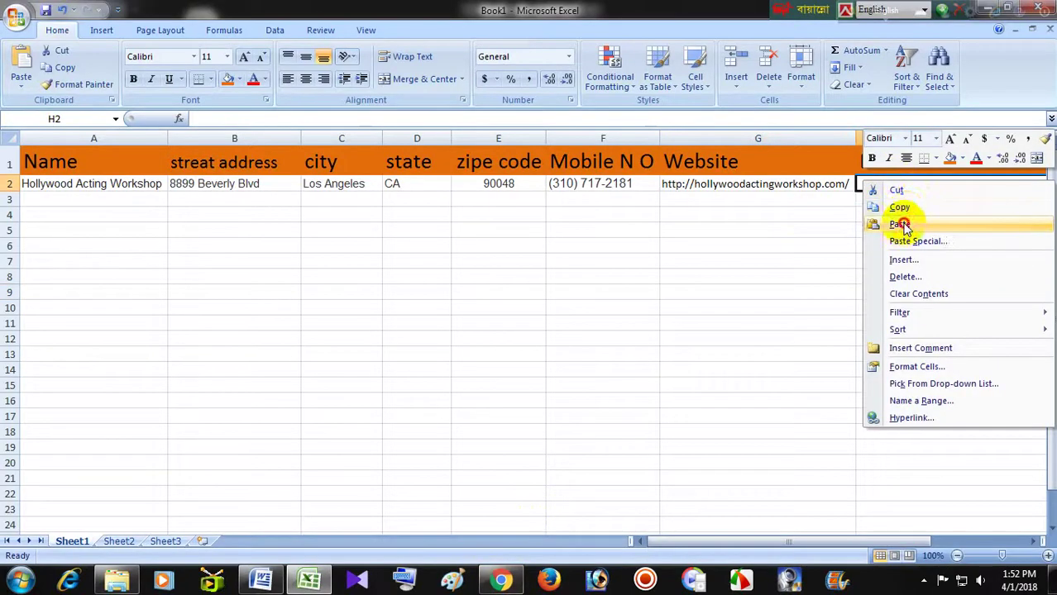
{"action": "left_click", "coordinate": [900, 222]}
{"action": "left_click", "coordinate": [633, 294]}
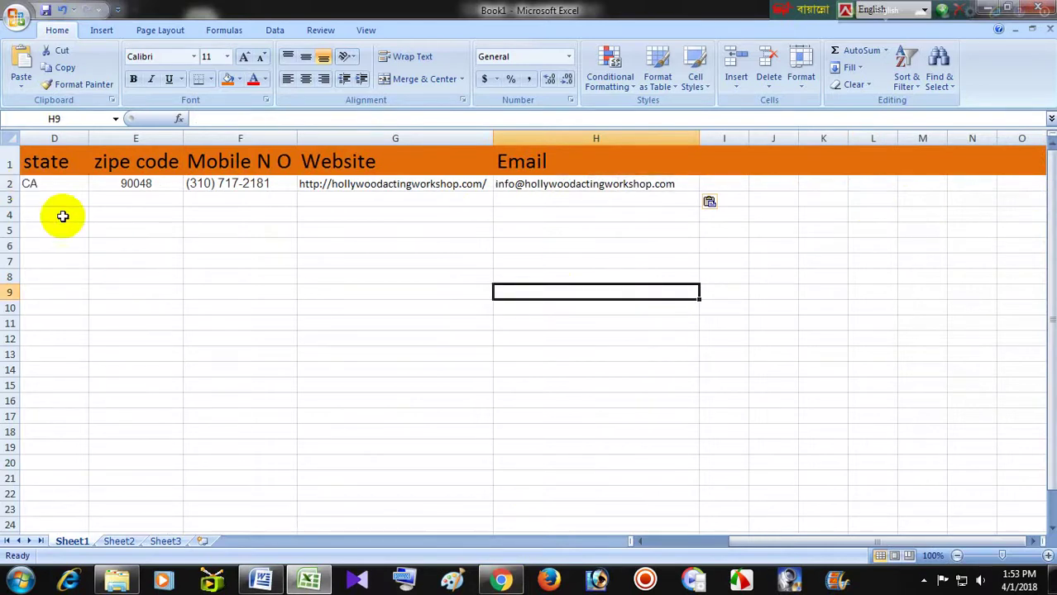
{"action": "left_click_drag", "start_coordinate": [59, 229], "coordinate": [4, 217]}
{"action": "left_click", "coordinate": [329, 307]}
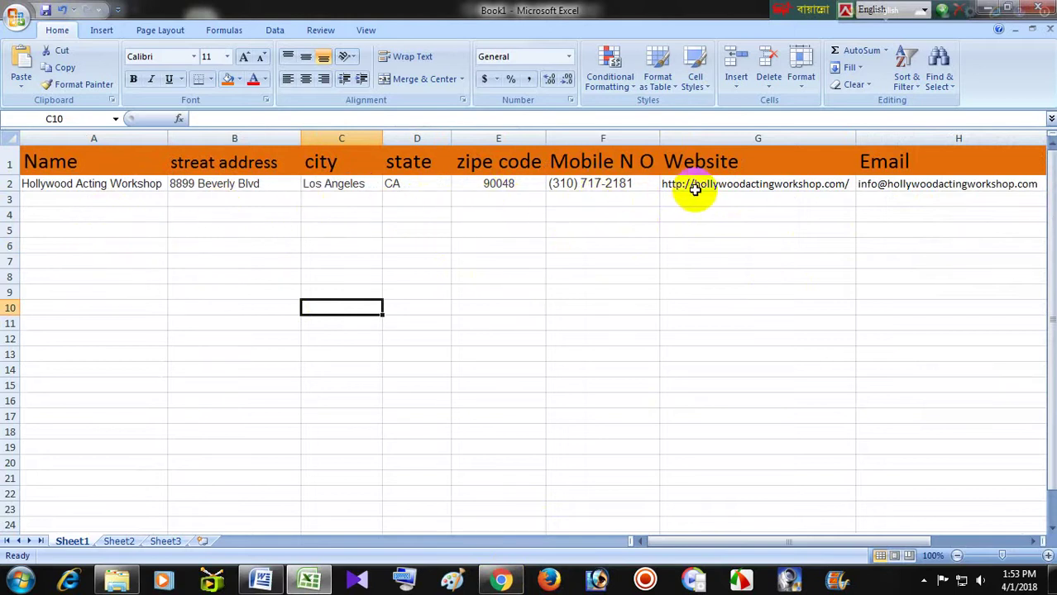
{"action": "left_click", "coordinate": [778, 278]}
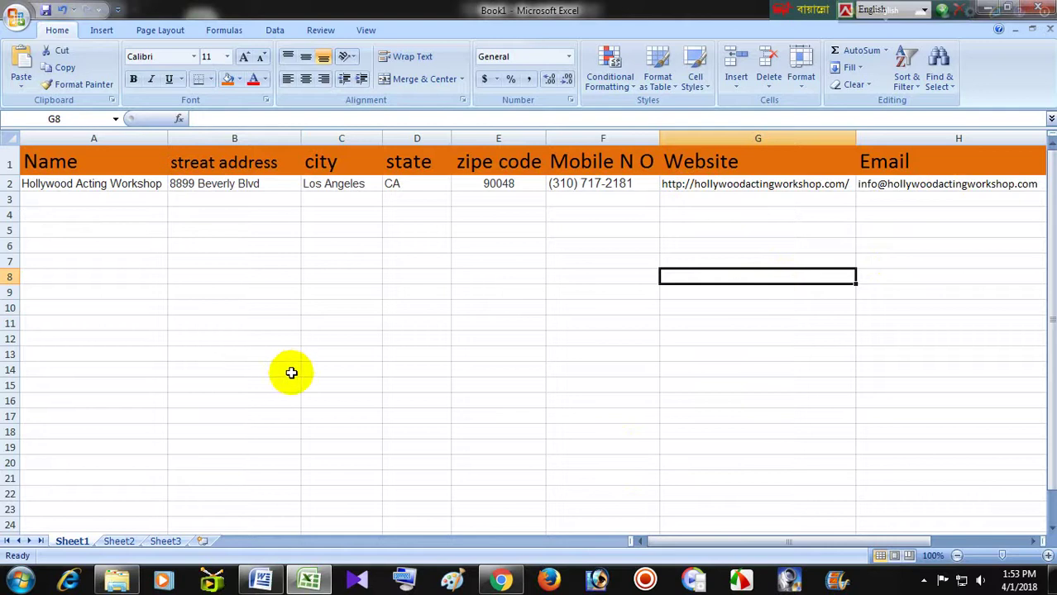
Switch to Chrome and look through the Hollywood Acting Workshop listing, from its business details to its customer reviews.
{"action": "left_click", "coordinate": [501, 581]}
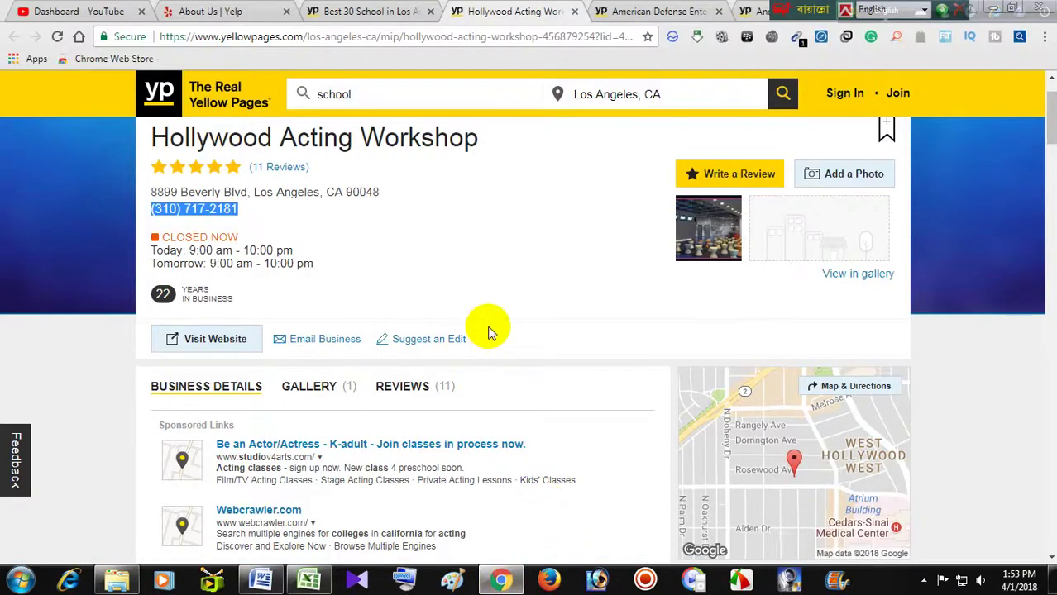
{"action": "scroll", "coordinate": [488, 330], "scroll_direction": "up", "scroll_amount": 2}
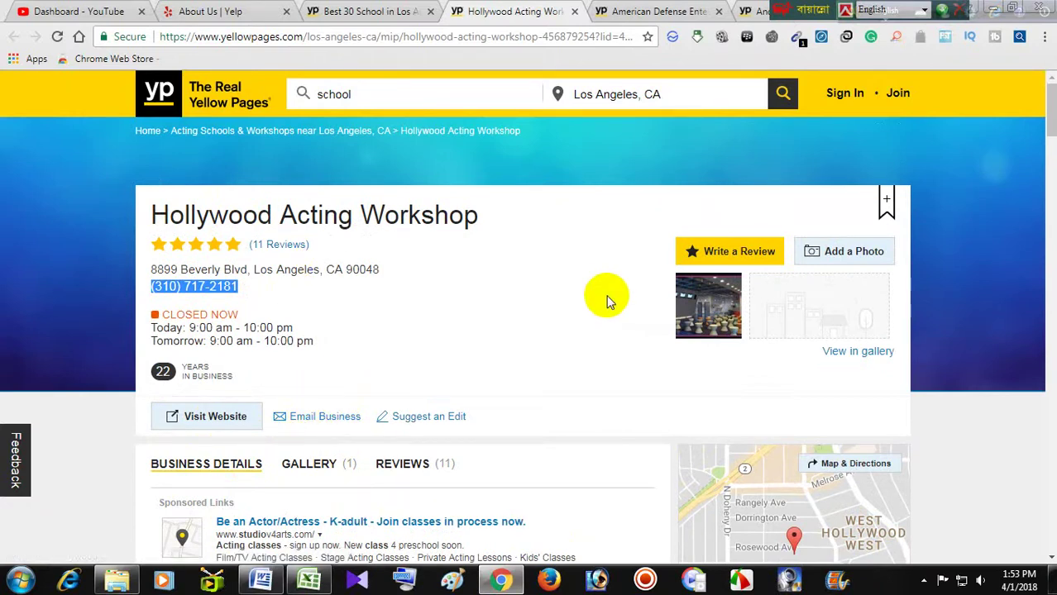
{"action": "scroll", "coordinate": [606, 300], "scroll_direction": "down", "scroll_amount": 10}
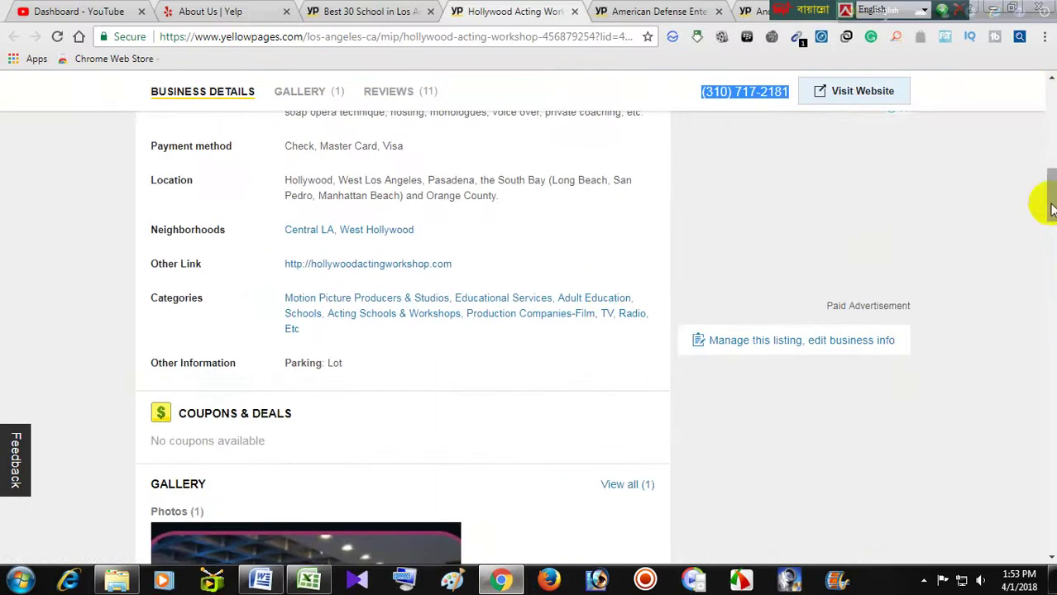
{"action": "left_click_drag", "start_coordinate": [1050, 209], "coordinate": [1043, 425]}
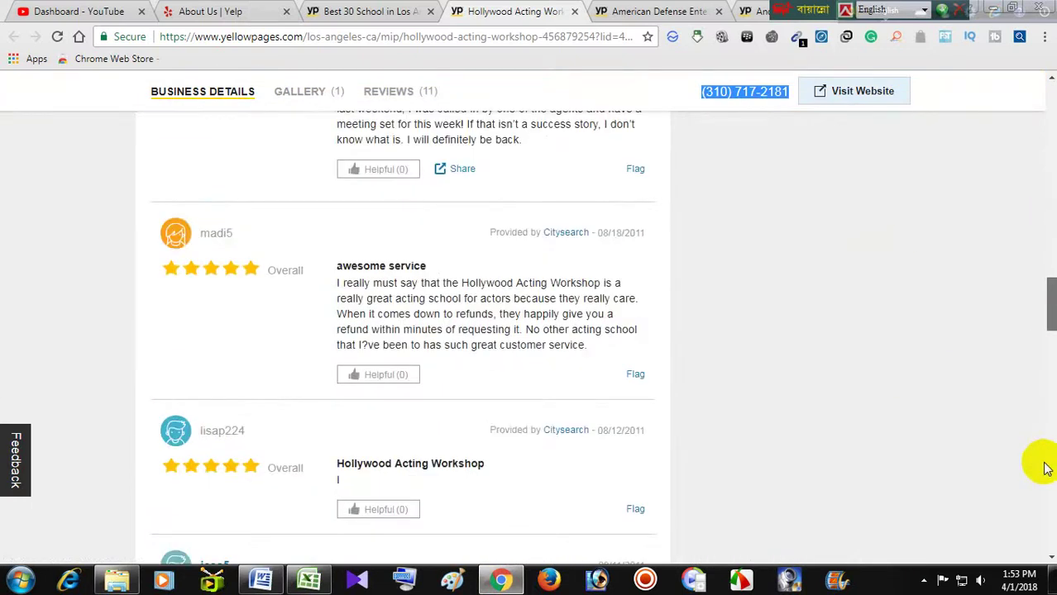
{"action": "scroll", "coordinate": [1046, 469], "scroll_direction": "down", "scroll_amount": 6}
{"action": "scroll", "coordinate": [1052, 325], "scroll_direction": "up", "scroll_amount": 5}
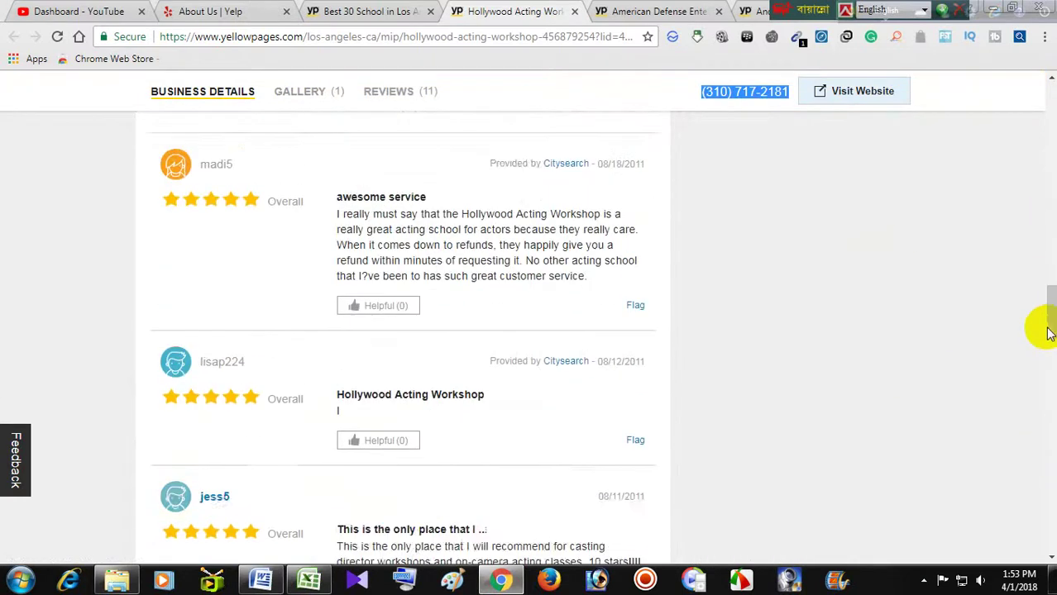
{"action": "left_click_drag", "start_coordinate": [1052, 346], "coordinate": [1050, 518]}
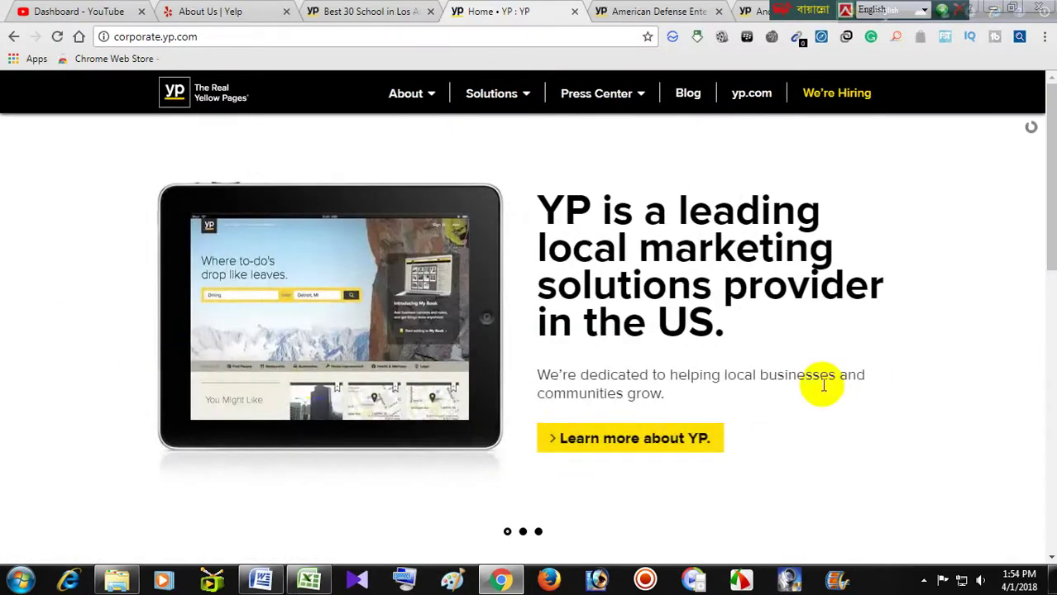
Examine the YP corporate home page down to its footer links, and return to the Hollywood Acting Workshop listing.
{"action": "scroll", "coordinate": [855, 374], "scroll_direction": "down", "scroll_amount": 3}
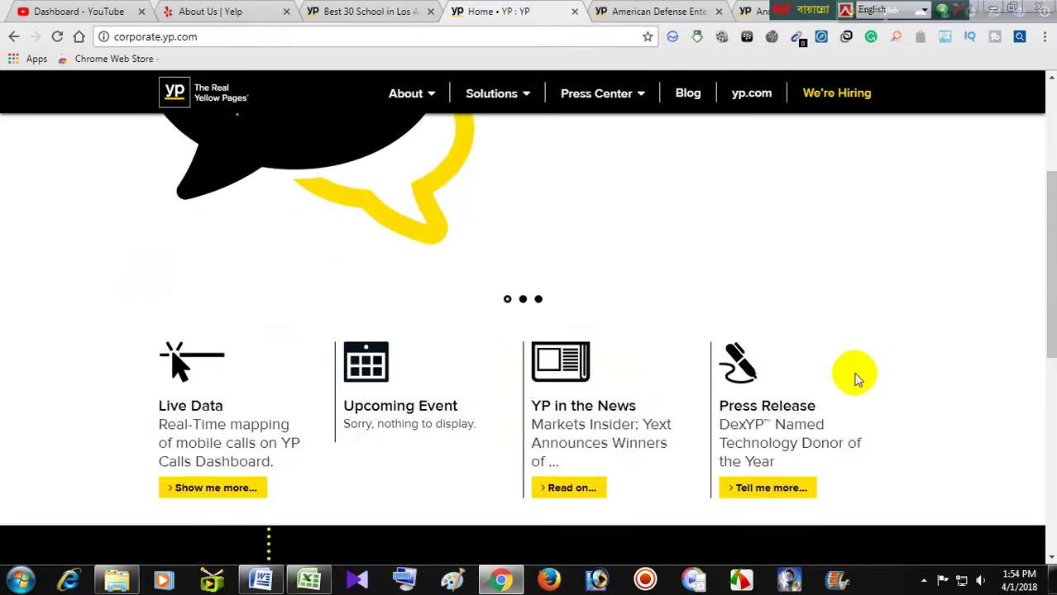
{"action": "scroll", "coordinate": [855, 377], "scroll_direction": "down", "scroll_amount": 2}
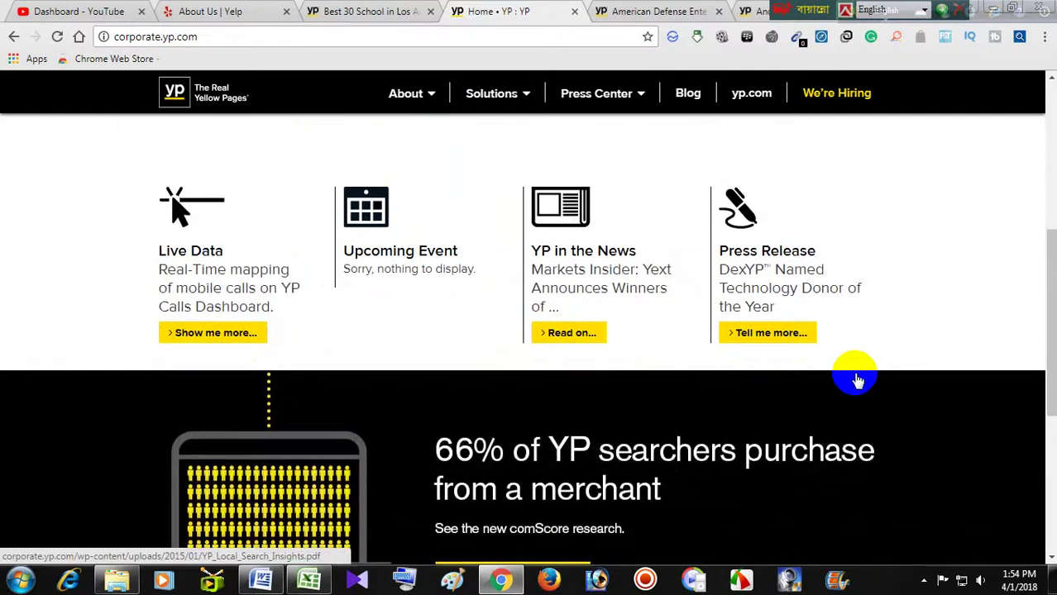
{"action": "scroll", "coordinate": [857, 379], "scroll_direction": "down", "scroll_amount": 3}
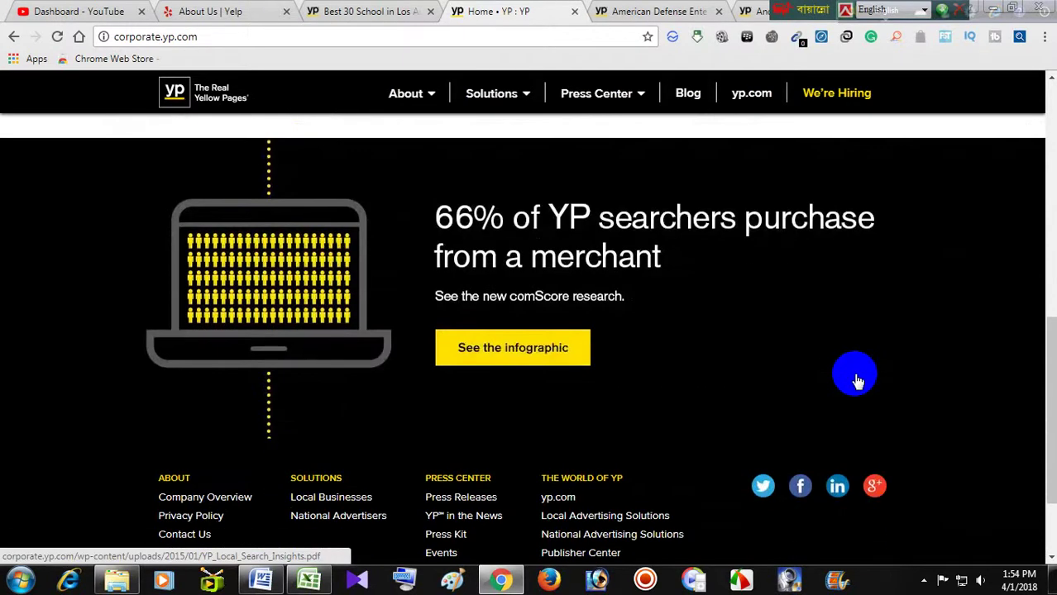
{"action": "scroll", "coordinate": [857, 380], "scroll_direction": "down", "scroll_amount": 2}
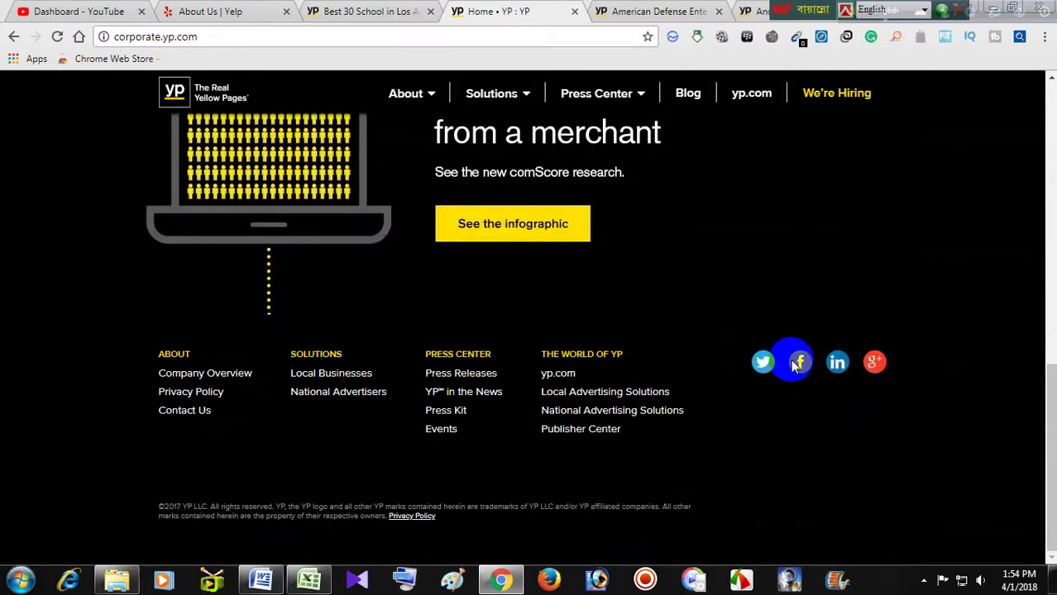
{"action": "scroll", "coordinate": [735, 350], "scroll_direction": "up", "scroll_amount": 3}
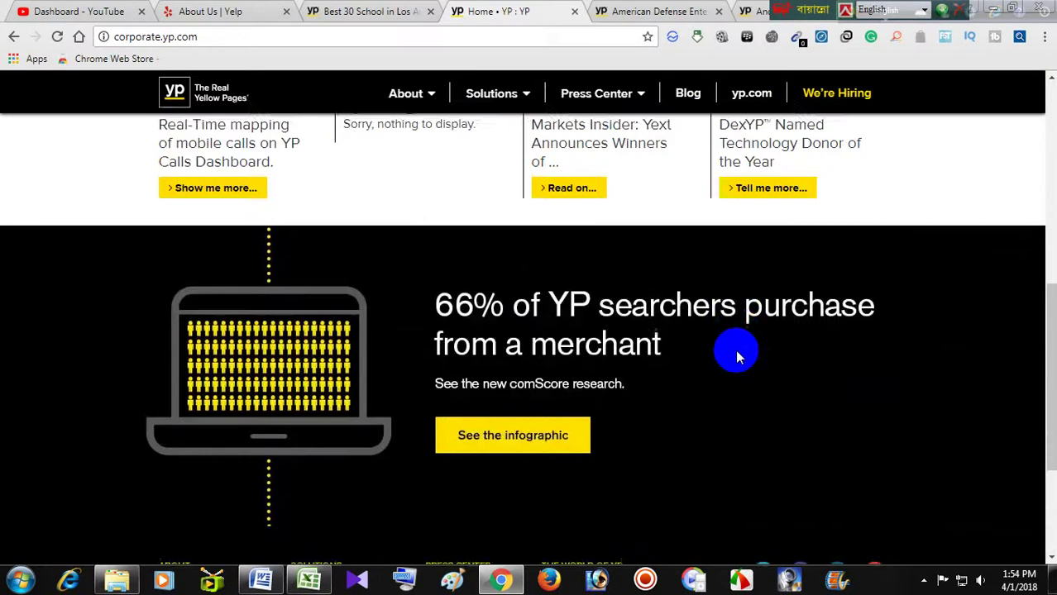
{"action": "scroll", "coordinate": [738, 355], "scroll_direction": "up", "scroll_amount": 2}
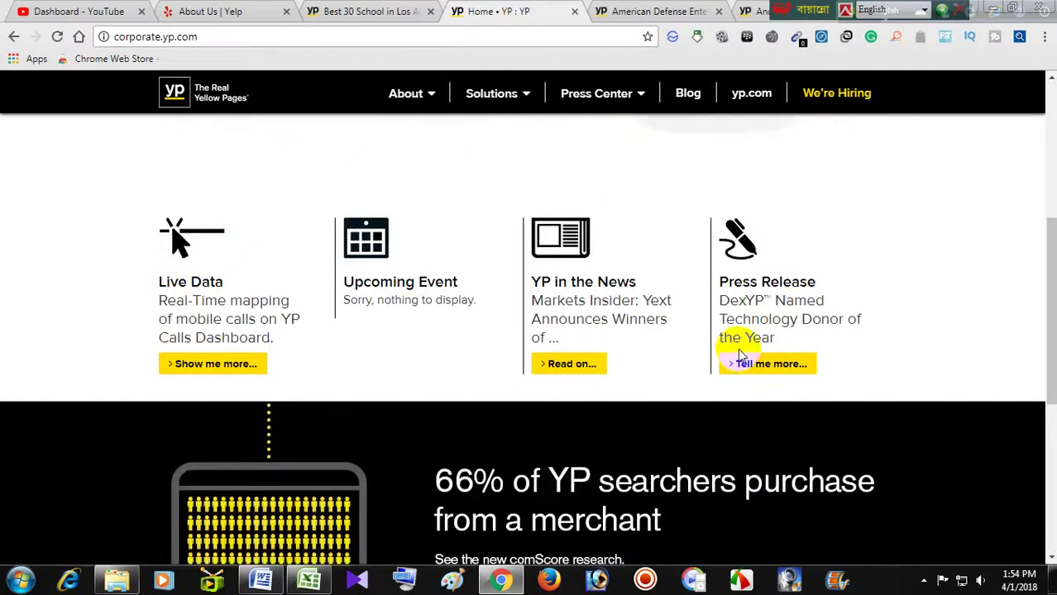
{"action": "scroll", "coordinate": [738, 351], "scroll_direction": "up", "scroll_amount": 4}
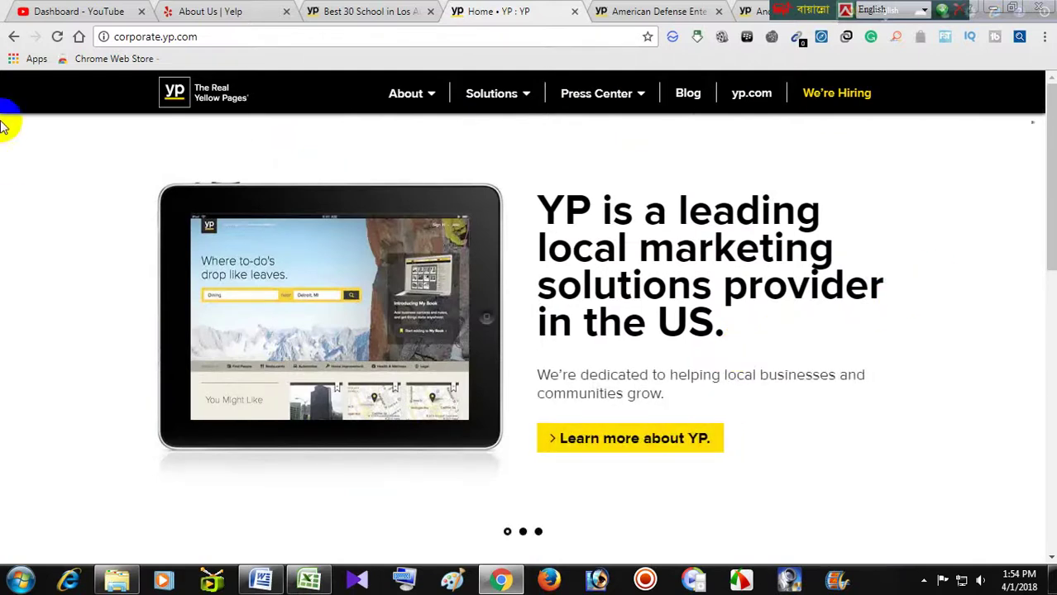
{"action": "left_click", "coordinate": [11, 39]}
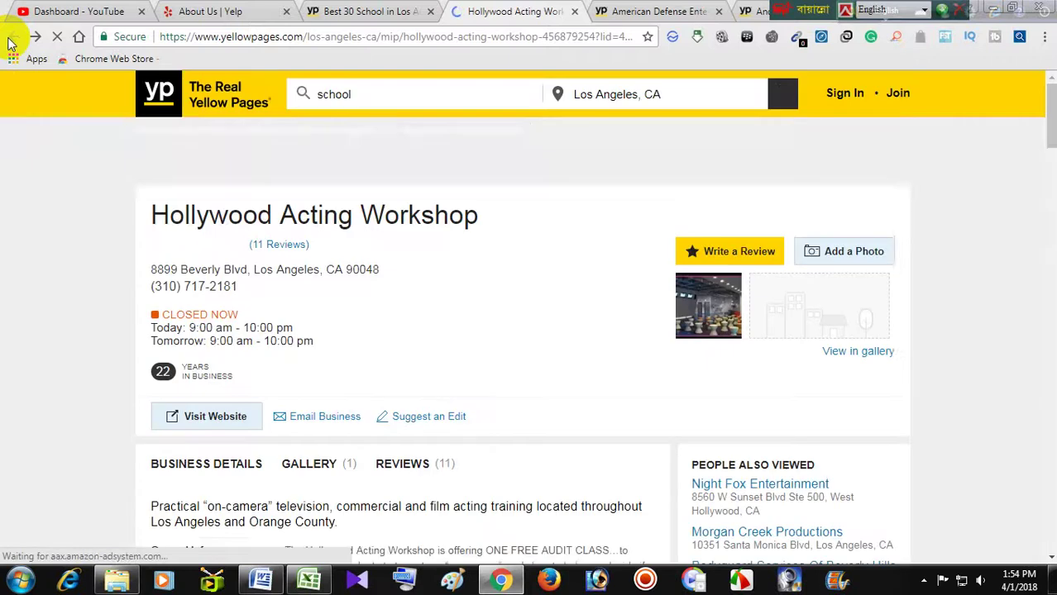
Close the Hollywood Acting Workshop listing and bring up the American Defense Enterprises, Inc. listing.
{"action": "scroll", "coordinate": [628, 326], "scroll_direction": "down", "scroll_amount": 15}
{"action": "scroll", "coordinate": [631, 331], "scroll_direction": "up", "scroll_amount": 10}
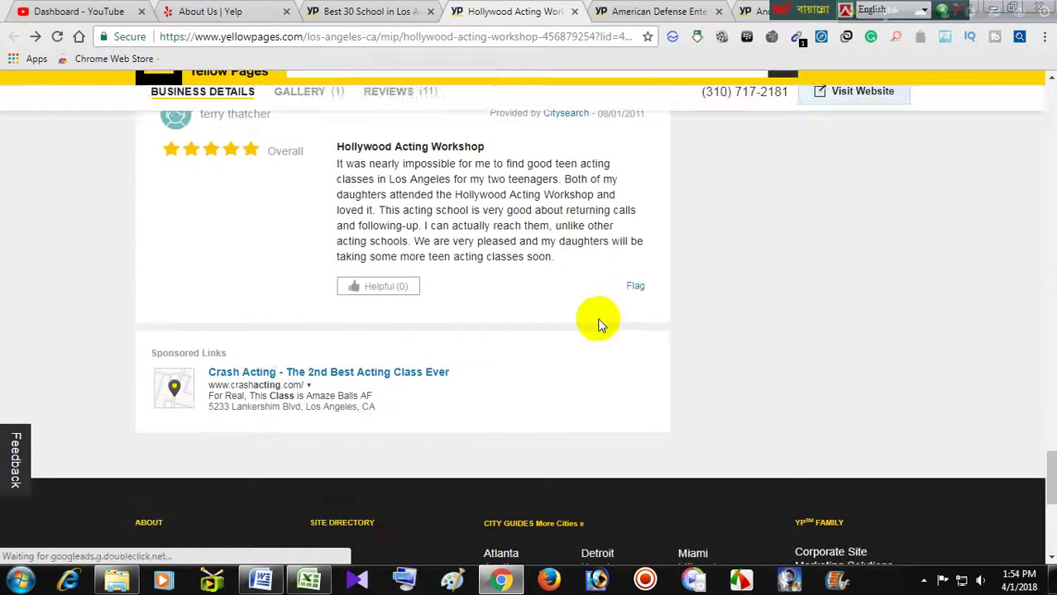
{"action": "left_click", "coordinate": [389, 12]}
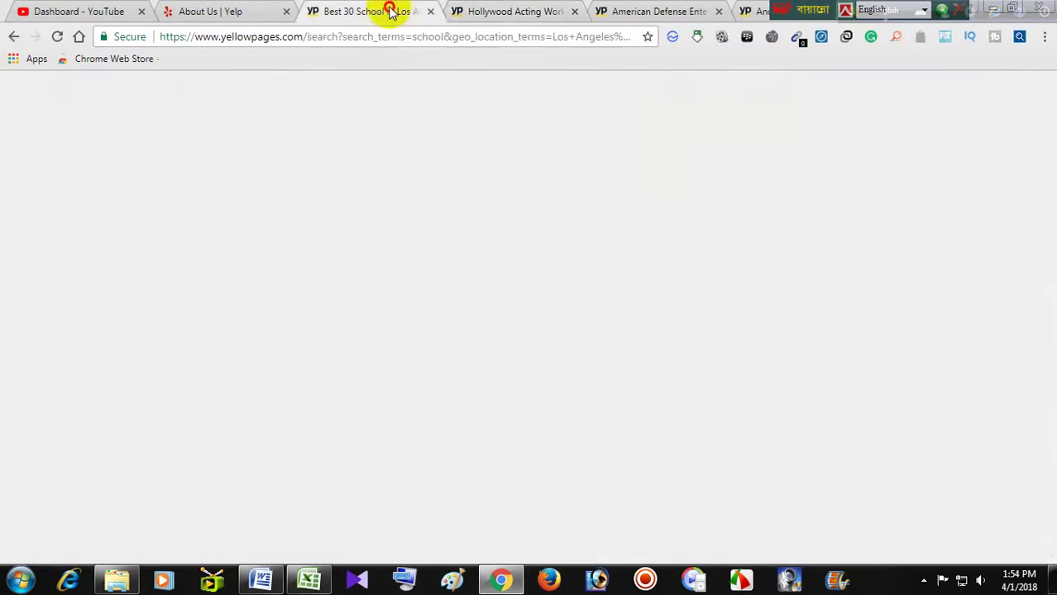
{"action": "left_click", "coordinate": [575, 13]}
{"action": "left_click", "coordinate": [530, 11]}
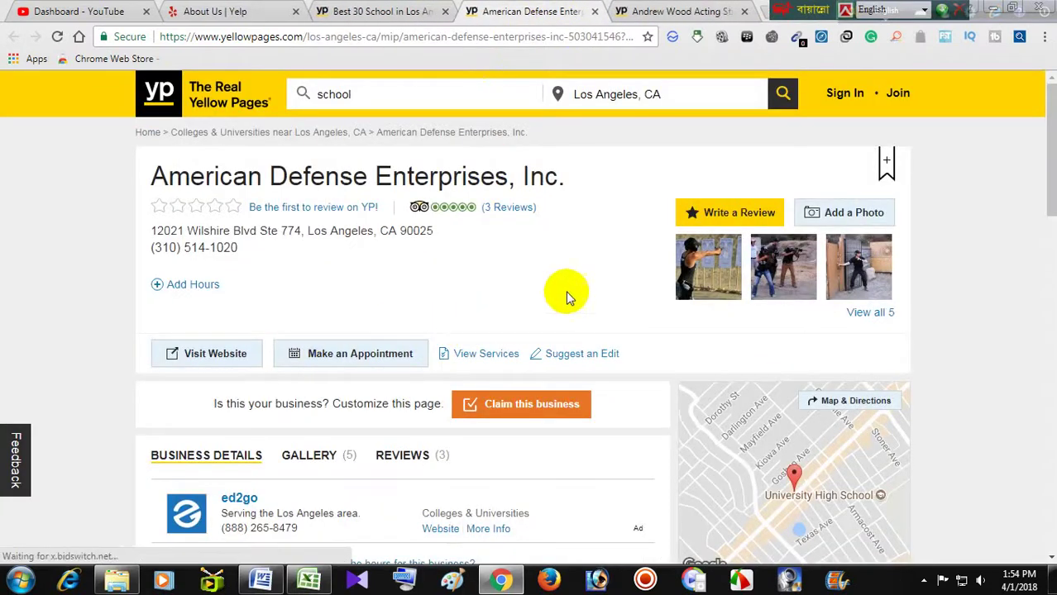
Copy the business name American Defense Enterprises, Inc. from the Yellow Pages listing into cell A3 of the Excel sheet.
{"action": "left_click_drag", "start_coordinate": [573, 170], "coordinate": [147, 160]}
{"action": "right_click", "coordinate": [302, 178]}
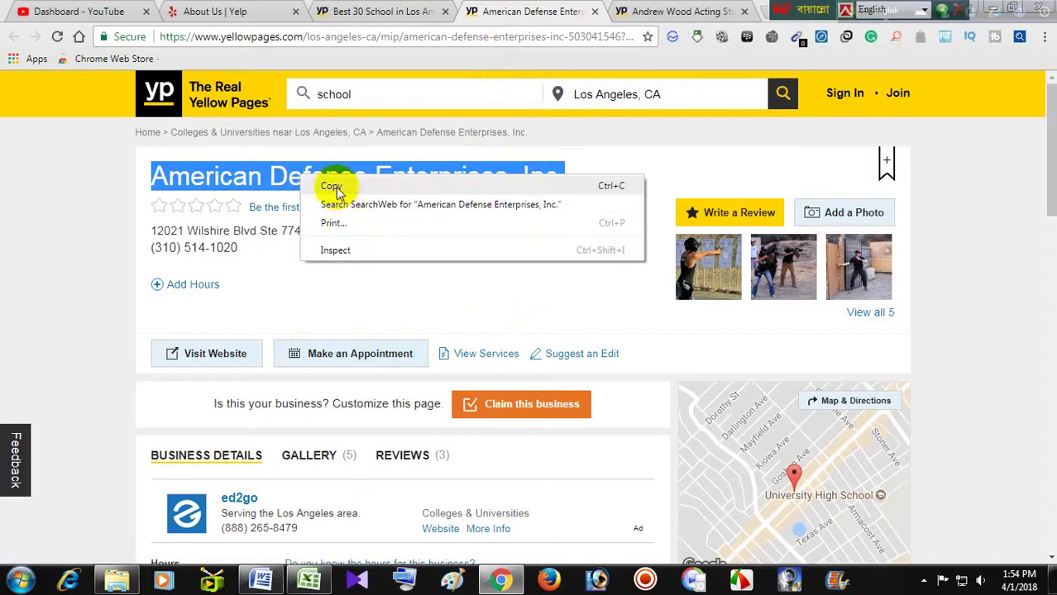
{"action": "left_click", "coordinate": [332, 187]}
{"action": "left_click", "coordinate": [310, 580]}
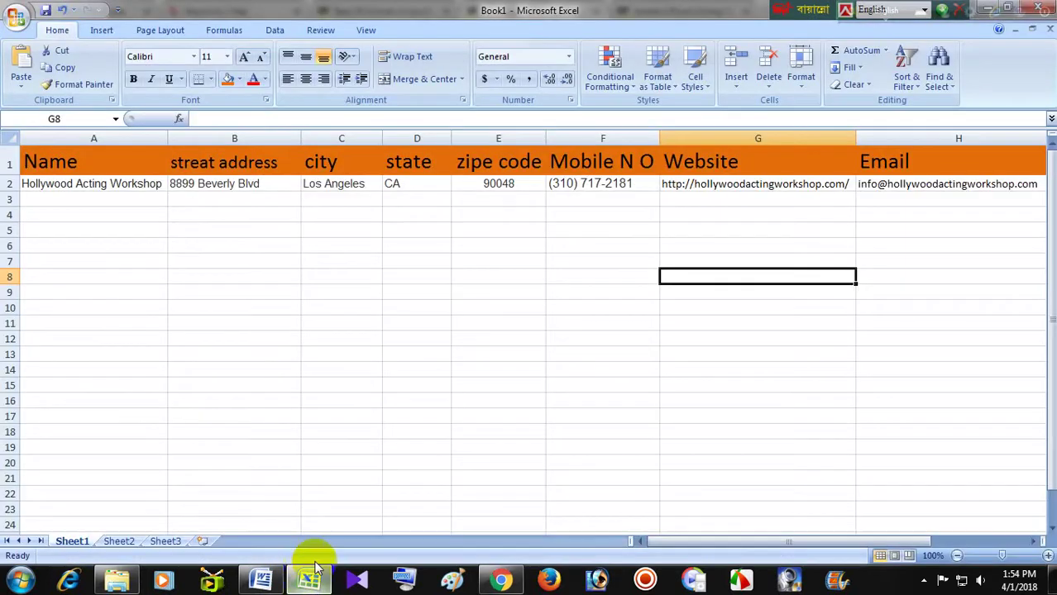
{"action": "left_click", "coordinate": [82, 204]}
{"action": "right_click", "coordinate": [86, 193]}
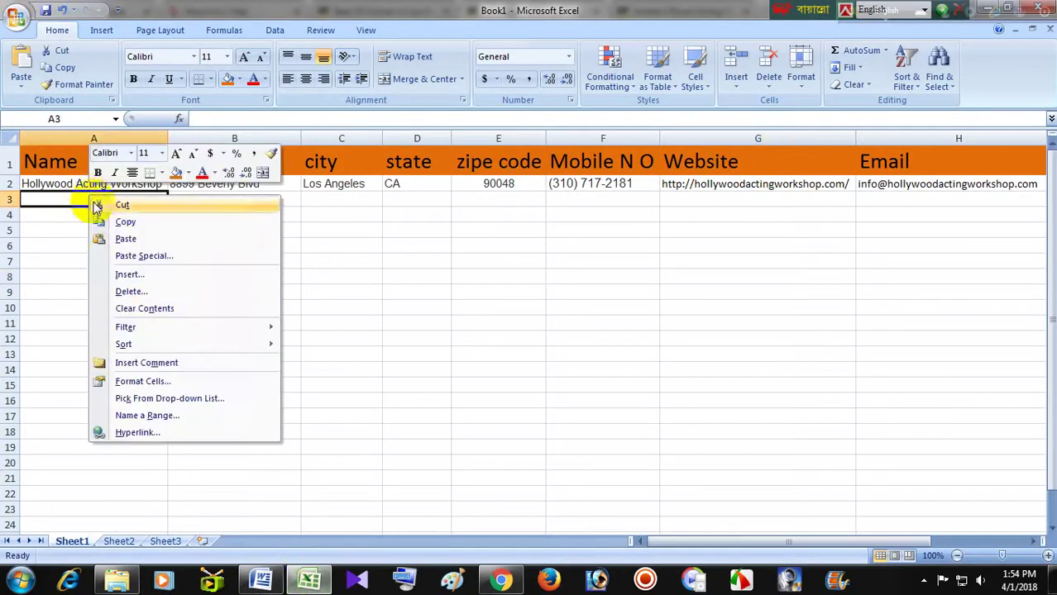
{"action": "left_click", "coordinate": [126, 238]}
Reduce the font size of the business name in cell A3 to 8.
{"action": "left_click", "coordinate": [406, 56]}
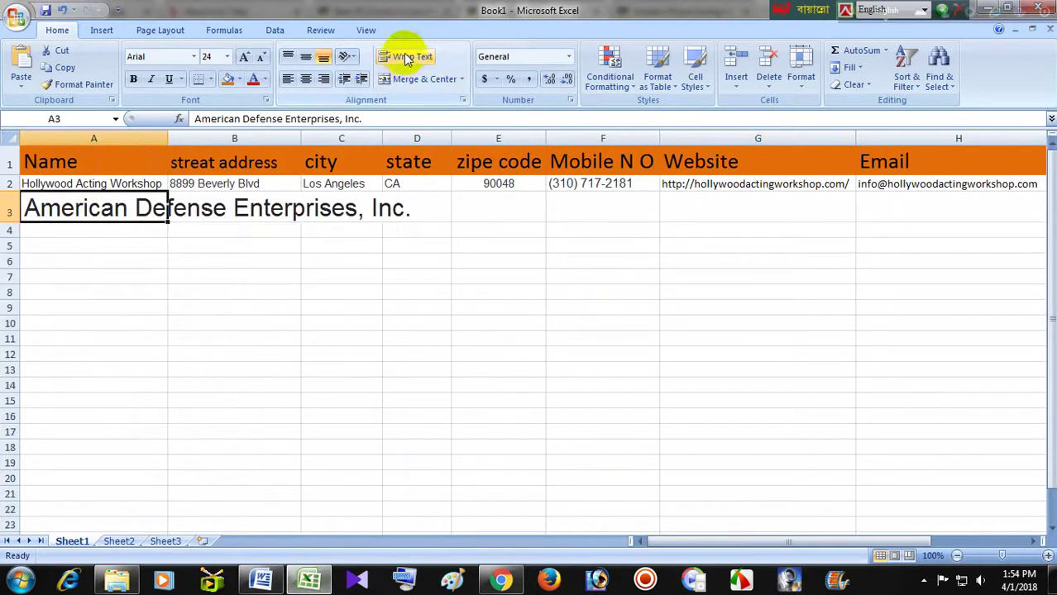
{"action": "left_click", "coordinate": [261, 58]}
{"action": "left_click", "coordinate": [261, 58]}
{"action": "left_click", "coordinate": [262, 57]}
{"action": "left_click", "coordinate": [261, 58]}
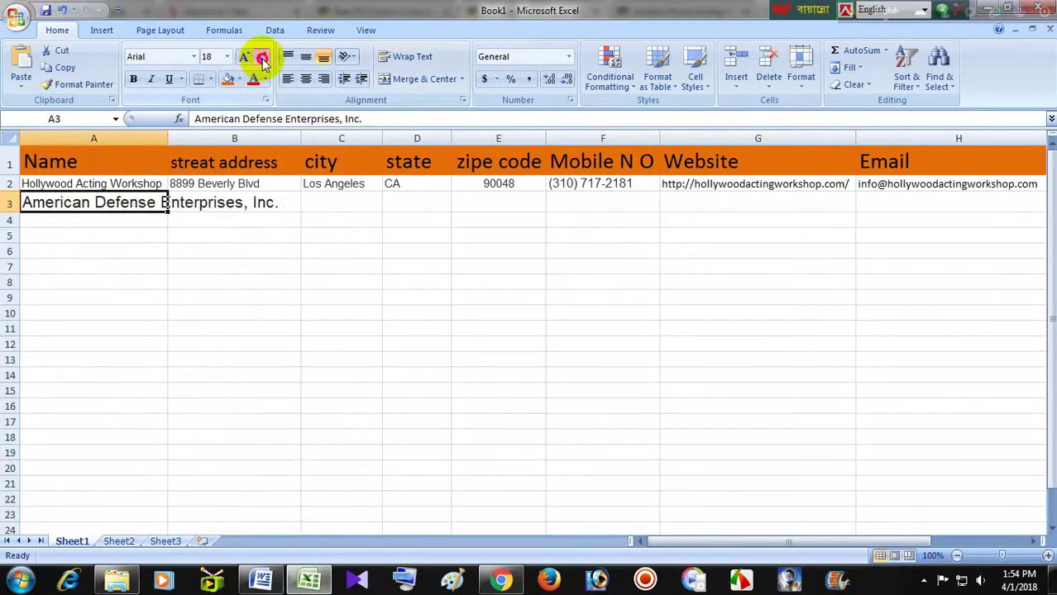
{"action": "left_click", "coordinate": [262, 58]}
{"action": "left_click", "coordinate": [262, 58]}
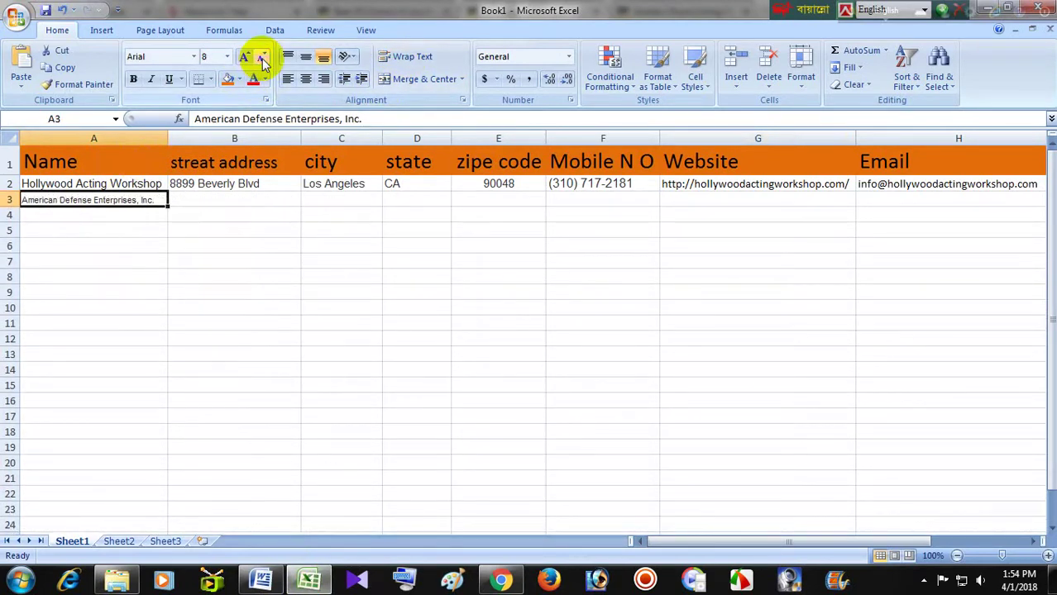
Copy the street address of American Defense Enterprises, Inc. from the Yellow Pages listing into cell B3 of the Excel sheet.
{"action": "left_click", "coordinate": [240, 202]}
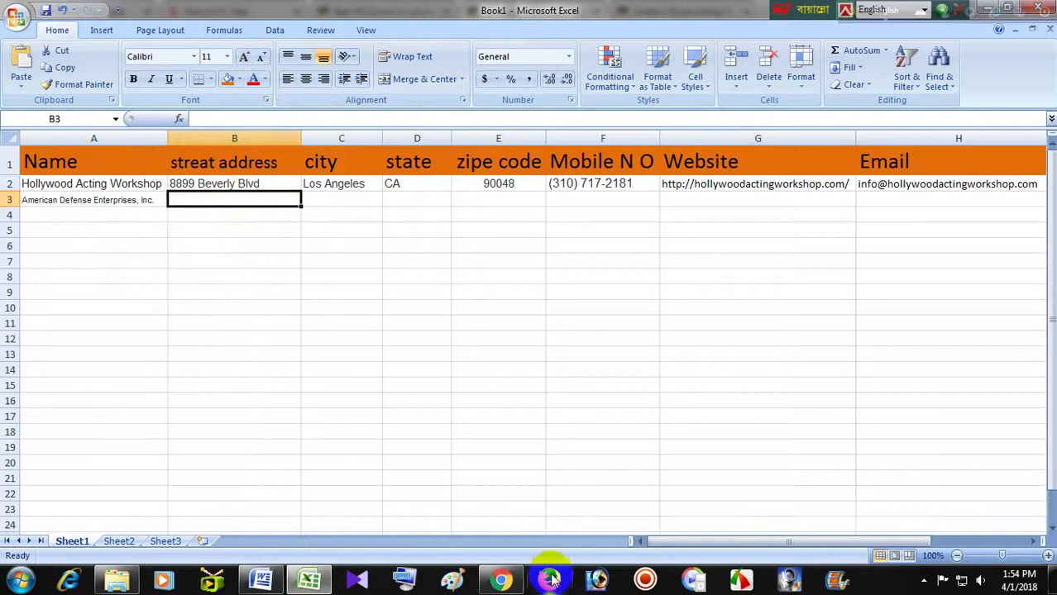
{"action": "left_click", "coordinate": [501, 579]}
{"action": "left_click", "coordinate": [449, 313]}
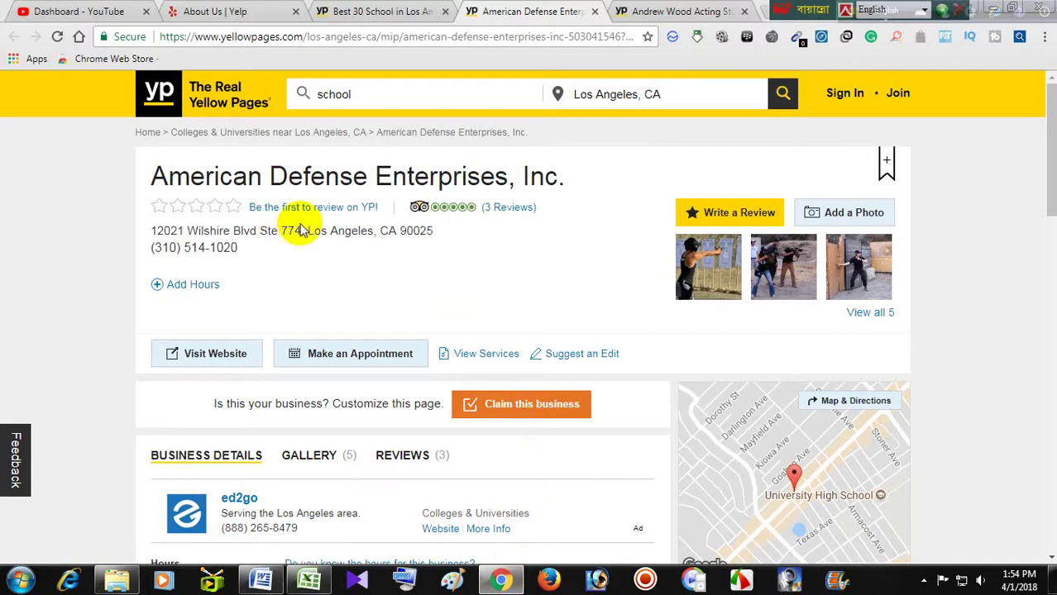
{"action": "left_click_drag", "start_coordinate": [301, 231], "coordinate": [230, 234]}
{"action": "left_click", "coordinate": [142, 232]}
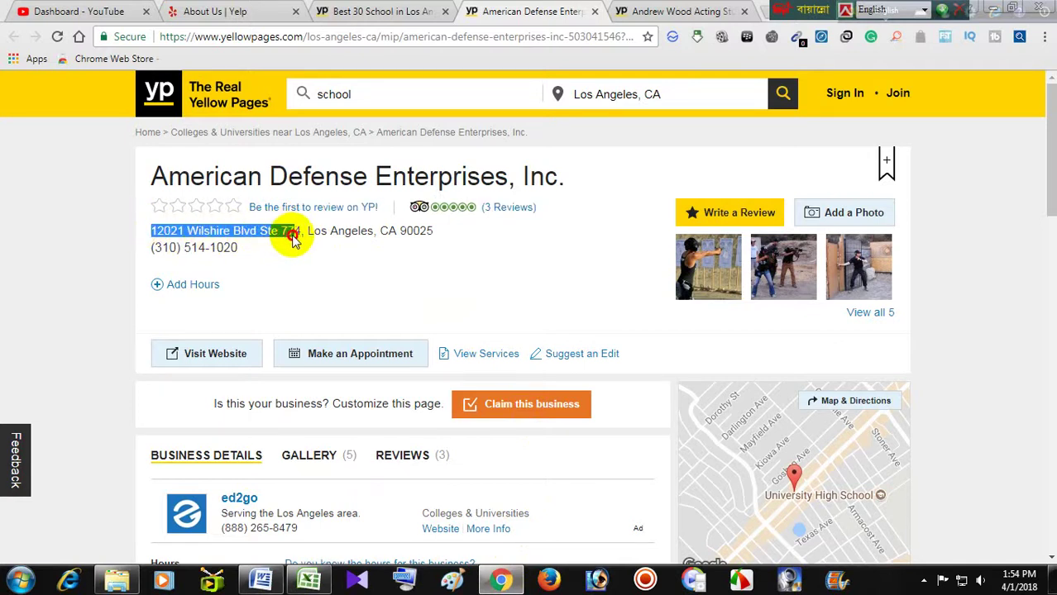
{"action": "left_click_drag", "start_coordinate": [297, 239], "coordinate": [298, 239]}
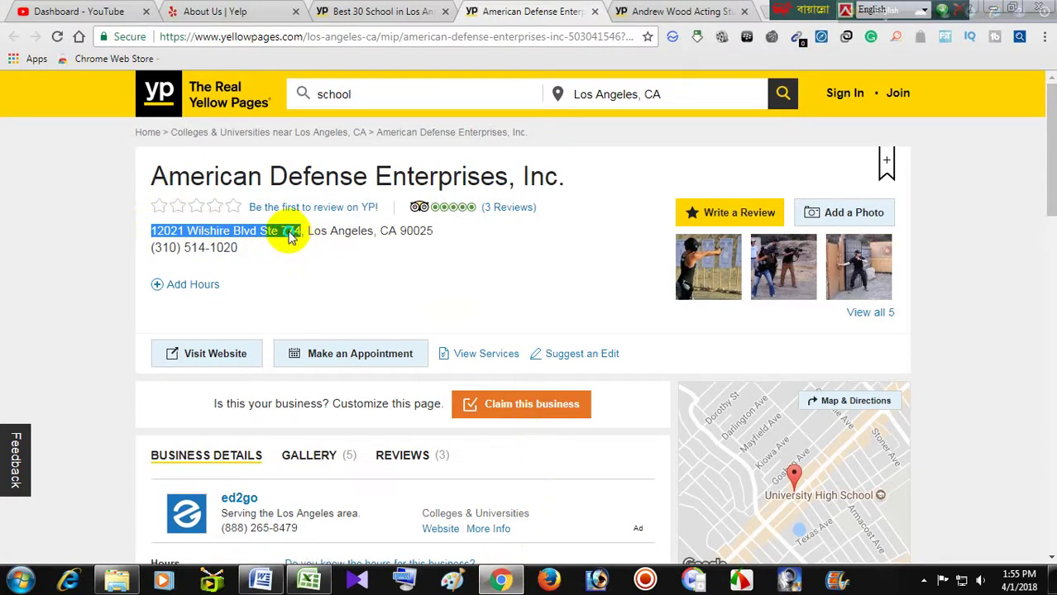
{"action": "right_click", "coordinate": [291, 235]}
{"action": "left_click", "coordinate": [314, 240]}
{"action": "left_click", "coordinate": [302, 582]}
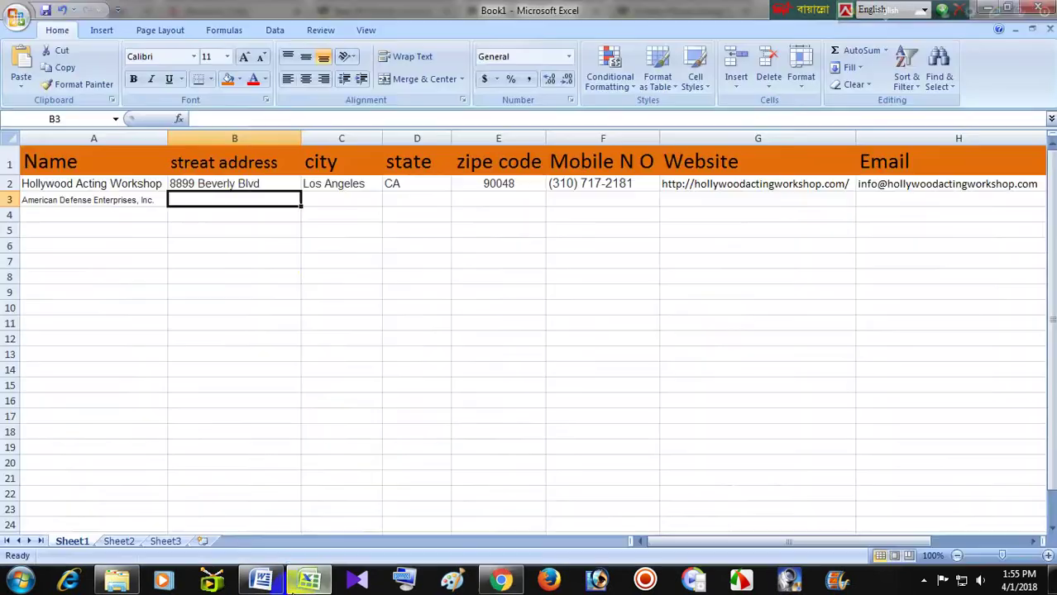
{"action": "right_click", "coordinate": [256, 202]}
{"action": "left_click", "coordinate": [288, 244]}
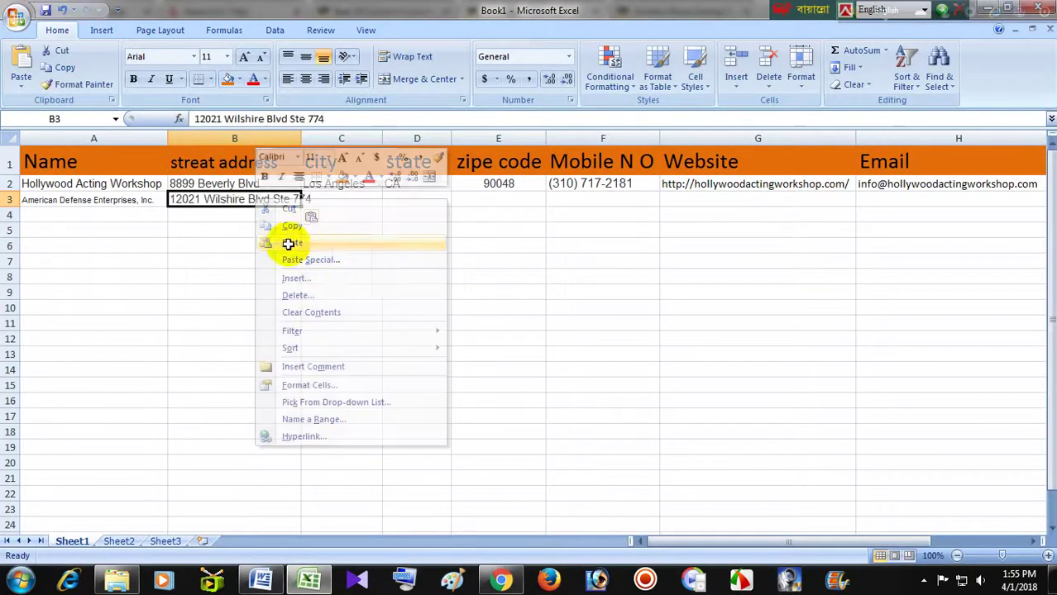
Reduce the font size of the street address in cell B3 so it fits the column width.
{"action": "left_click", "coordinate": [342, 262]}
{"action": "left_click", "coordinate": [283, 199]}
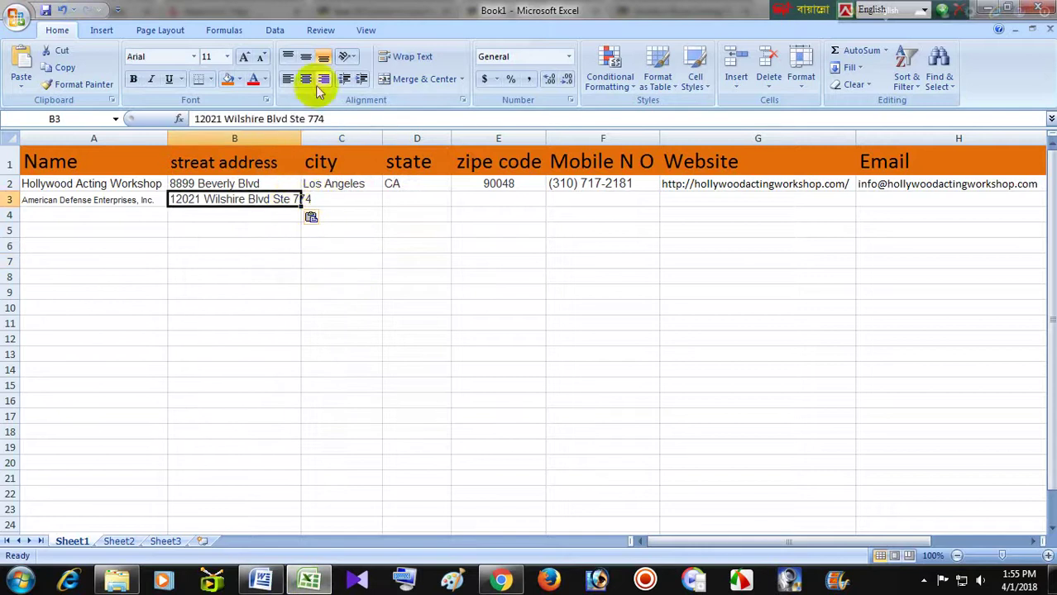
{"action": "left_click", "coordinate": [260, 61]}
{"action": "left_click", "coordinate": [335, 261]}
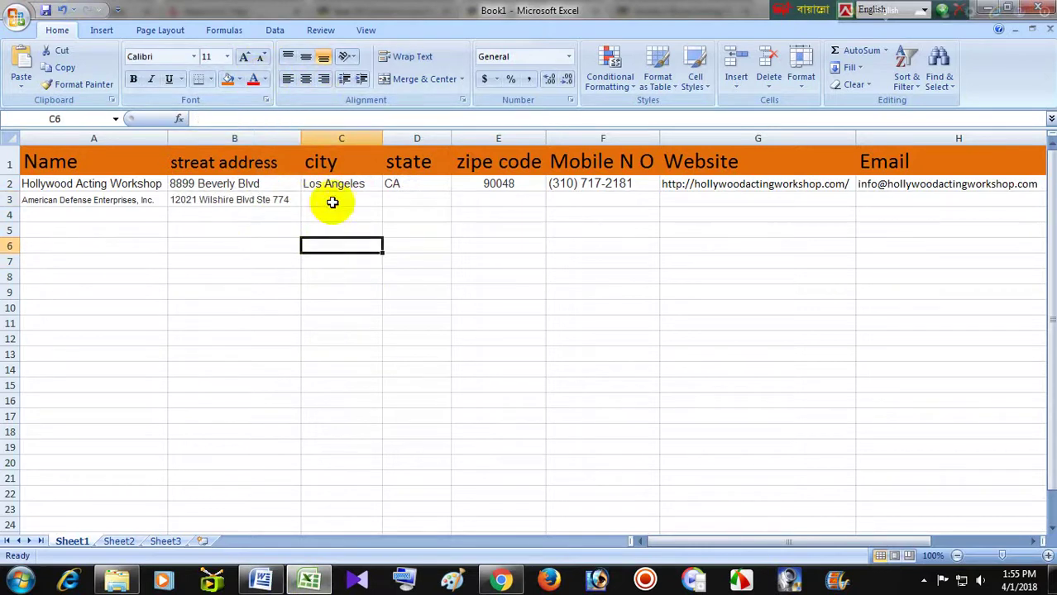
Copy the city Los Angeles from the Yellow Pages listing into cell C3 of the Excel sheet.
{"action": "left_click", "coordinate": [501, 582]}
{"action": "left_click", "coordinate": [418, 347]}
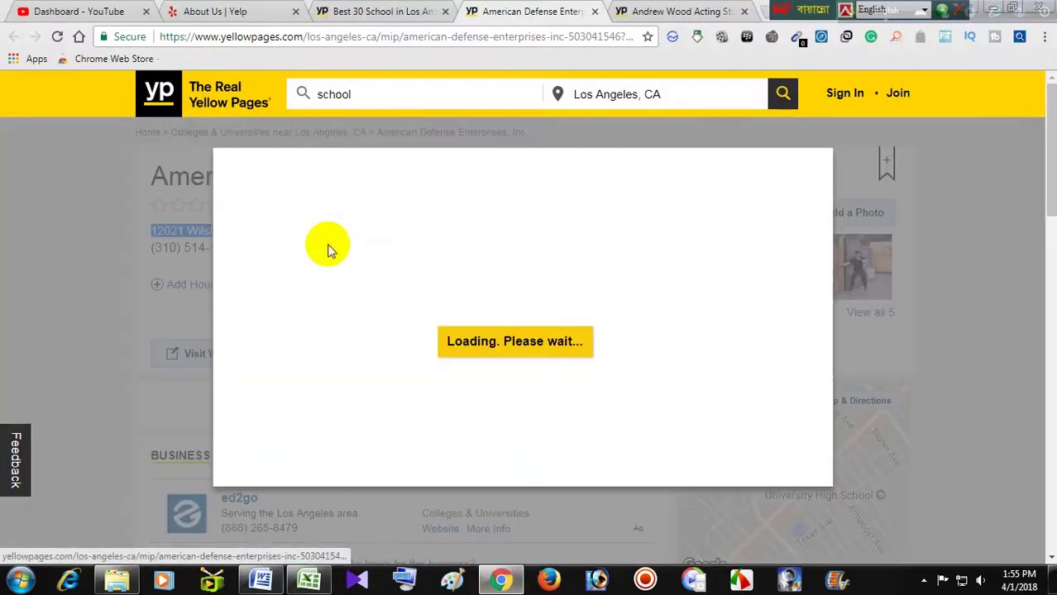
{"action": "left_click", "coordinate": [954, 221]}
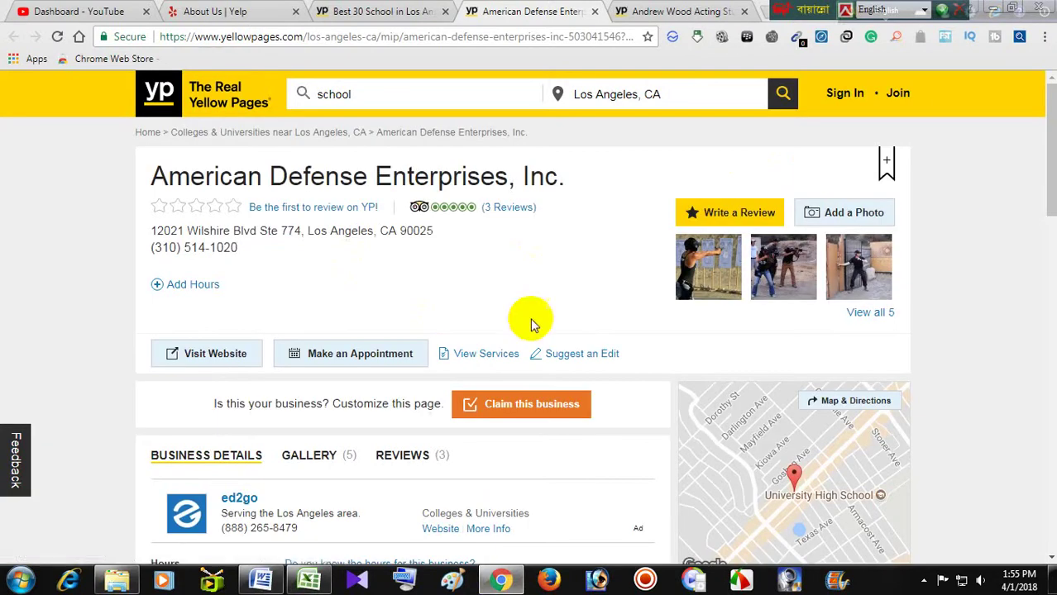
{"action": "left_click_drag", "start_coordinate": [314, 234], "coordinate": [372, 237]}
{"action": "right_click", "coordinate": [354, 237]}
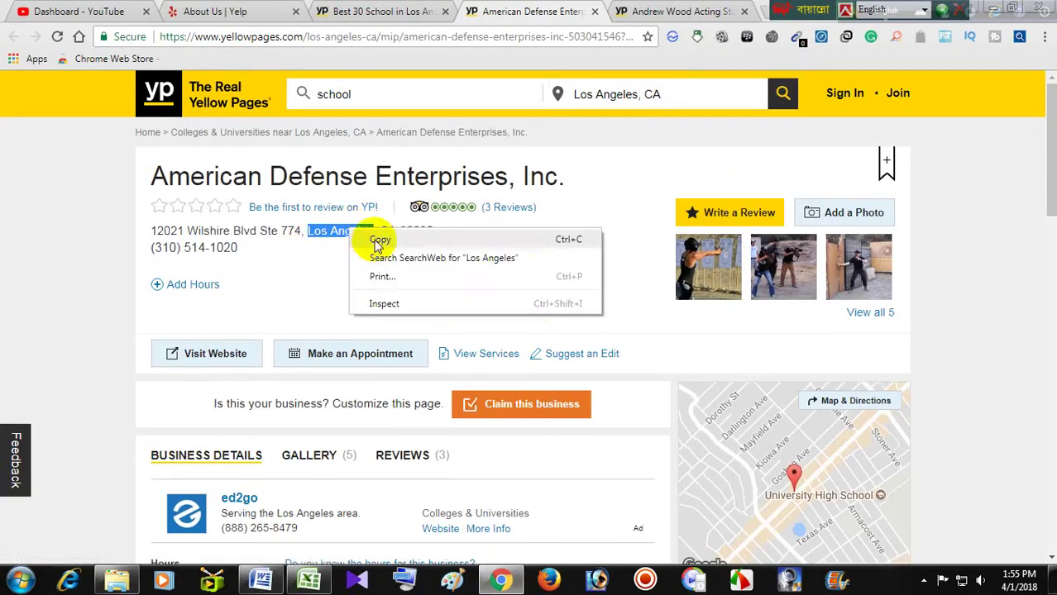
{"action": "left_click", "coordinate": [377, 239]}
{"action": "left_click", "coordinate": [500, 582]}
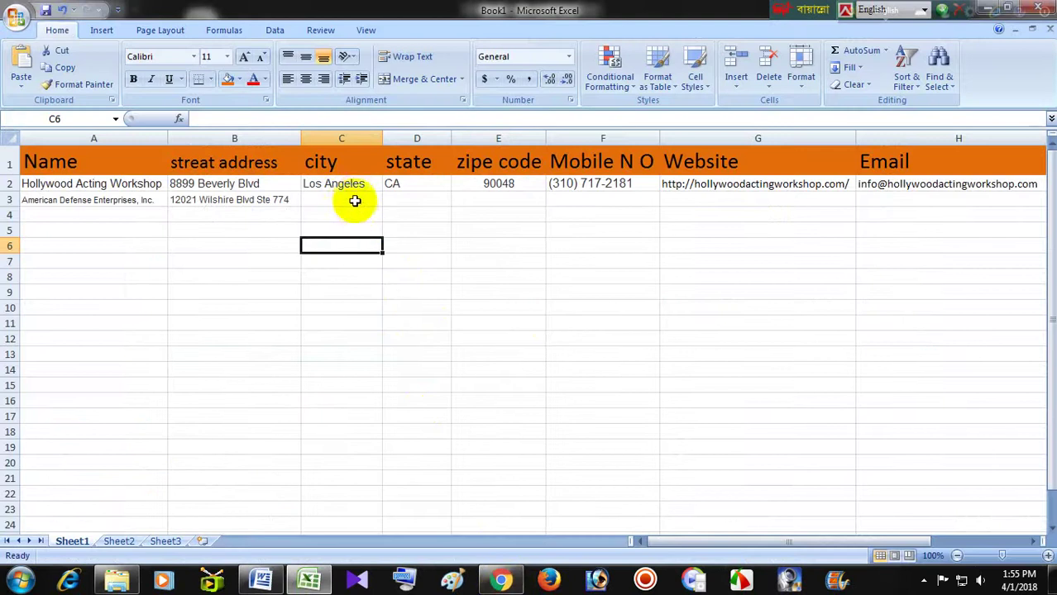
{"action": "right_click", "coordinate": [354, 200]}
{"action": "left_click", "coordinate": [393, 240]}
Copy the state CA from the Yellow Pages listing into cell D3 of the Excel sheet.
{"action": "left_click", "coordinate": [431, 202]}
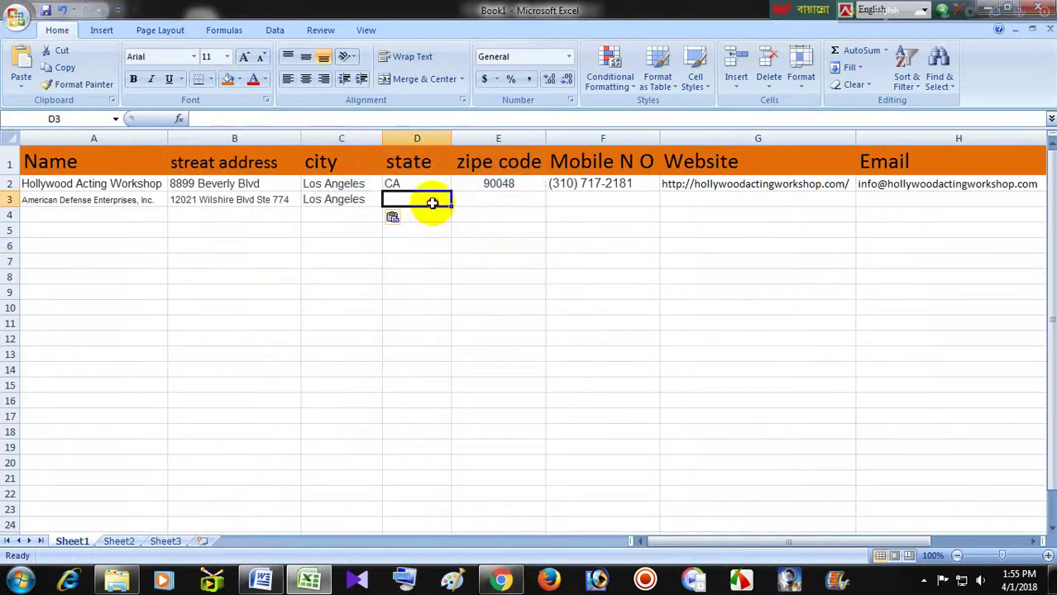
{"action": "left_click", "coordinate": [500, 581]}
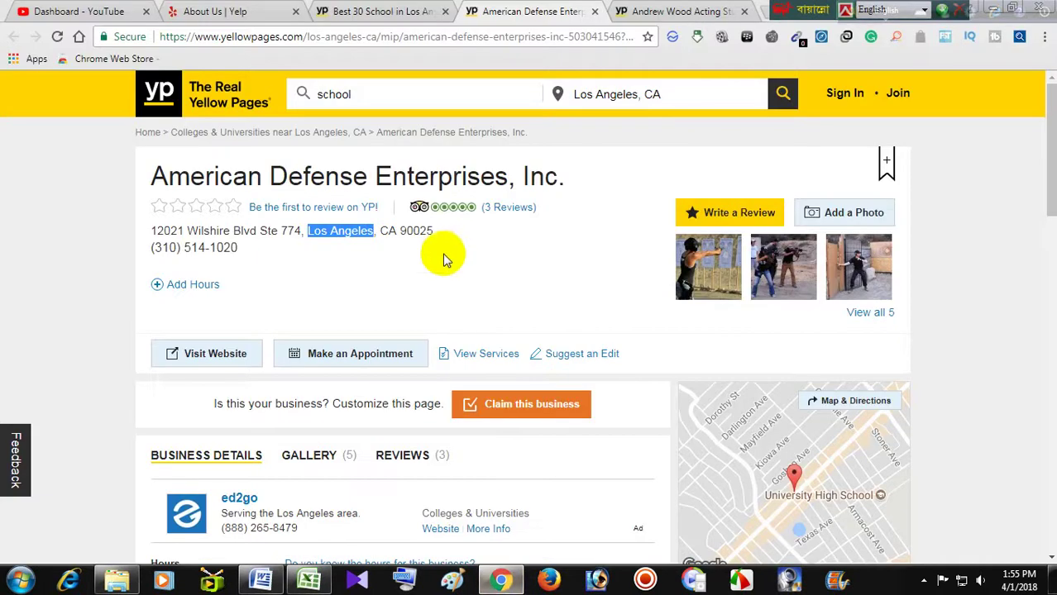
{"action": "left_click", "coordinate": [406, 257]}
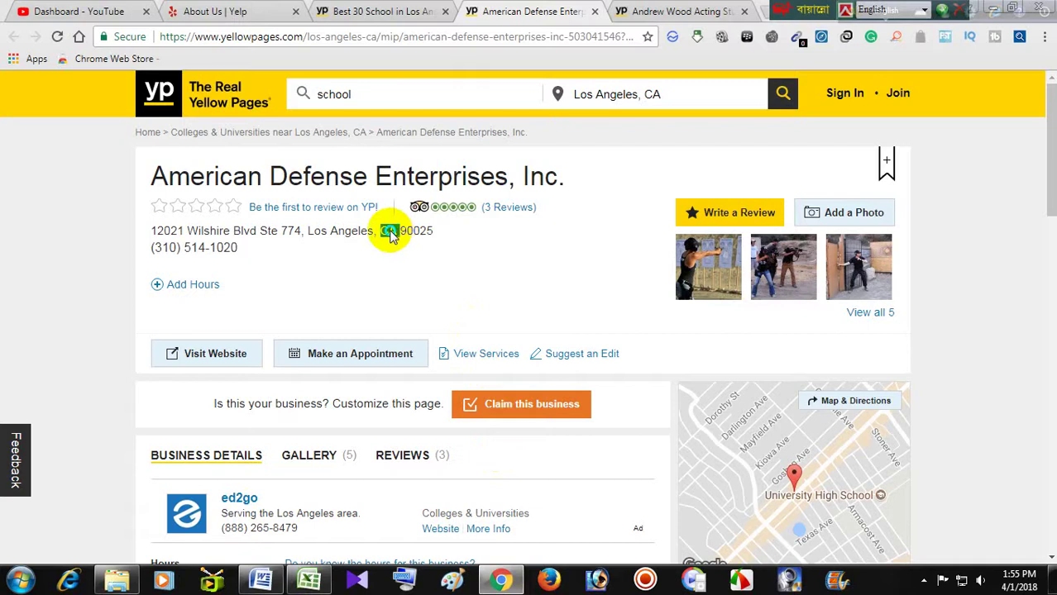
{"action": "right_click", "coordinate": [389, 234]}
{"action": "left_click", "coordinate": [424, 242]}
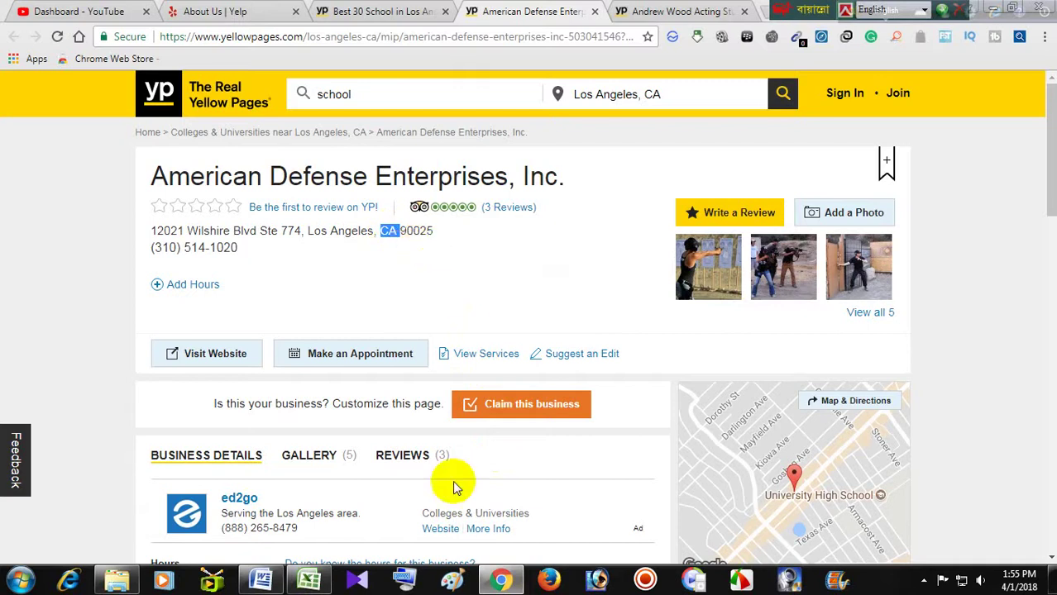
{"action": "left_click", "coordinate": [330, 582]}
{"action": "right_click", "coordinate": [416, 203]}
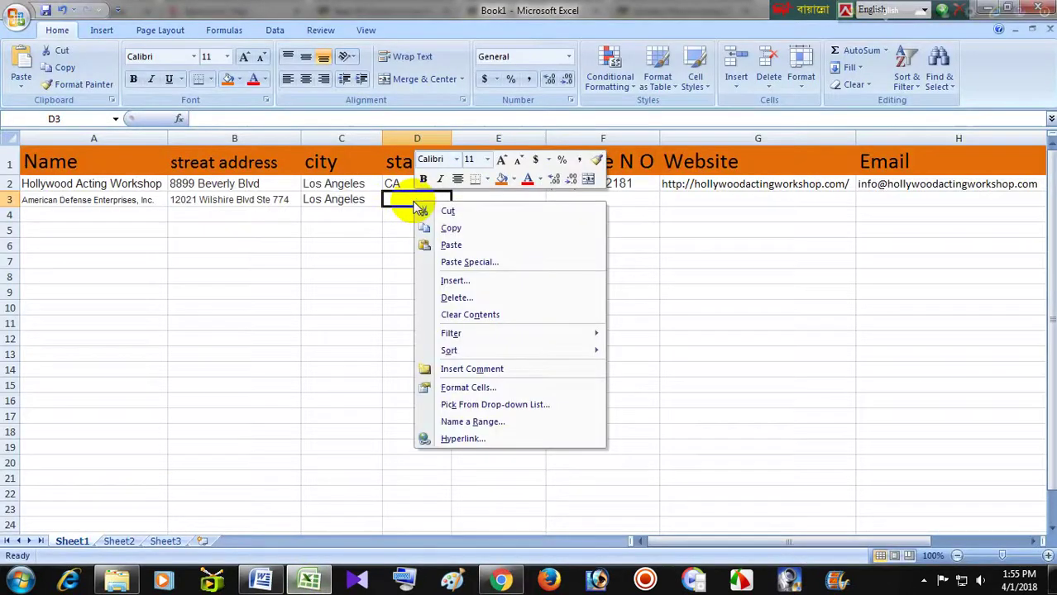
{"action": "left_click", "coordinate": [451, 246]}
Copy the zip code from the Yellow Pages listing into cell E3 of the Excel sheet.
{"action": "left_click", "coordinate": [500, 203]}
{"action": "left_click", "coordinate": [501, 581]}
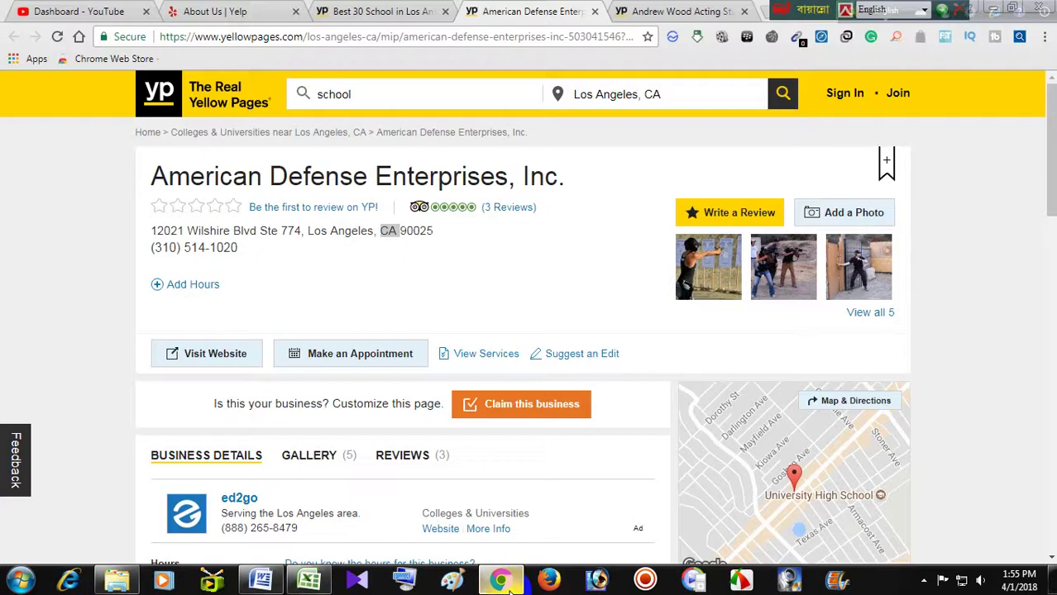
{"action": "right_click", "coordinate": [420, 232]}
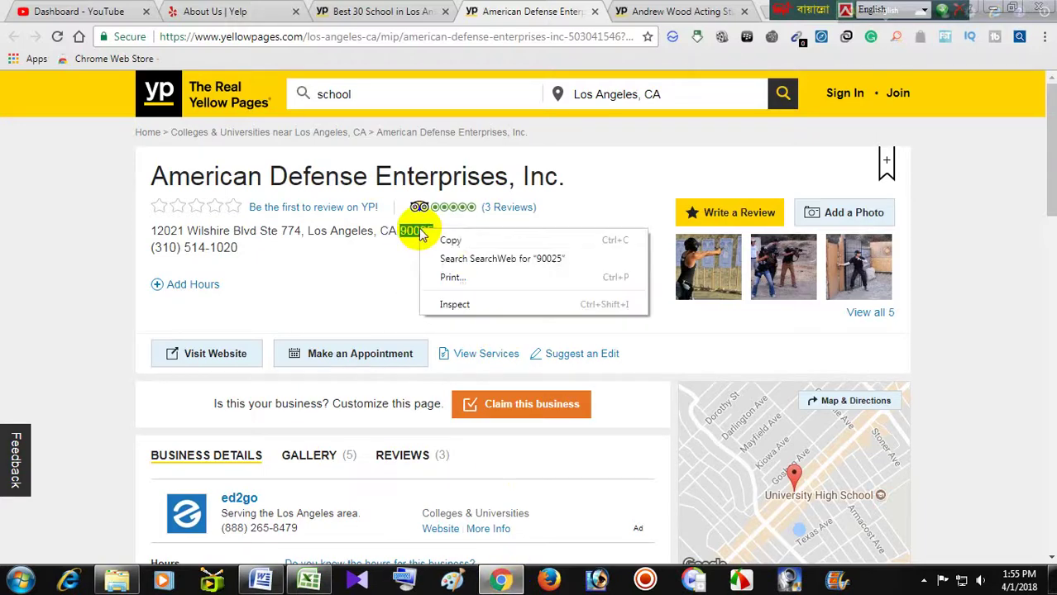
{"action": "left_click", "coordinate": [448, 239]}
{"action": "key", "text": "alt+Tab"}
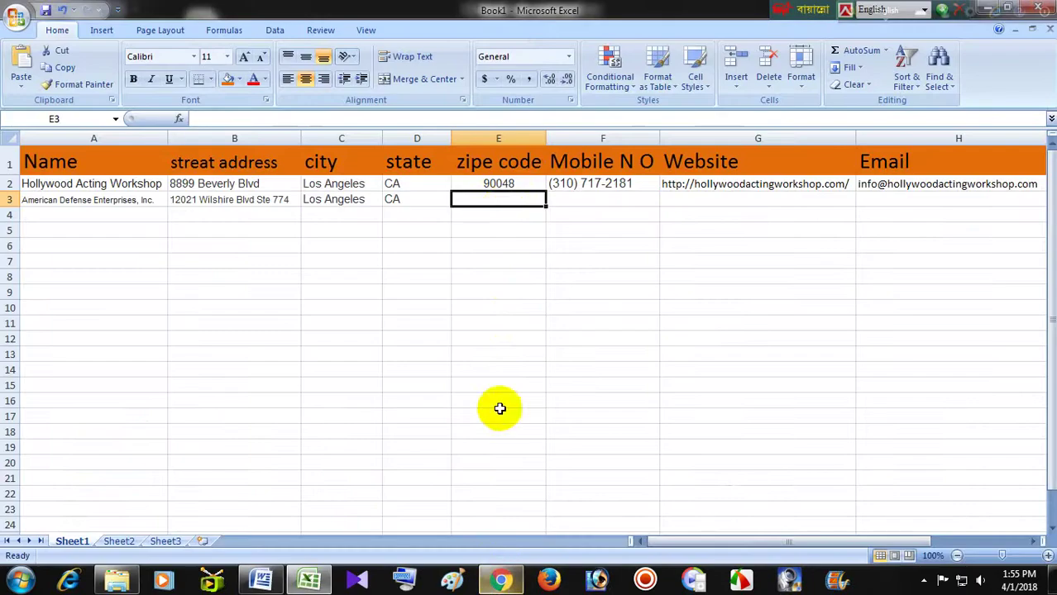
{"action": "right_click", "coordinate": [504, 203]}
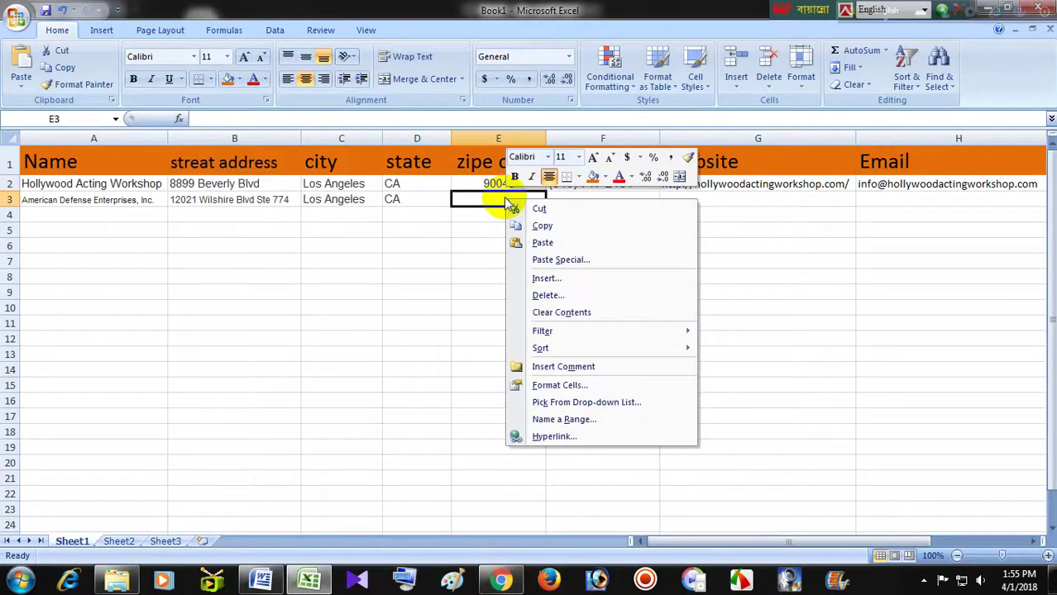
{"action": "left_click", "coordinate": [547, 241]}
Center the contents of the whole zip code column E horizontally.
{"action": "left_click", "coordinate": [603, 277]}
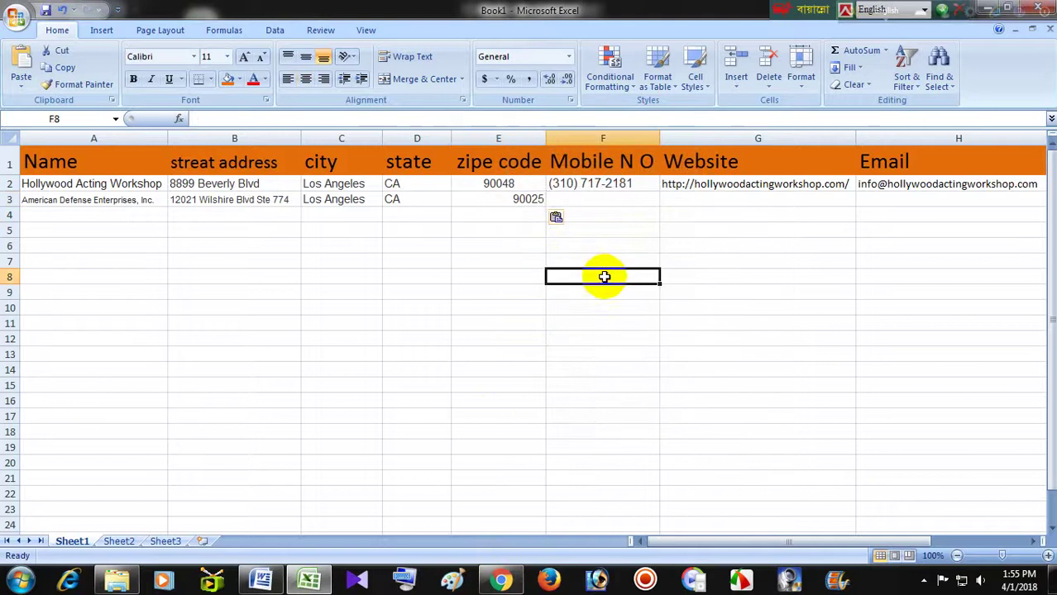
{"action": "left_click", "coordinate": [518, 139]}
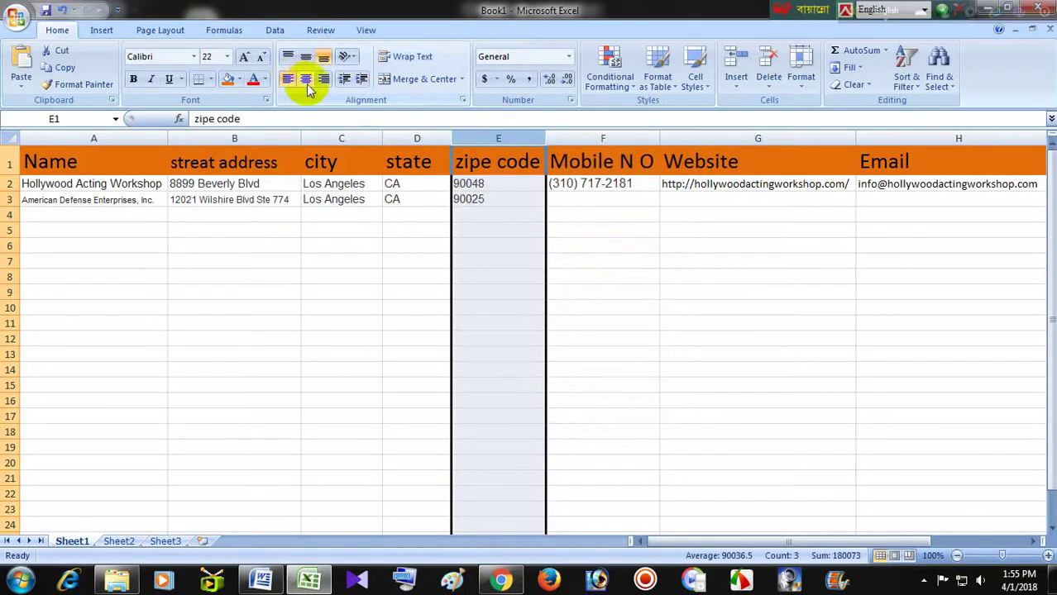
{"action": "left_click", "coordinate": [776, 305]}
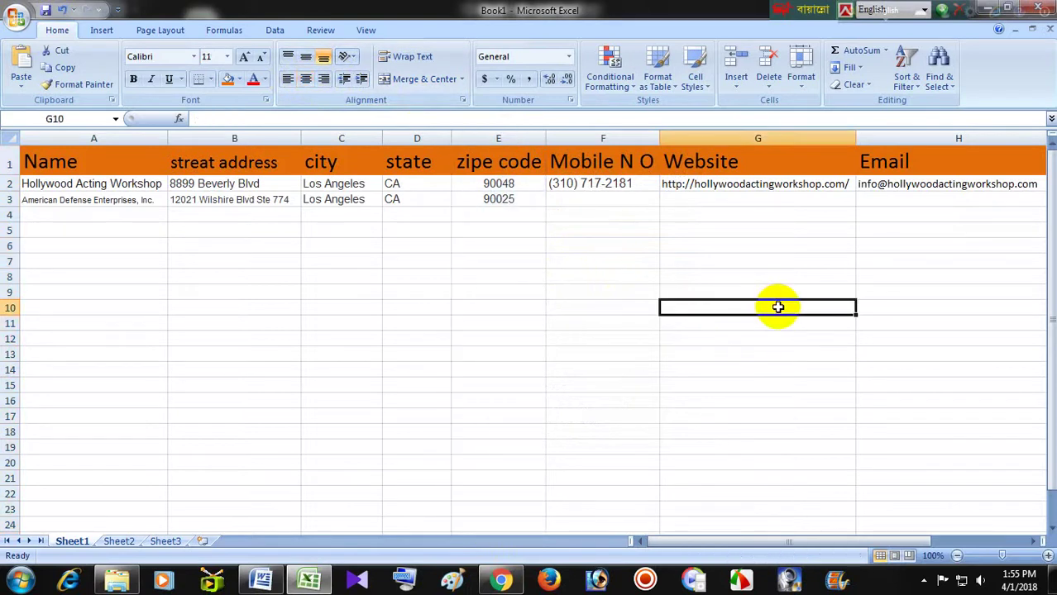
Copy the business phone number from the Yellow Pages listing into cell F3 of the Excel sheet.
{"action": "left_click", "coordinate": [639, 185]}
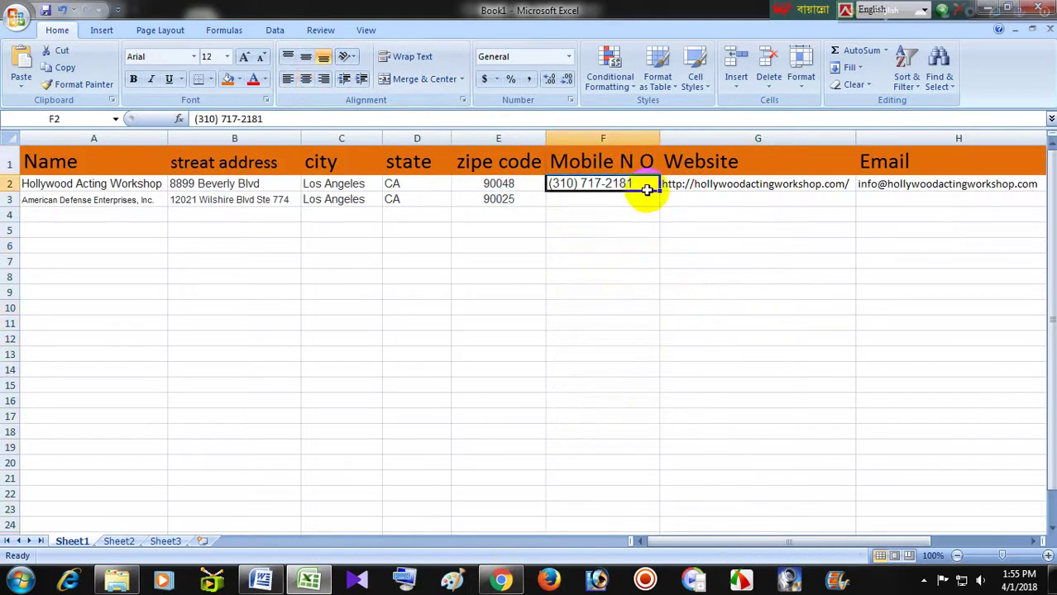
{"action": "left_click", "coordinate": [502, 581]}
{"action": "left_click", "coordinate": [569, 353]}
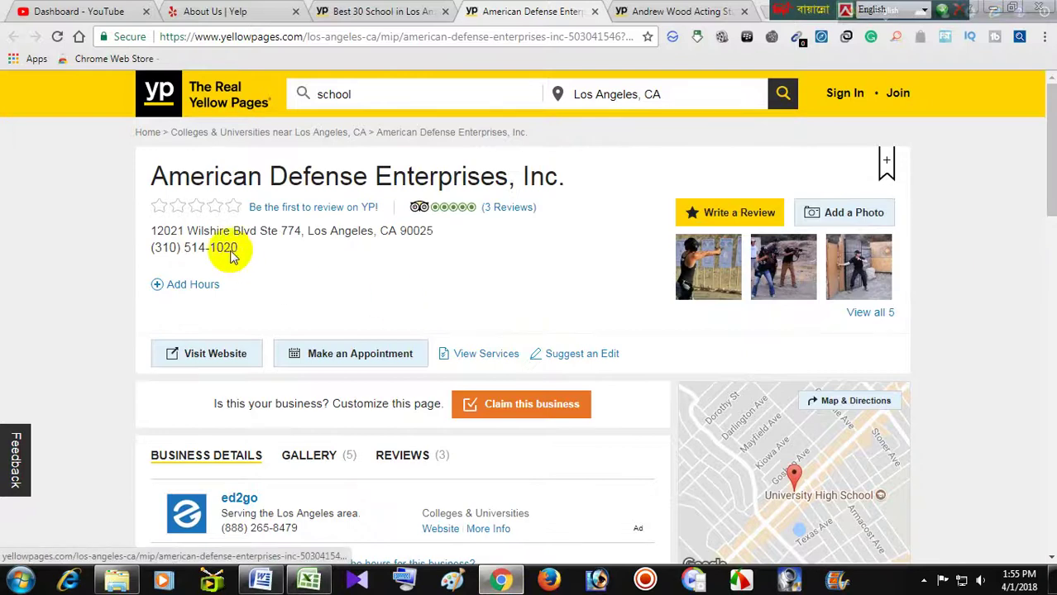
{"action": "left_click_drag", "start_coordinate": [238, 248], "coordinate": [163, 252]}
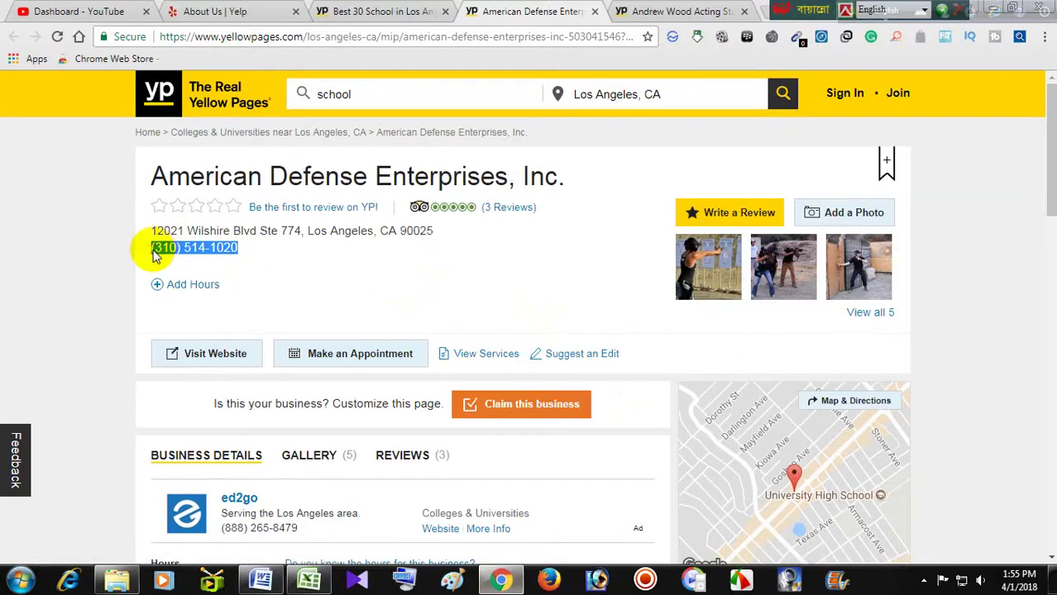
{"action": "right_click", "coordinate": [205, 254]}
{"action": "left_click", "coordinate": [228, 263]}
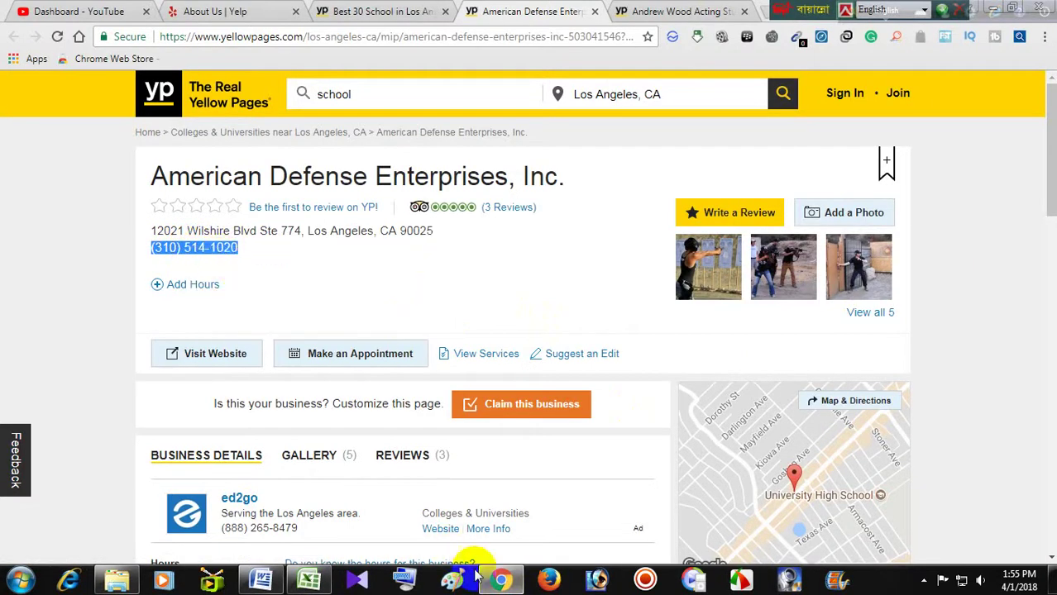
{"action": "key", "text": "alt+Tab"}
{"action": "right_click", "coordinate": [603, 197]}
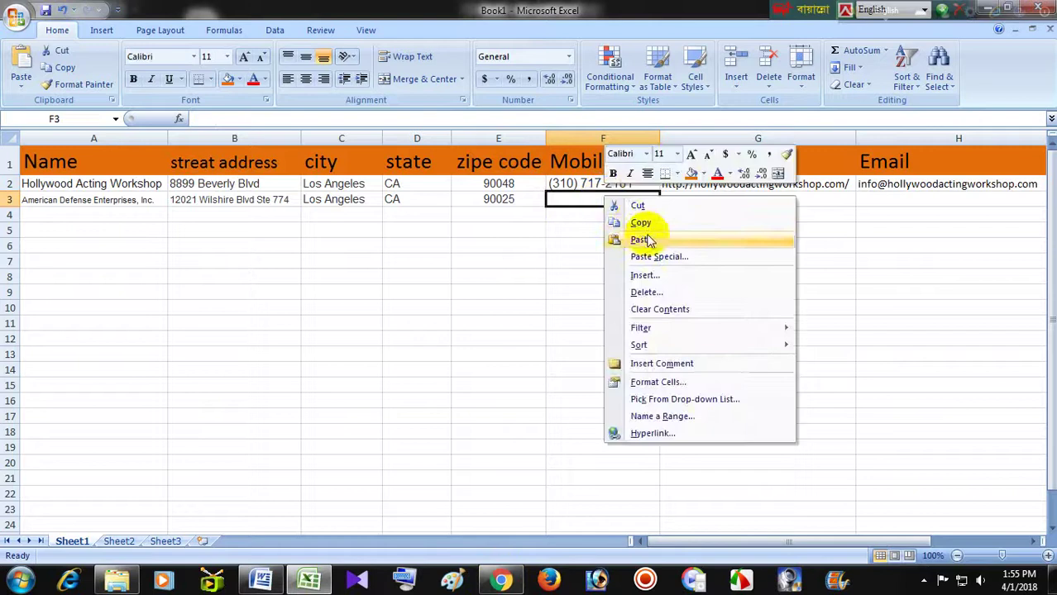
{"action": "left_click", "coordinate": [642, 239]}
{"action": "left_click", "coordinate": [739, 203]}
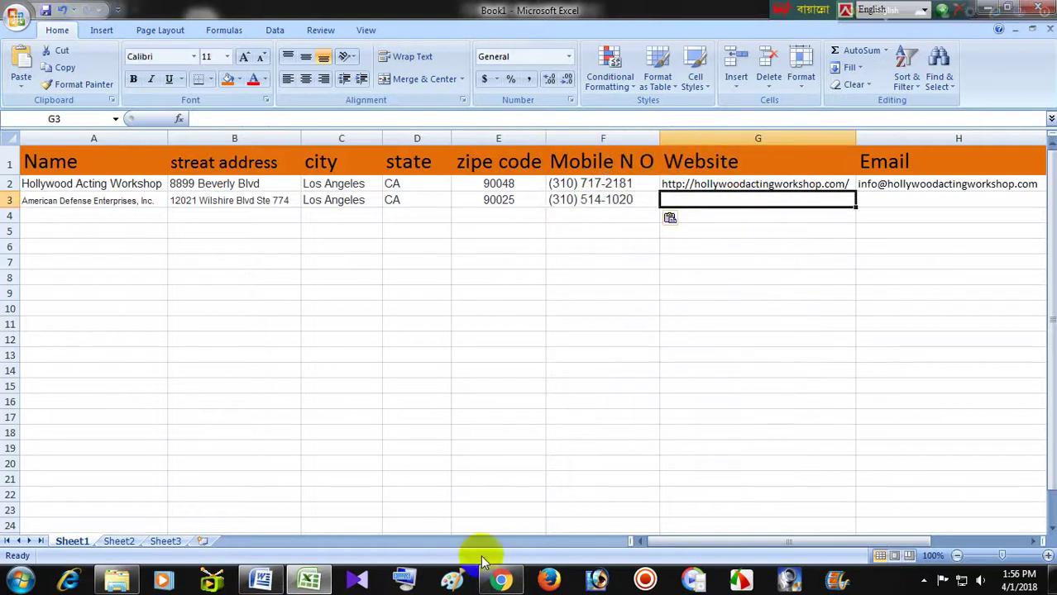
{"action": "left_click", "coordinate": [500, 580]}
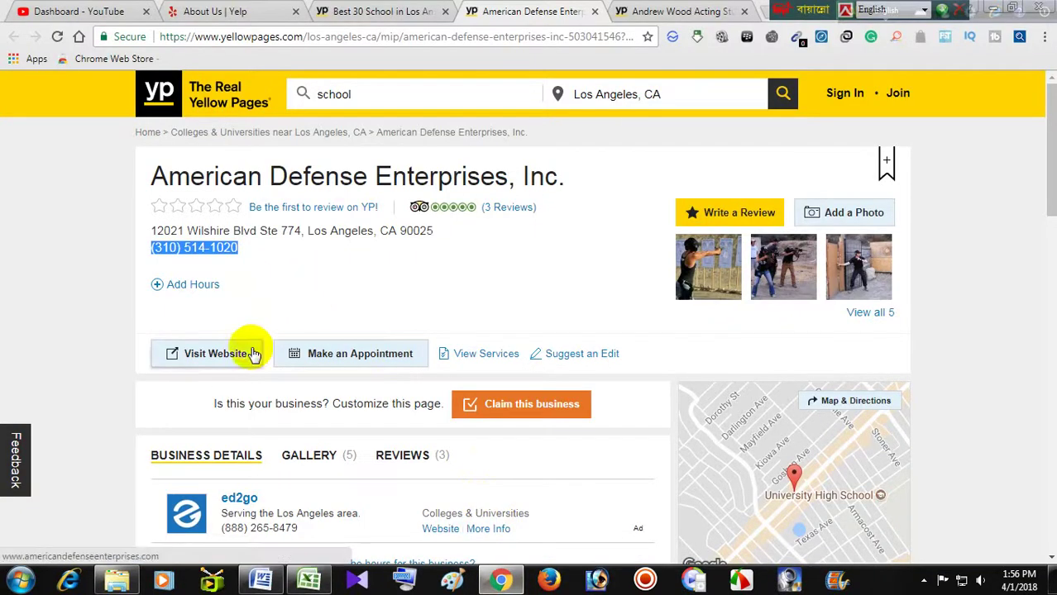
{"action": "right_click", "coordinate": [224, 357]}
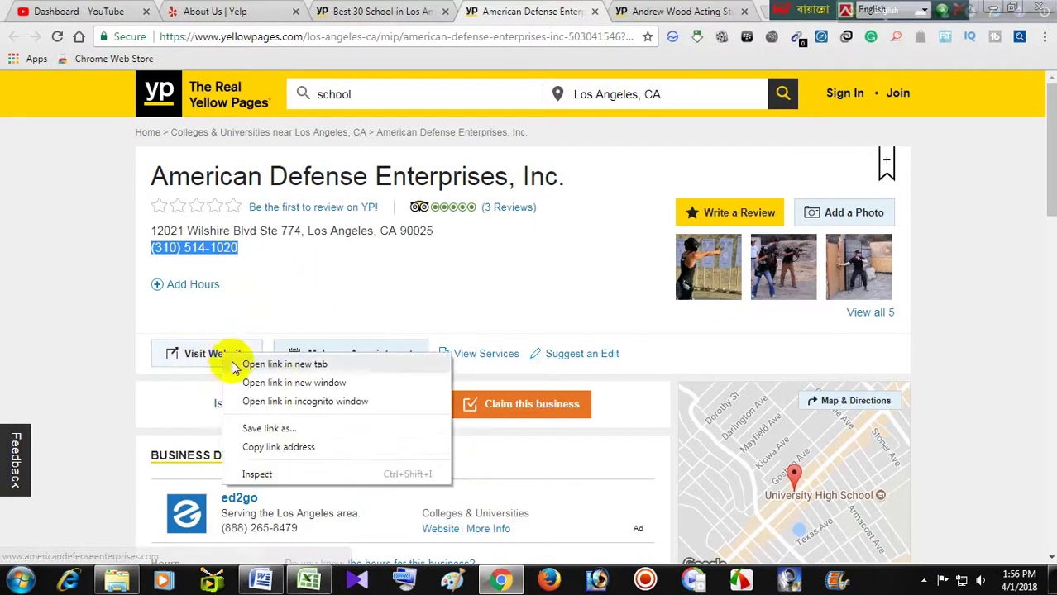
{"action": "left_click", "coordinate": [263, 447]}
{"action": "key", "text": "alt+Tab"}
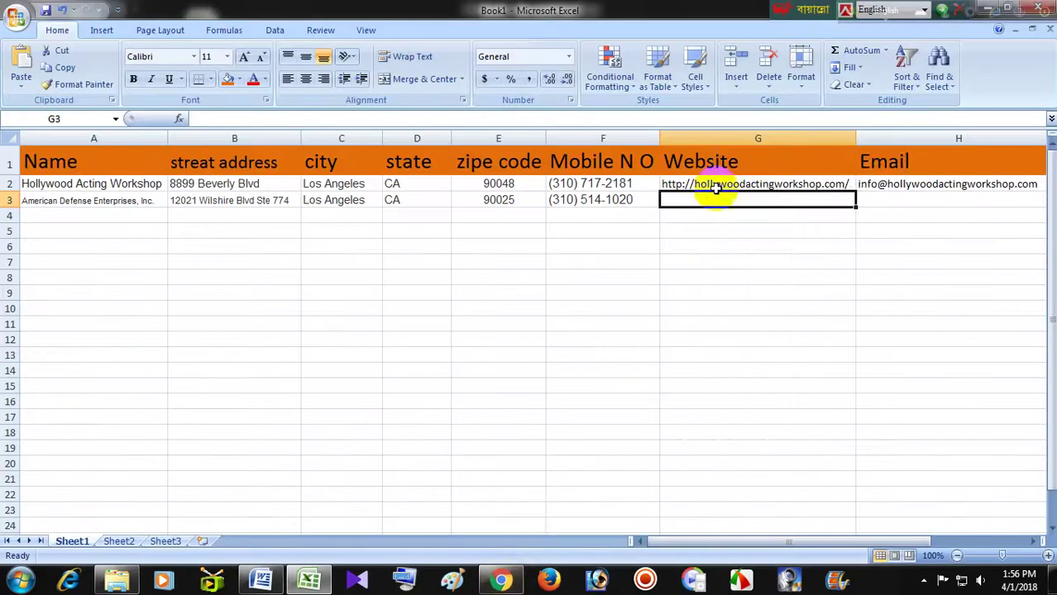
{"action": "right_click", "coordinate": [711, 199]}
{"action": "left_click", "coordinate": [739, 239]}
Reduce the font size of the website address in cell G3 to 9.
{"action": "left_click", "coordinate": [771, 294]}
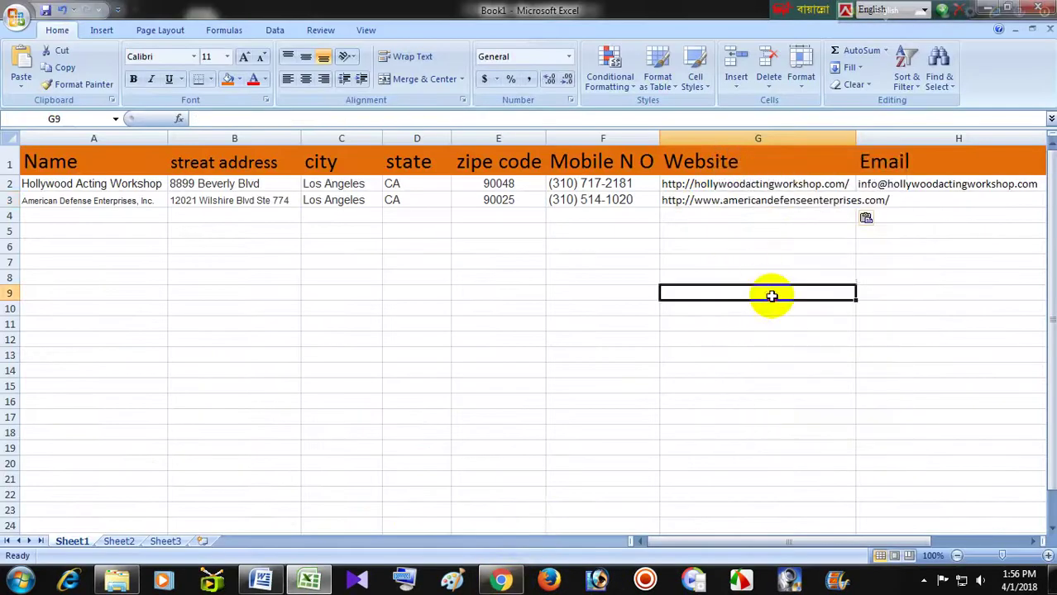
{"action": "left_click", "coordinate": [910, 184]}
{"action": "left_click", "coordinate": [806, 199]}
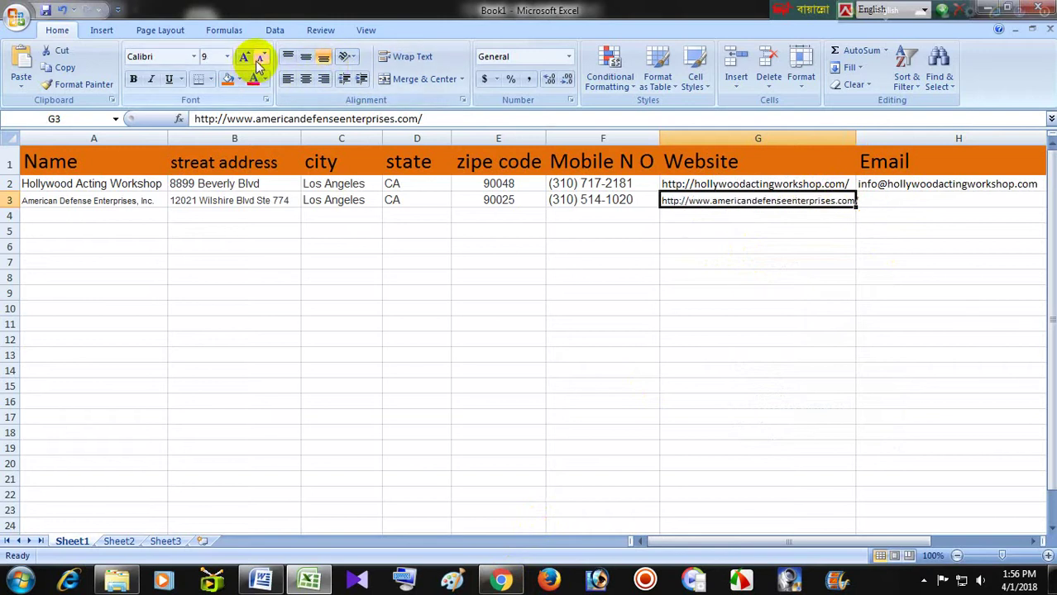
Look for an e-mail address on the American Defense Enterprises listing and the Yellow Pages About Us page, and close that tab.
{"action": "left_click", "coordinate": [712, 290]}
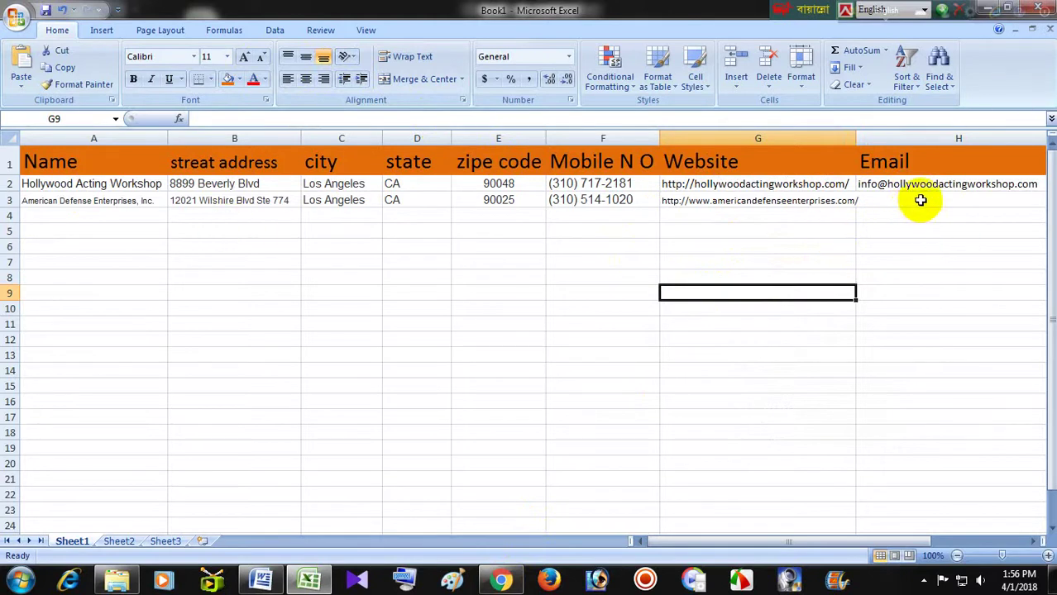
{"action": "left_click", "coordinate": [921, 200]}
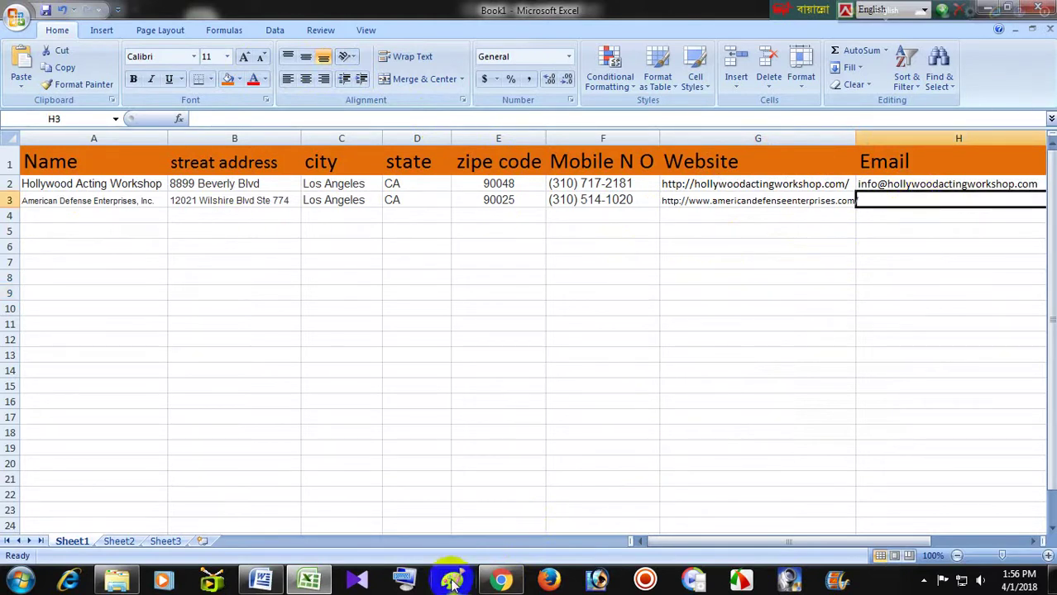
{"action": "left_click", "coordinate": [499, 581]}
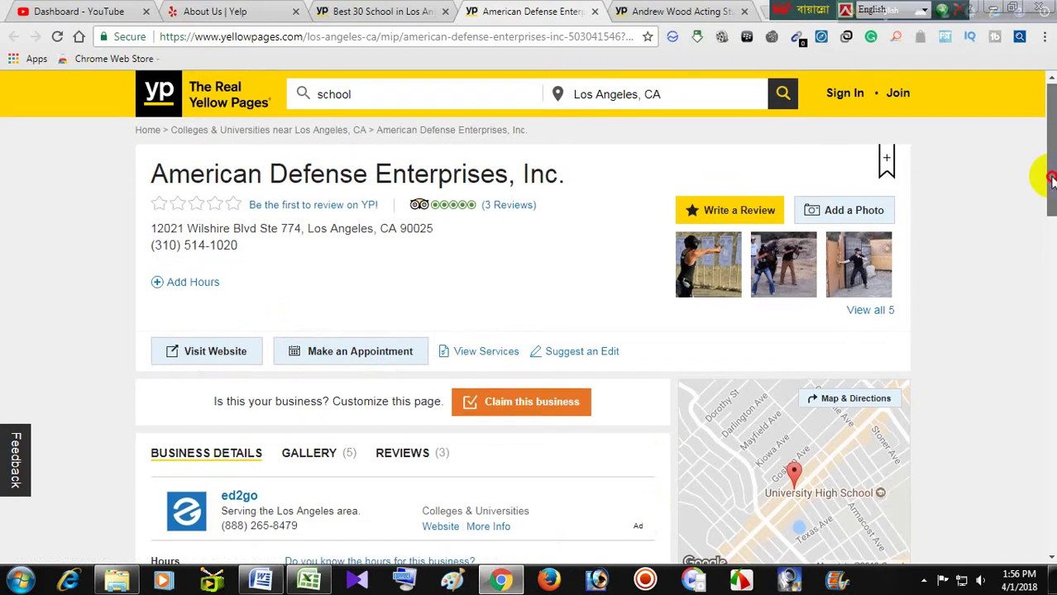
{"action": "left_click_drag", "start_coordinate": [1047, 179], "coordinate": [1032, 439]}
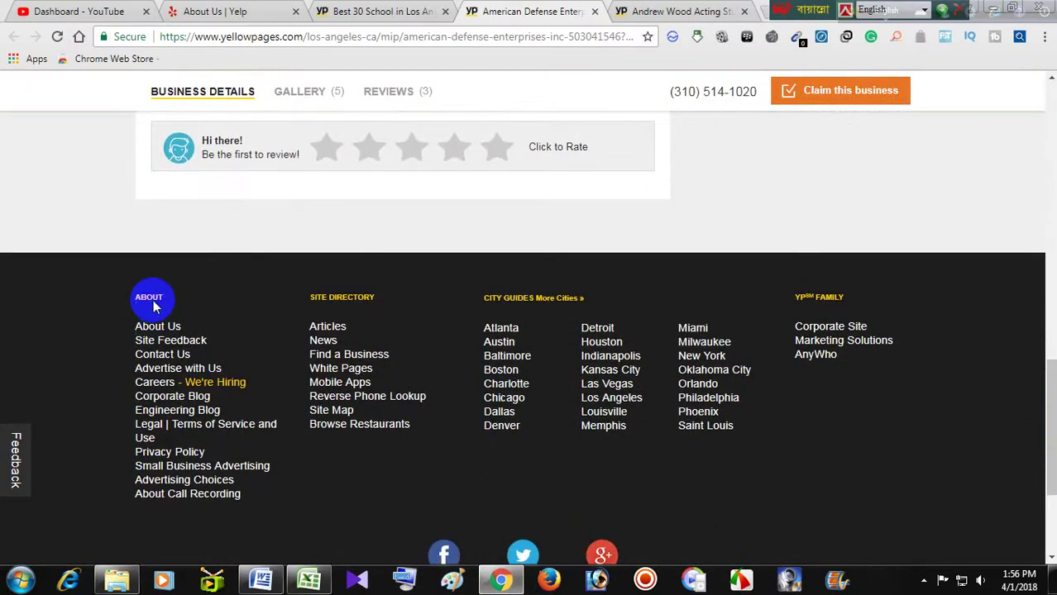
{"action": "left_click", "coordinate": [162, 328]}
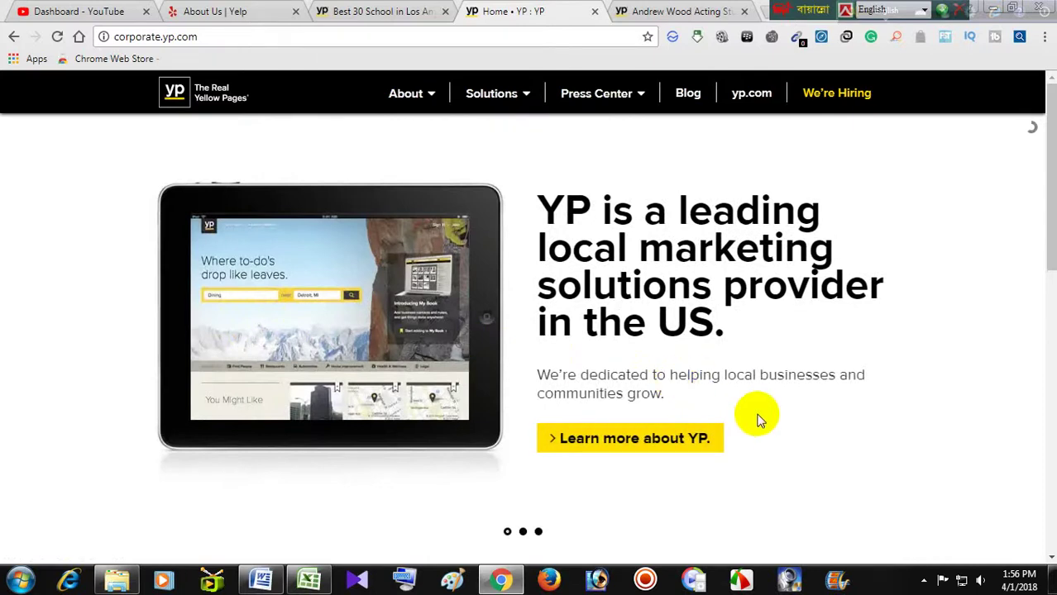
{"action": "scroll", "coordinate": [763, 422], "scroll_direction": "down", "scroll_amount": 4}
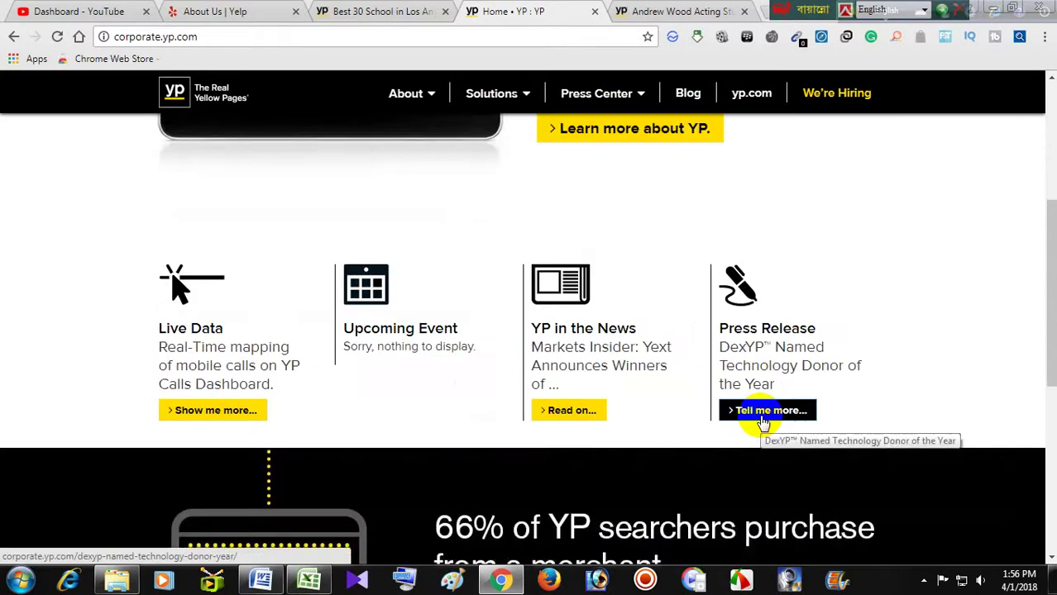
{"action": "scroll", "coordinate": [762, 421], "scroll_direction": "down", "scroll_amount": 5}
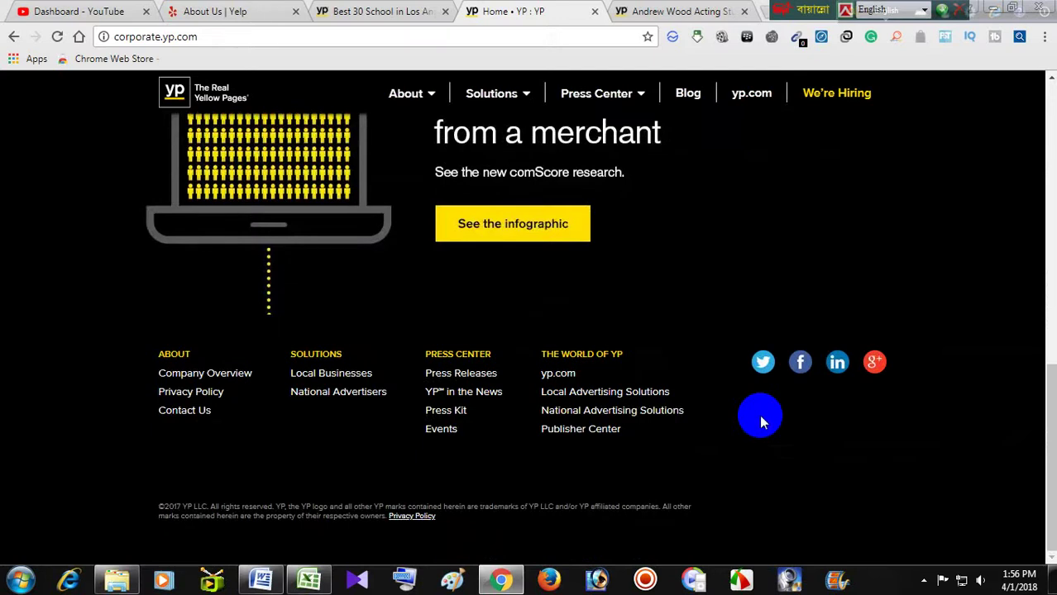
{"action": "scroll", "coordinate": [763, 422], "scroll_direction": "up", "scroll_amount": 8}
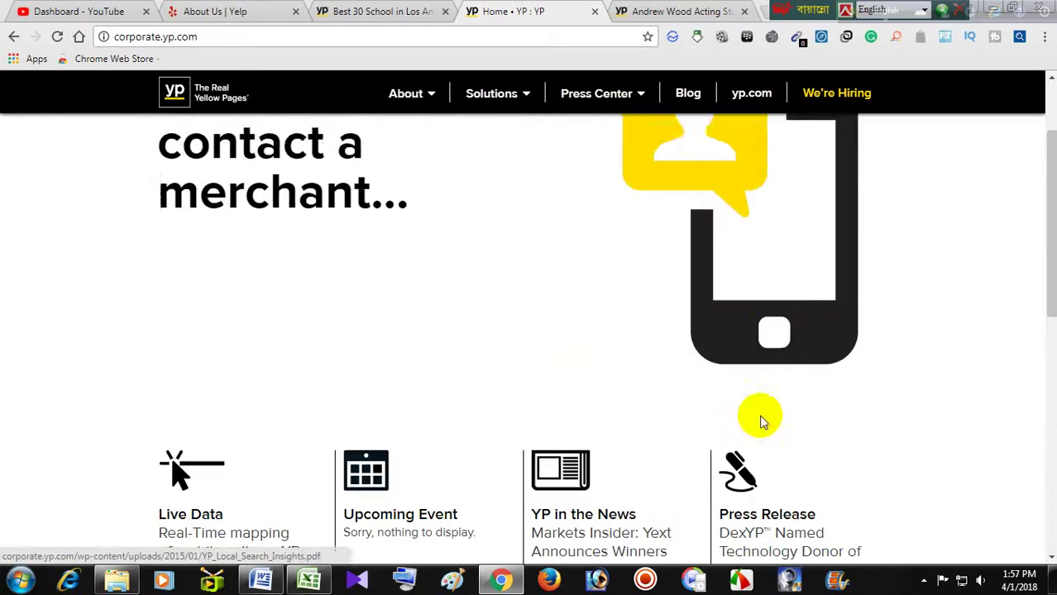
{"action": "scroll", "coordinate": [763, 422], "scroll_direction": "up", "scroll_amount": 2}
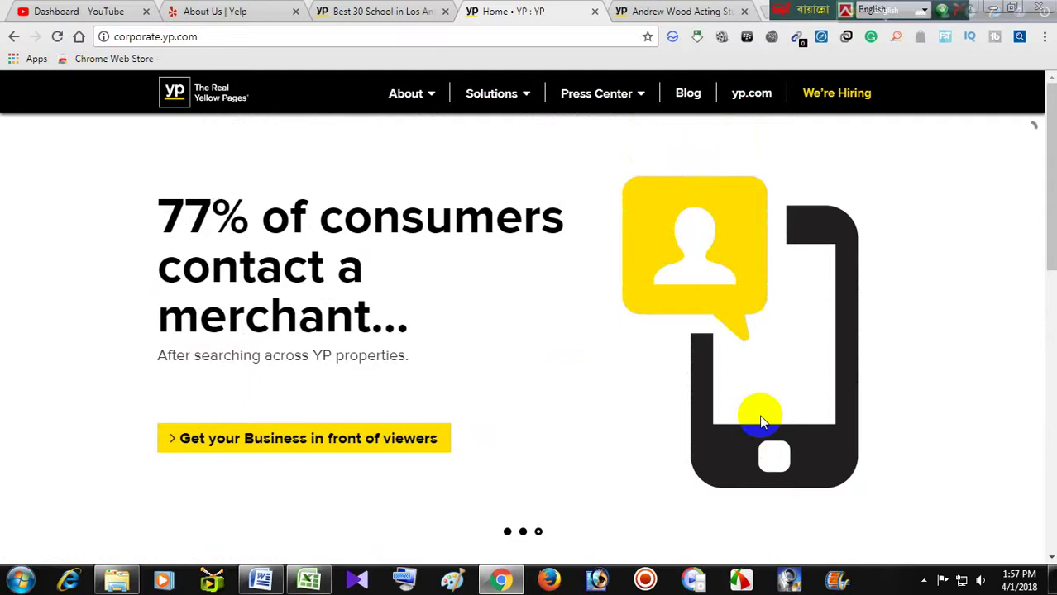
{"action": "left_click", "coordinate": [594, 14]}
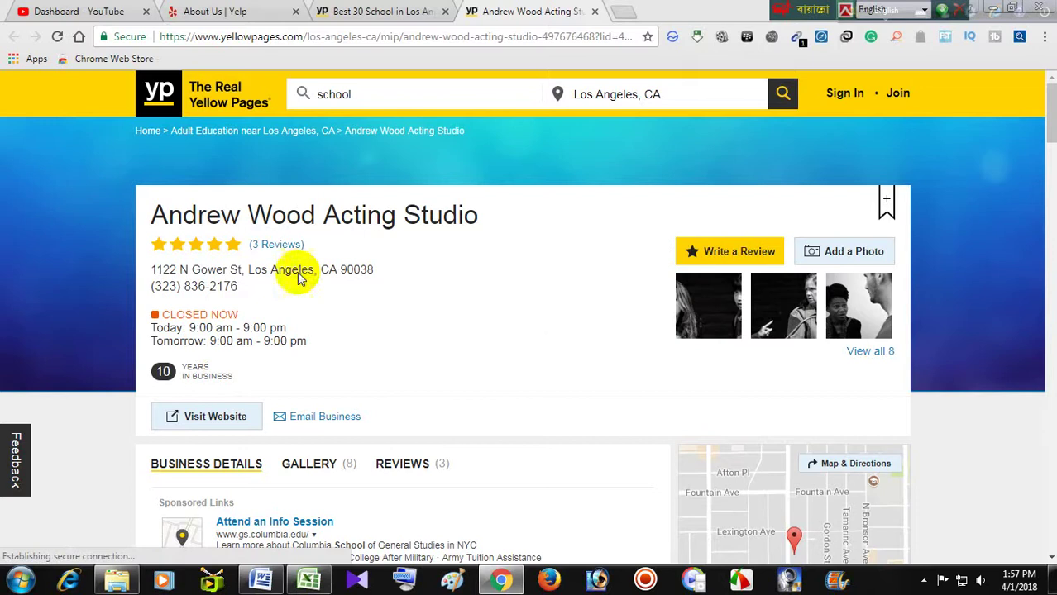
Copy the business name Andrew Wood Acting Studio from its Yellow Pages listing into cell A4 of the Excel sheet.
{"action": "left_click_drag", "start_coordinate": [490, 213], "coordinate": [147, 213]}
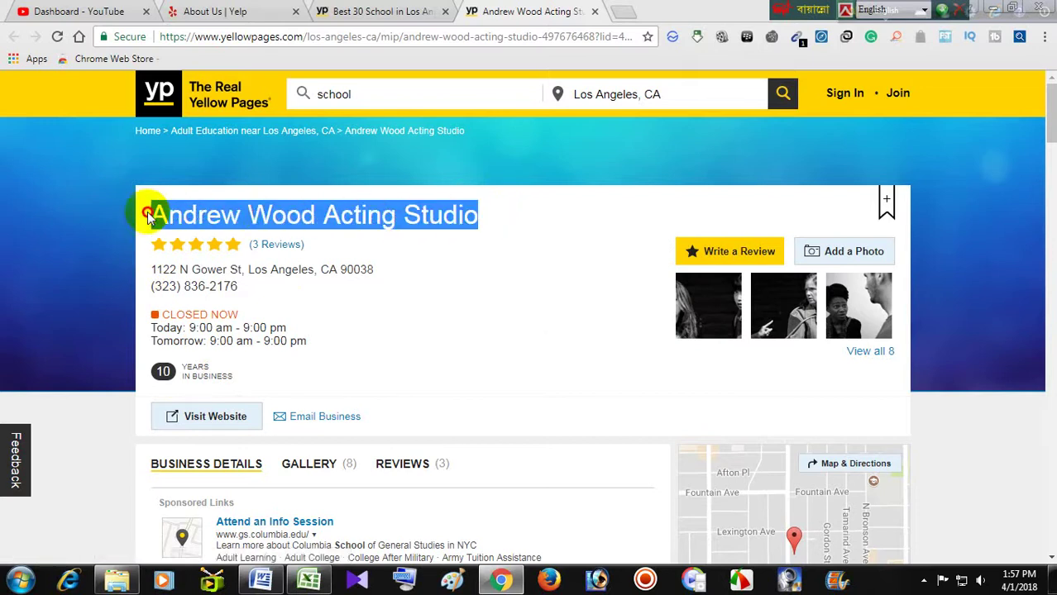
{"action": "right_click", "coordinate": [274, 210]}
{"action": "left_click", "coordinate": [285, 220]}
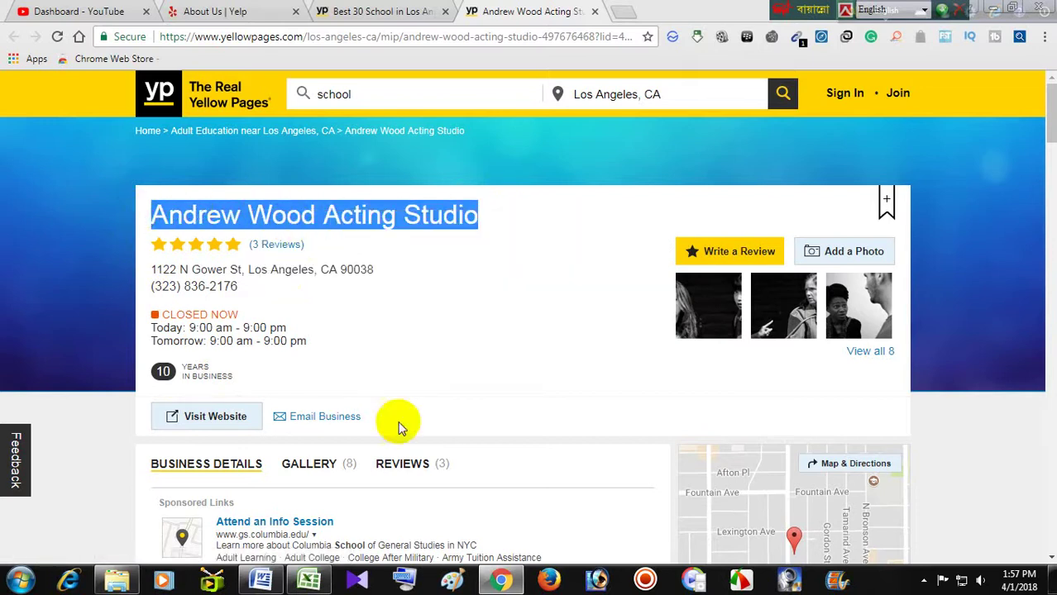
{"action": "left_click", "coordinate": [313, 581]}
{"action": "right_click", "coordinate": [47, 213]}
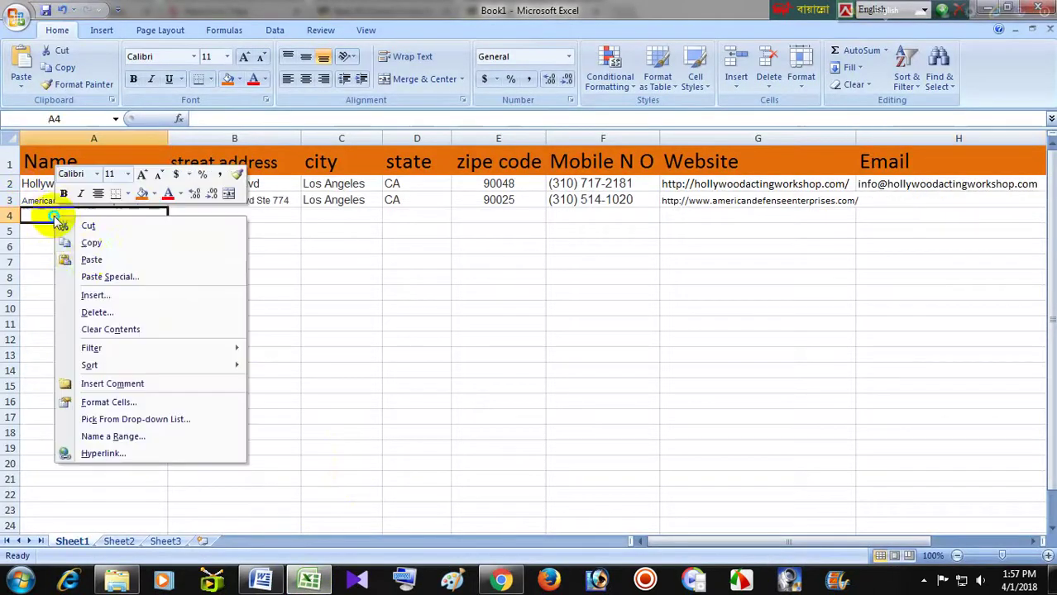
{"action": "left_click", "coordinate": [91, 260]}
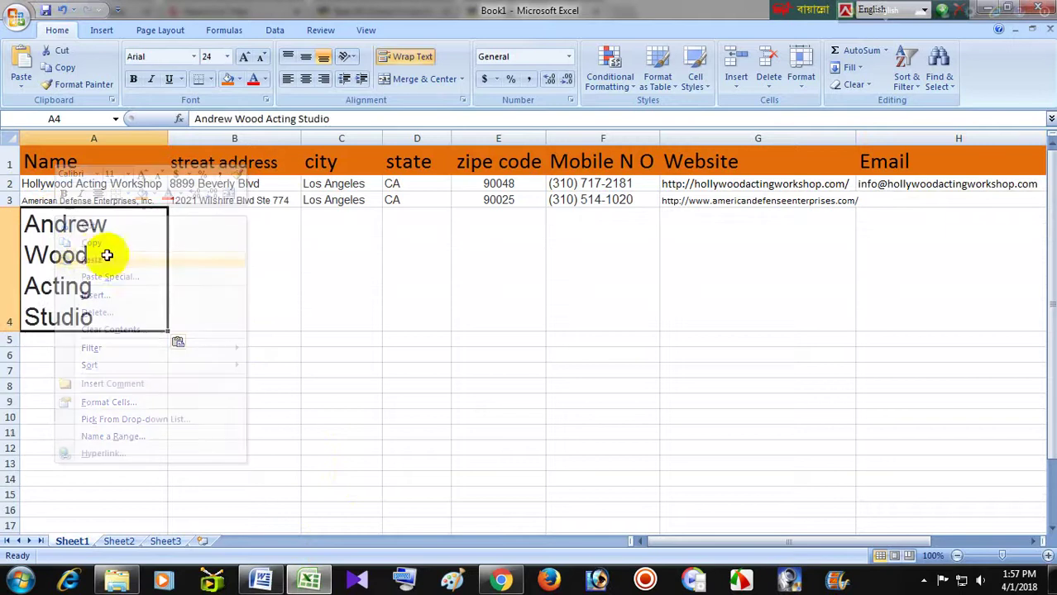
Turn off text wrapping for the business name in cell A4 and reduce its font size to 11.
{"action": "left_click", "coordinate": [410, 56]}
{"action": "left_click", "coordinate": [260, 57]}
{"action": "left_click", "coordinate": [259, 57]}
{"action": "left_click", "coordinate": [260, 57]}
{"action": "left_click", "coordinate": [260, 57]}
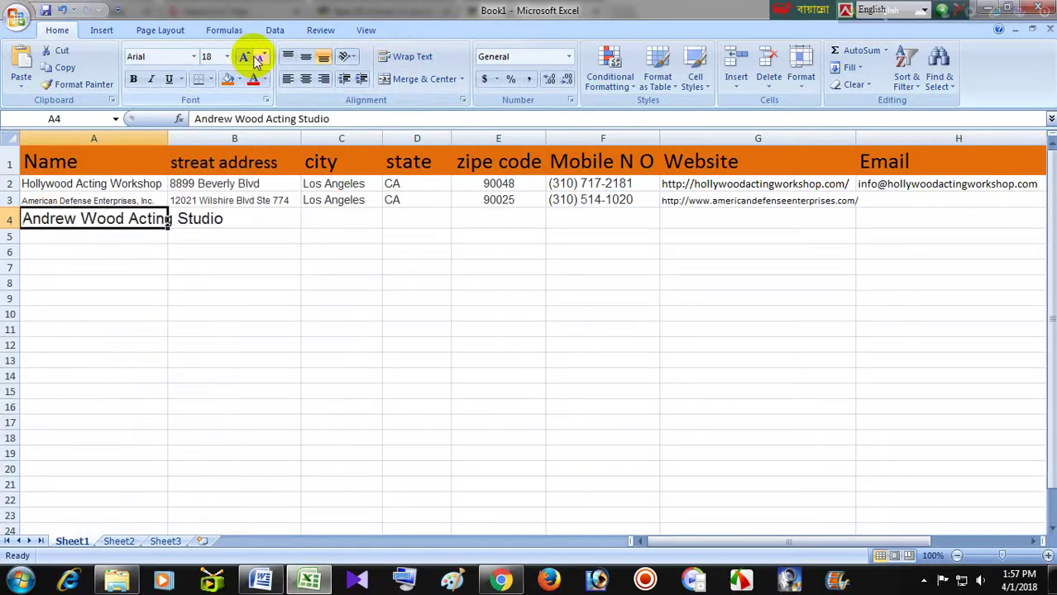
{"action": "left_click", "coordinate": [259, 58]}
{"action": "left_click", "coordinate": [260, 57]}
{"action": "left_click", "coordinate": [260, 57]}
Copy only the street address from the Andrew Wood Acting Studio listing into cell B4 of the Excel sheet.
{"action": "left_click", "coordinate": [239, 217]}
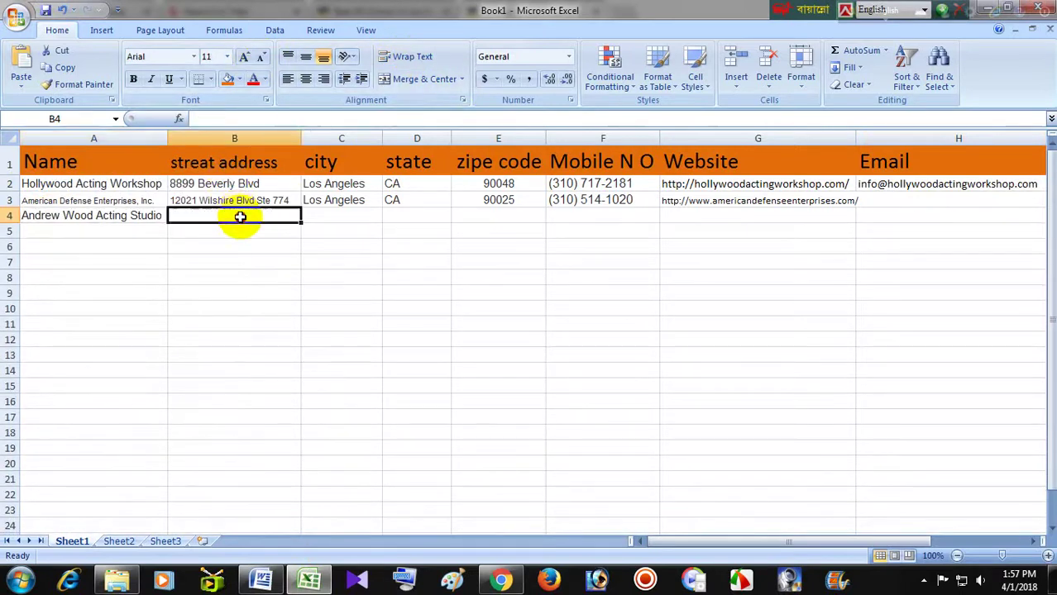
{"action": "left_click", "coordinate": [500, 579]}
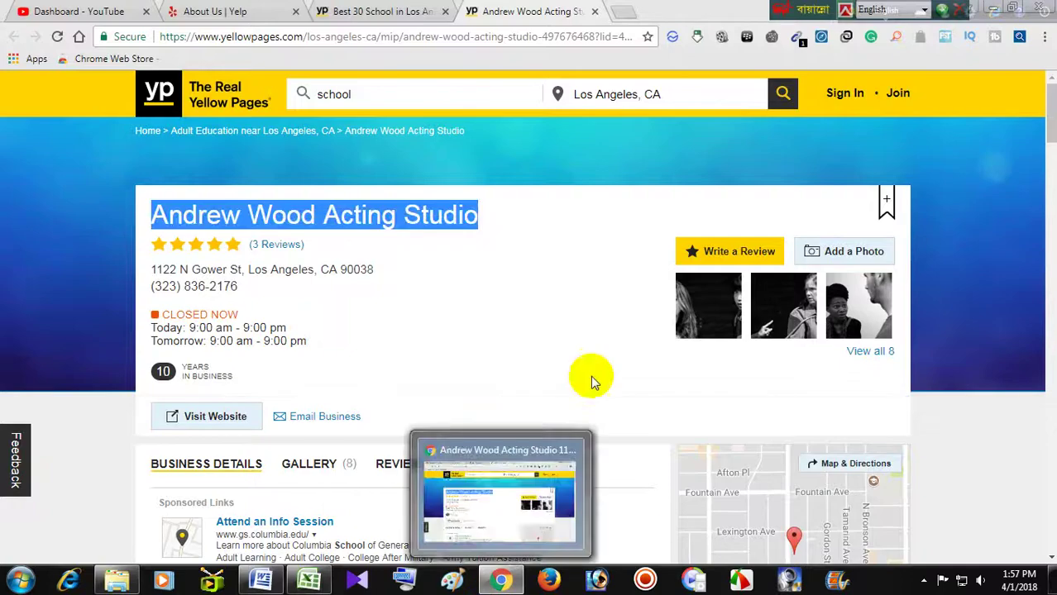
{"action": "left_click", "coordinate": [387, 332]}
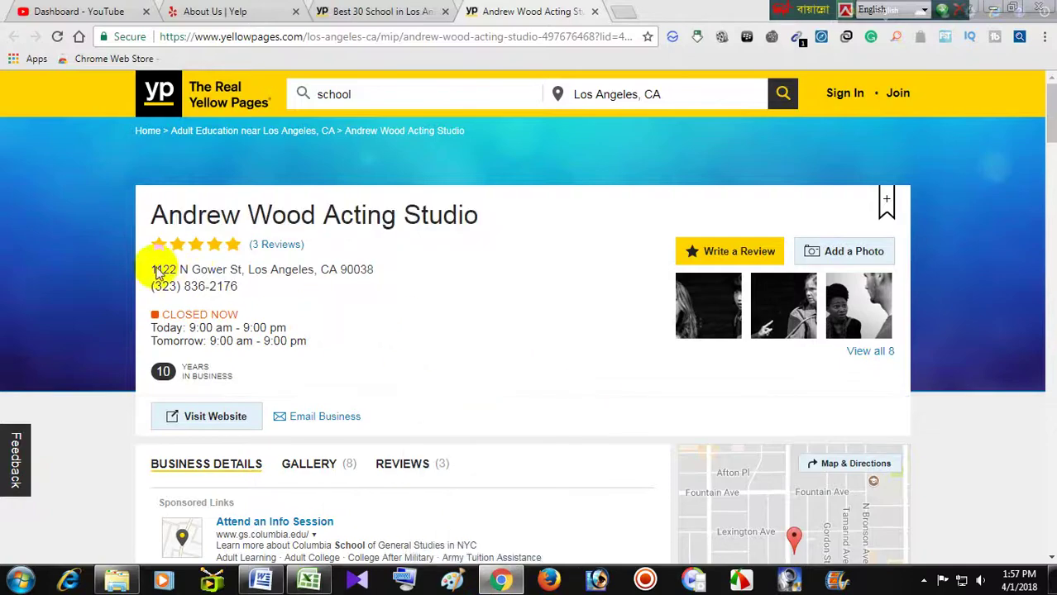
{"action": "left_click_drag", "start_coordinate": [165, 276], "coordinate": [234, 278]}
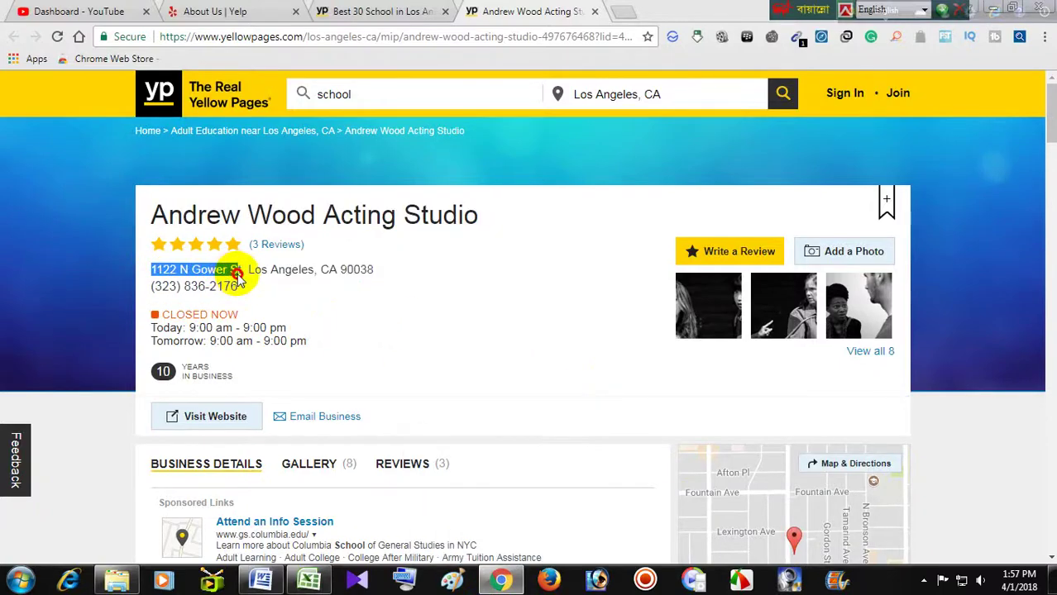
{"action": "right_click", "coordinate": [242, 276]}
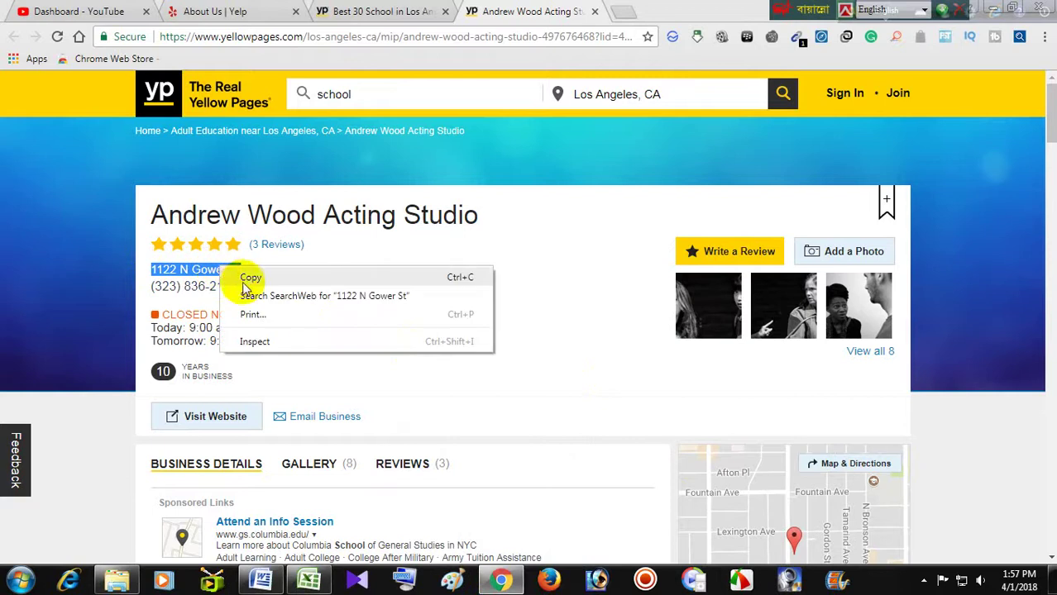
{"action": "left_click", "coordinate": [248, 280]}
{"action": "key", "text": "alt+Tab"}
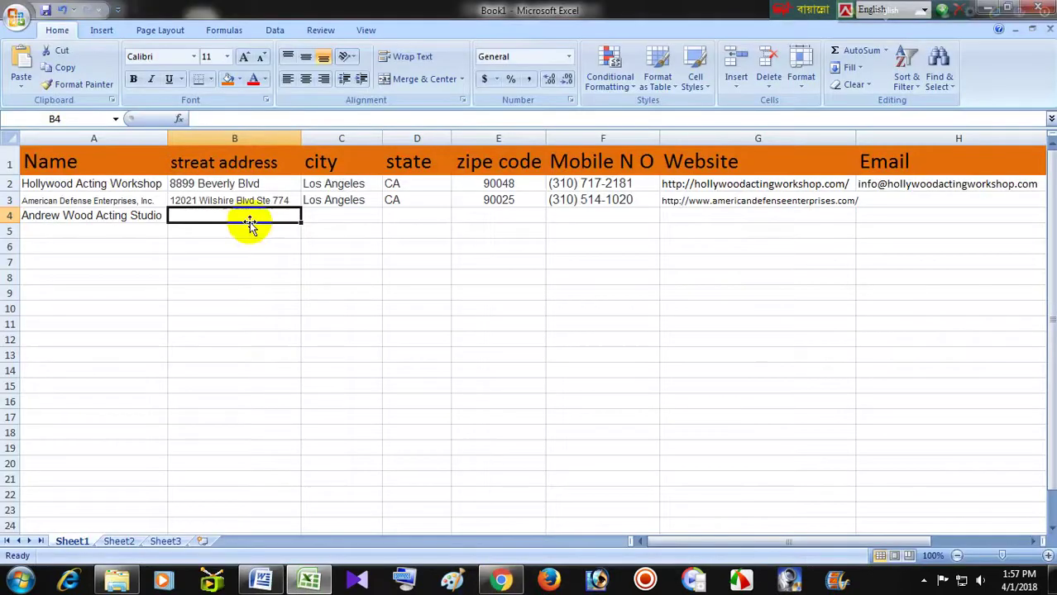
{"action": "right_click", "coordinate": [249, 216]}
{"action": "left_click", "coordinate": [283, 259]}
Copy the city name from the Andrew Wood Acting Studio listing's address into cell C4 of the Excel sheet.
{"action": "left_click", "coordinate": [317, 219]}
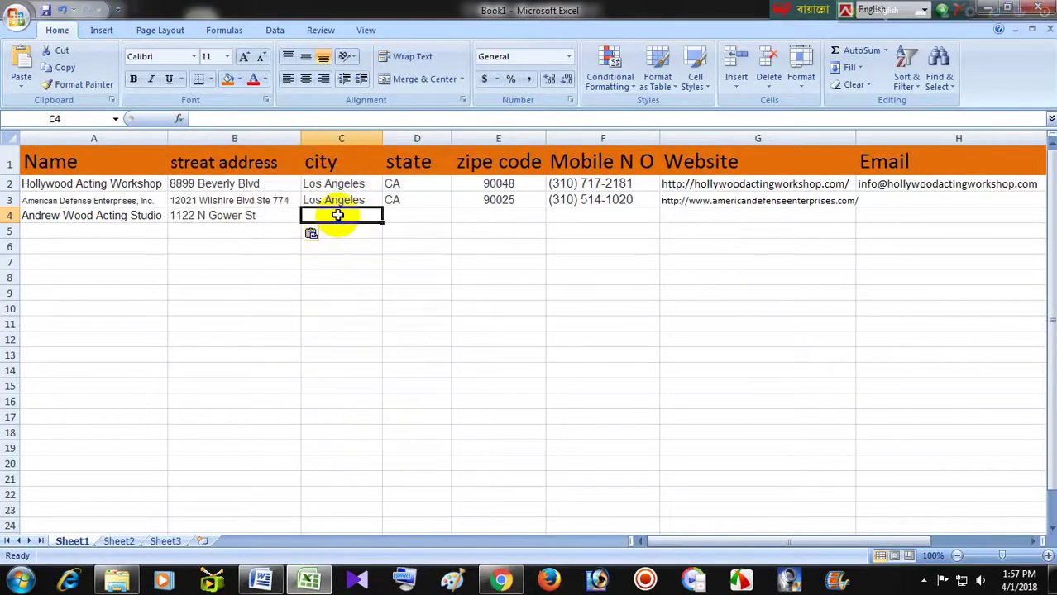
{"action": "left_click", "coordinate": [488, 577]}
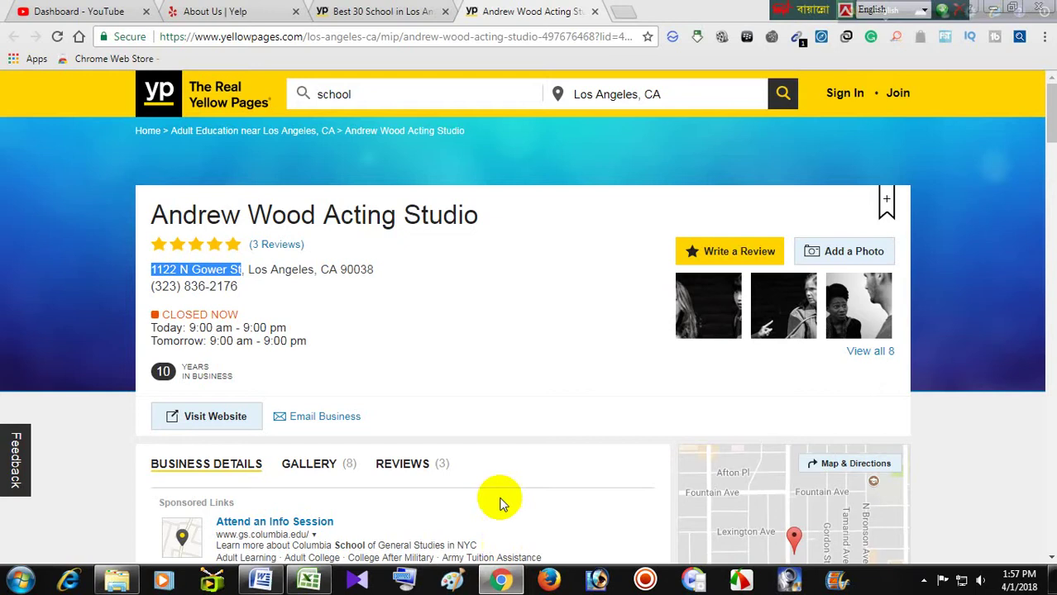
{"action": "left_click", "coordinate": [258, 287]}
{"action": "left_click_drag", "start_coordinate": [248, 276], "coordinate": [312, 278]}
{"action": "right_click", "coordinate": [293, 273]}
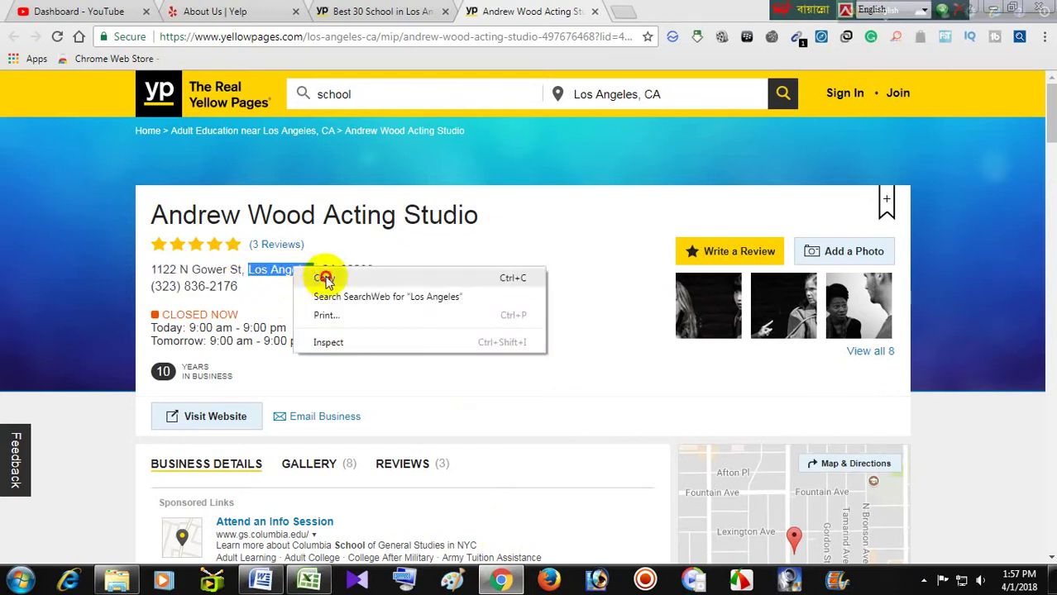
{"action": "left_click", "coordinate": [324, 278]}
{"action": "left_click", "coordinate": [500, 579]}
{"action": "right_click", "coordinate": [331, 218]}
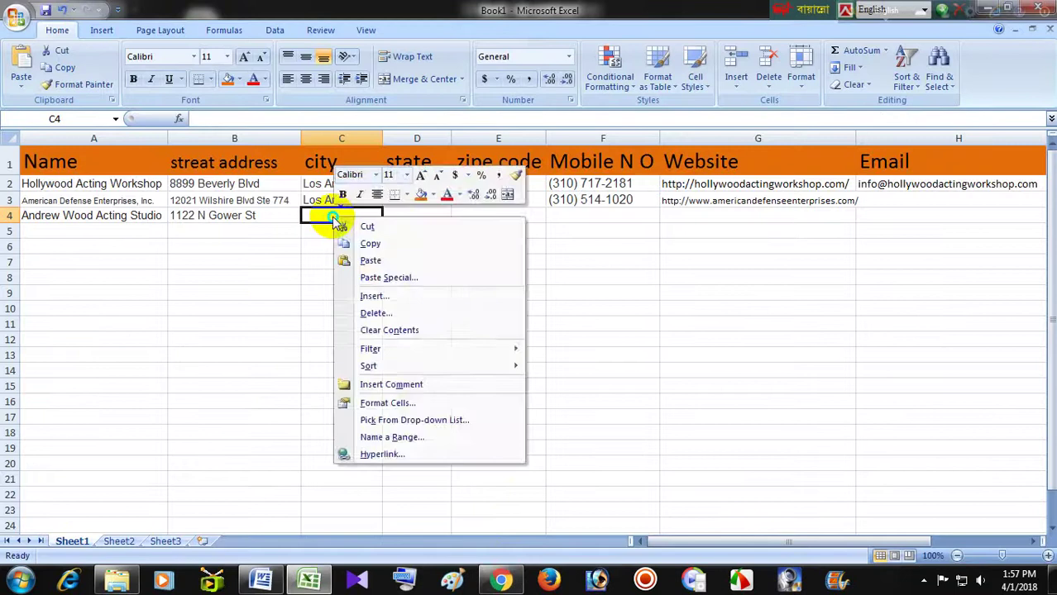
{"action": "left_click", "coordinate": [396, 254]}
Copy the state abbreviation from the Andrew Wood Acting Studio listing's address into cell D4 of the Excel sheet.
{"action": "left_click", "coordinate": [408, 219]}
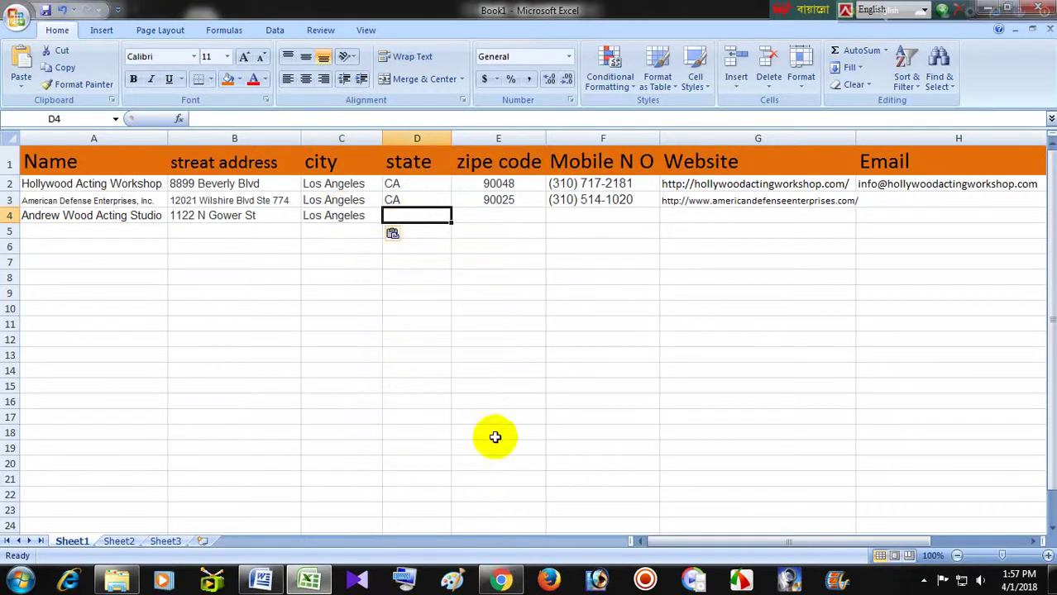
{"action": "left_click", "coordinate": [501, 579]}
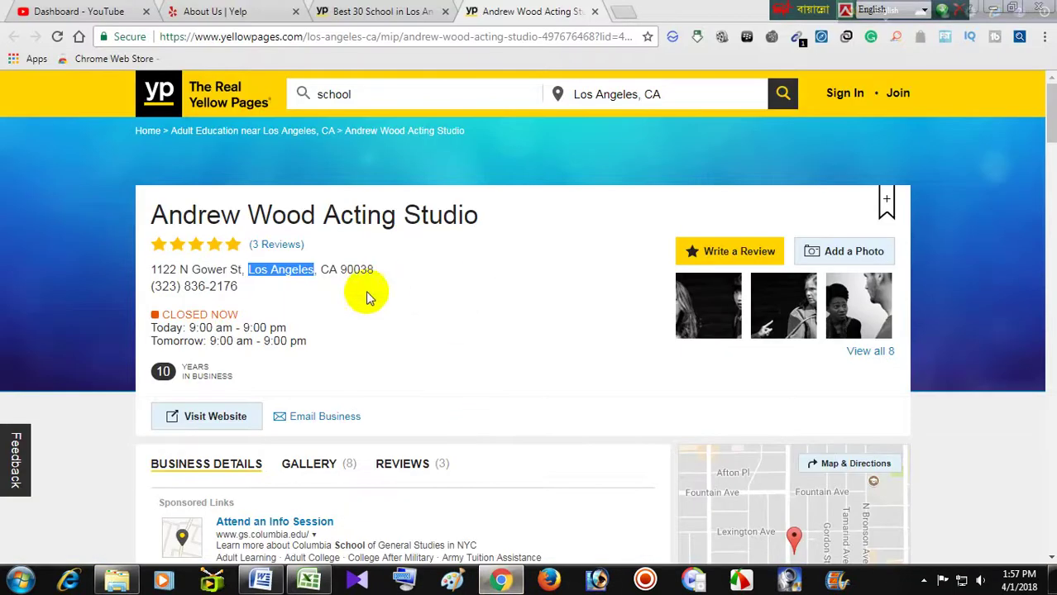
{"action": "left_click", "coordinate": [335, 284]}
{"action": "right_click", "coordinate": [329, 273]}
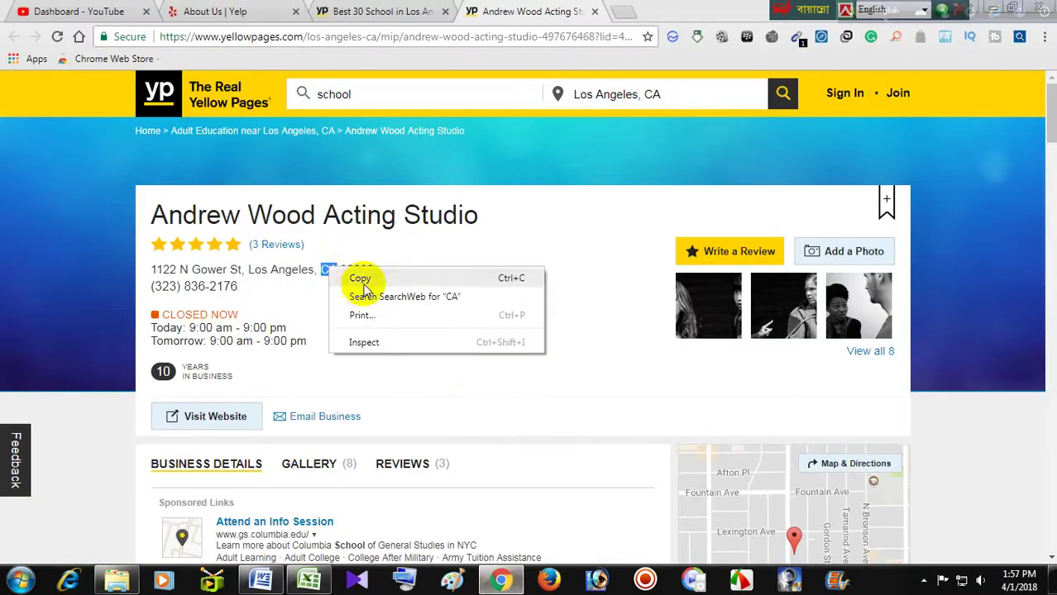
{"action": "left_click", "coordinate": [355, 279]}
{"action": "left_click", "coordinate": [499, 581]}
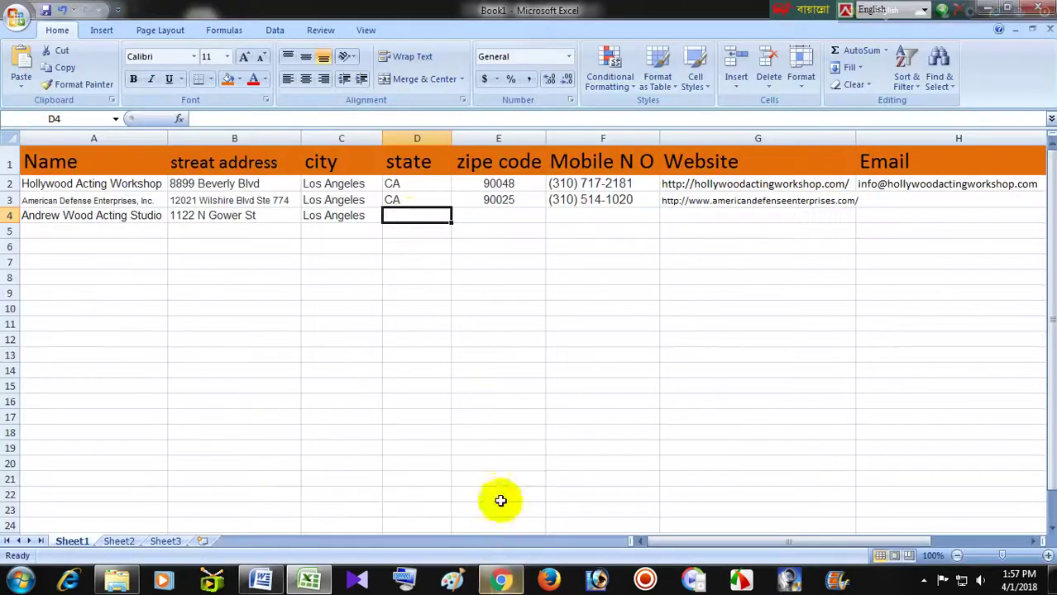
{"action": "right_click", "coordinate": [409, 217]}
{"action": "left_click", "coordinate": [431, 261]}
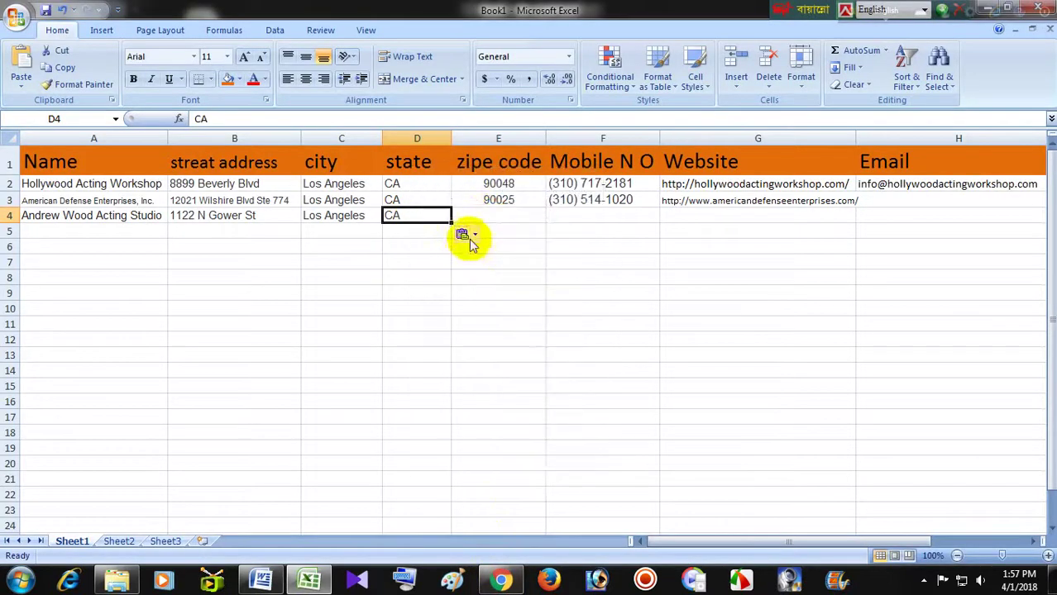
Copy the zip code from the Andrew Wood Acting Studio listing's address into cell E4 of the Excel sheet.
{"action": "left_click", "coordinate": [484, 216]}
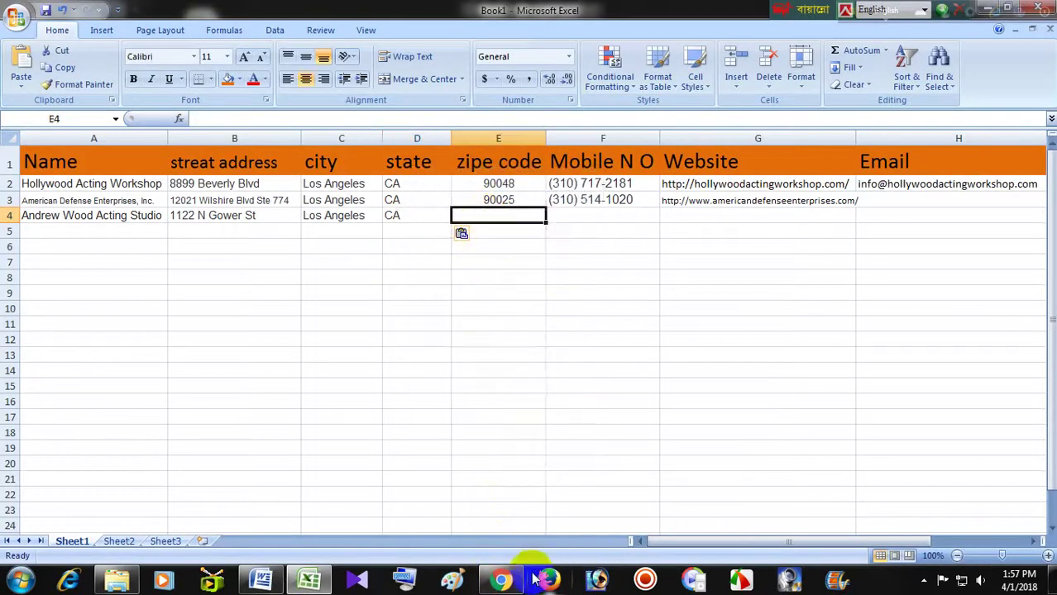
{"action": "left_click", "coordinate": [499, 582]}
{"action": "left_click", "coordinate": [379, 296]}
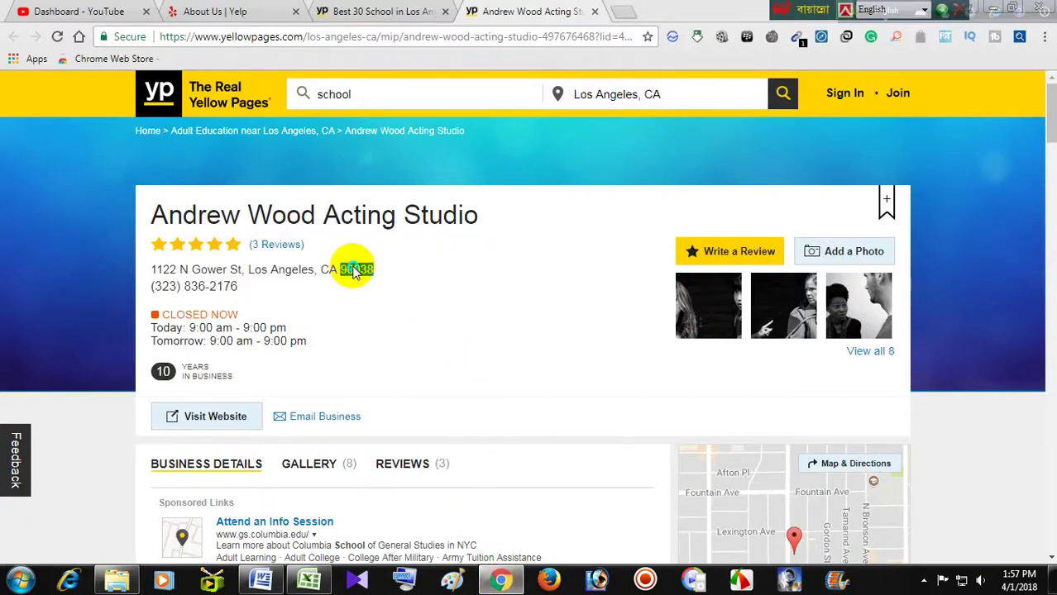
{"action": "right_click", "coordinate": [354, 273]}
{"action": "left_click", "coordinate": [382, 276]}
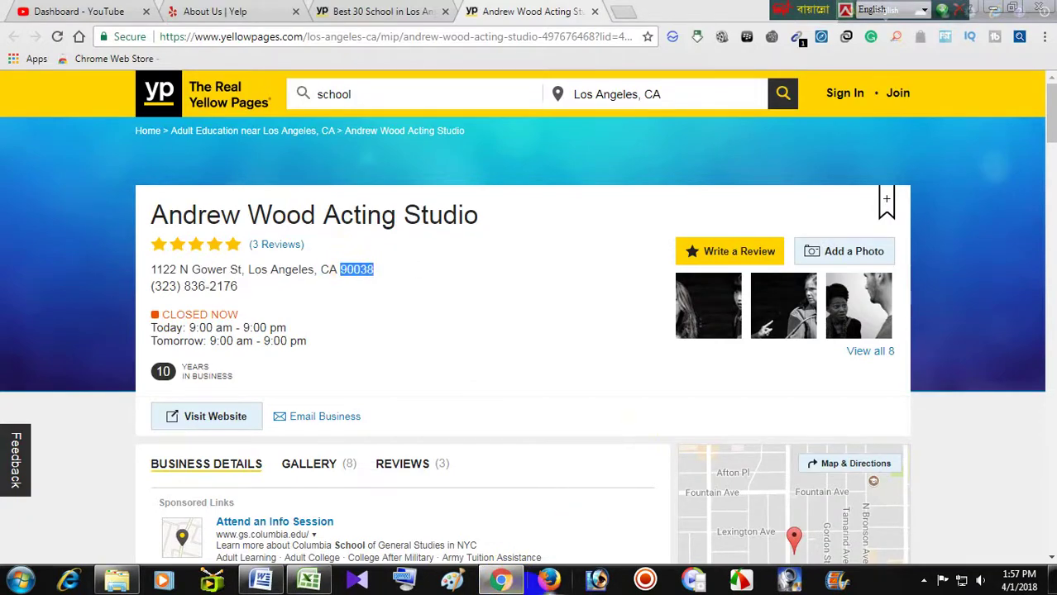
{"action": "left_click", "coordinate": [494, 582]}
{"action": "right_click", "coordinate": [517, 213]}
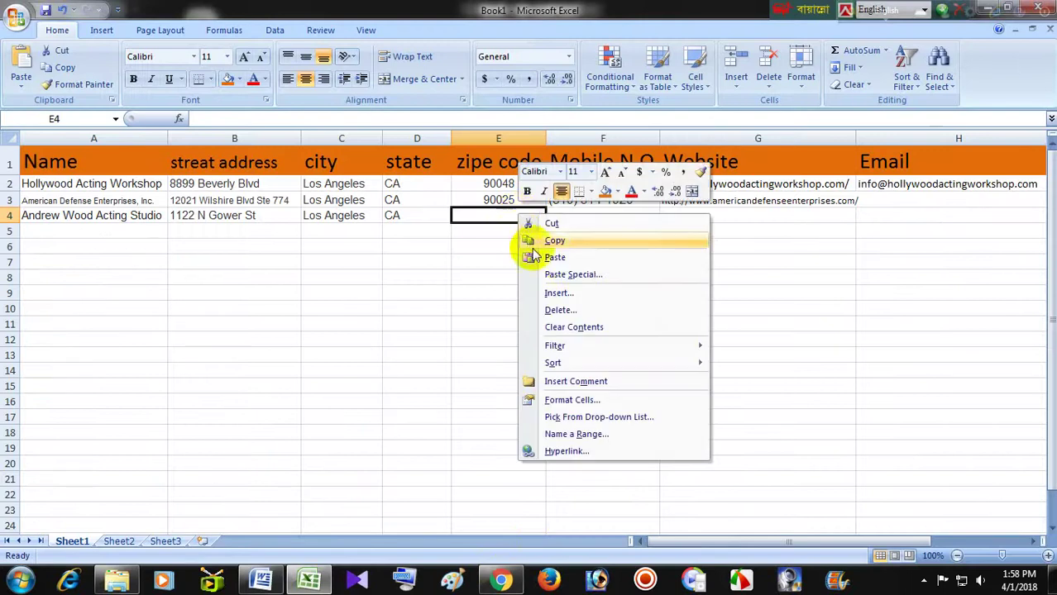
{"action": "left_click", "coordinate": [547, 257]}
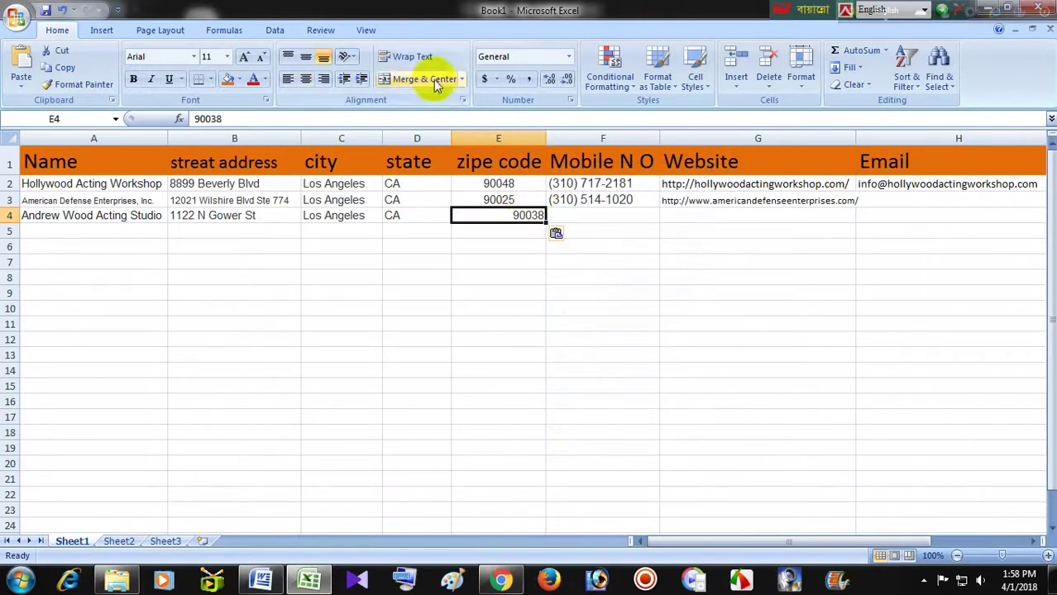
Center the zip code in cell E4 and copy the phone number from the Andrew Wood Acting Studio listing into cell F4 of the Excel sheet.
{"action": "left_click", "coordinate": [583, 263]}
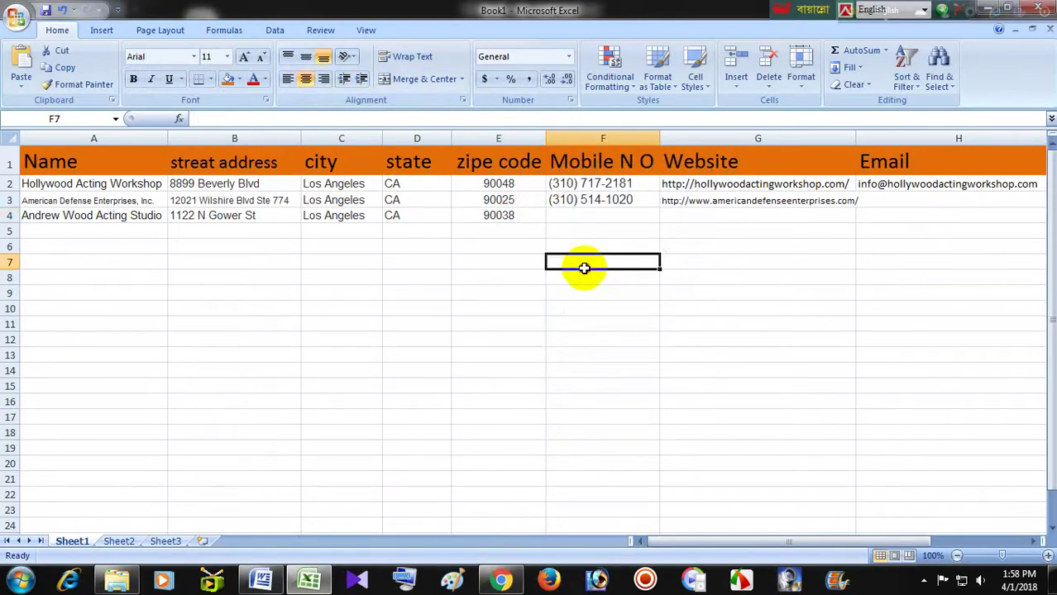
{"action": "left_click", "coordinate": [583, 217]}
{"action": "left_click", "coordinate": [506, 582]}
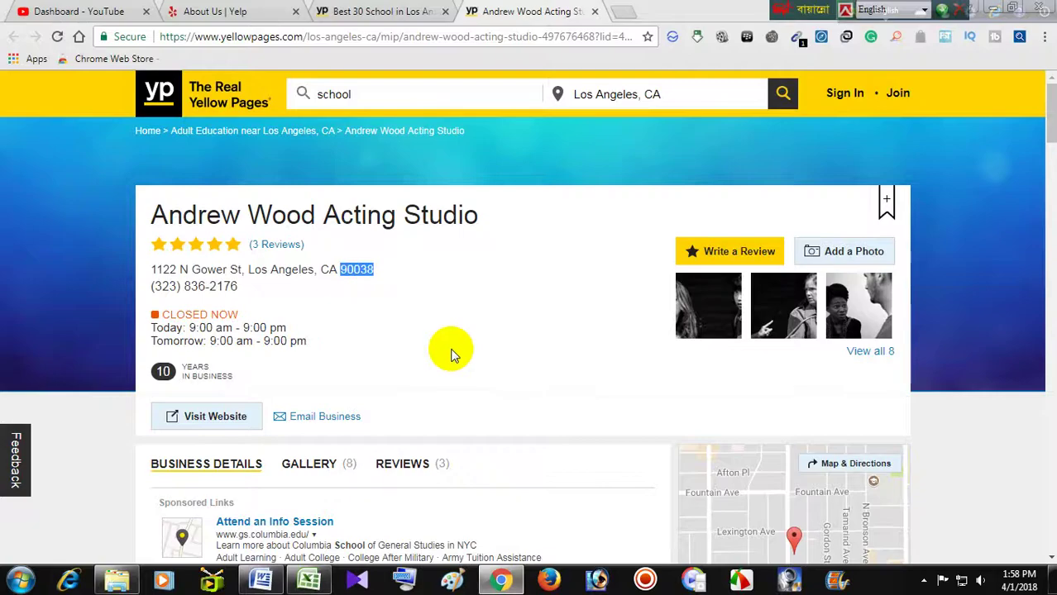
{"action": "left_click_drag", "start_coordinate": [193, 287], "coordinate": [159, 288]}
{"action": "right_click", "coordinate": [217, 290]}
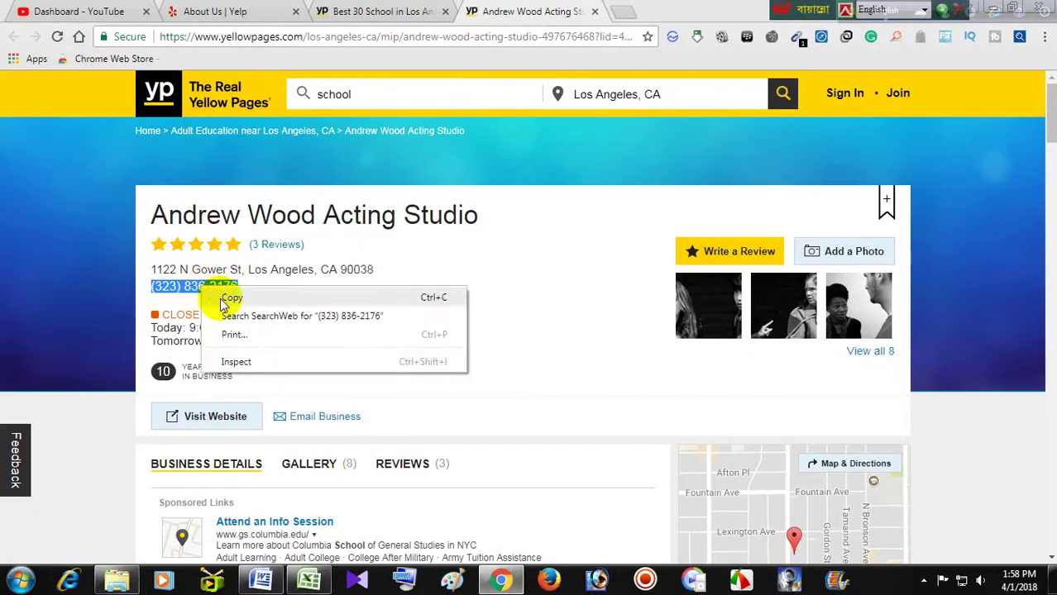
{"action": "left_click", "coordinate": [248, 297]}
{"action": "left_click", "coordinate": [500, 579]}
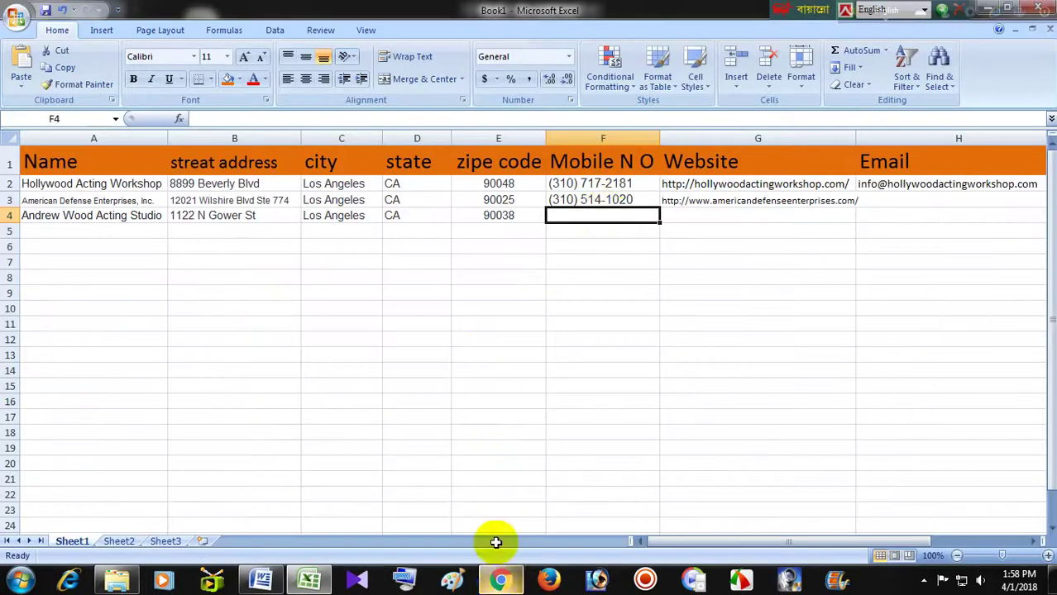
{"action": "right_click", "coordinate": [604, 215]}
{"action": "left_click", "coordinate": [642, 253]}
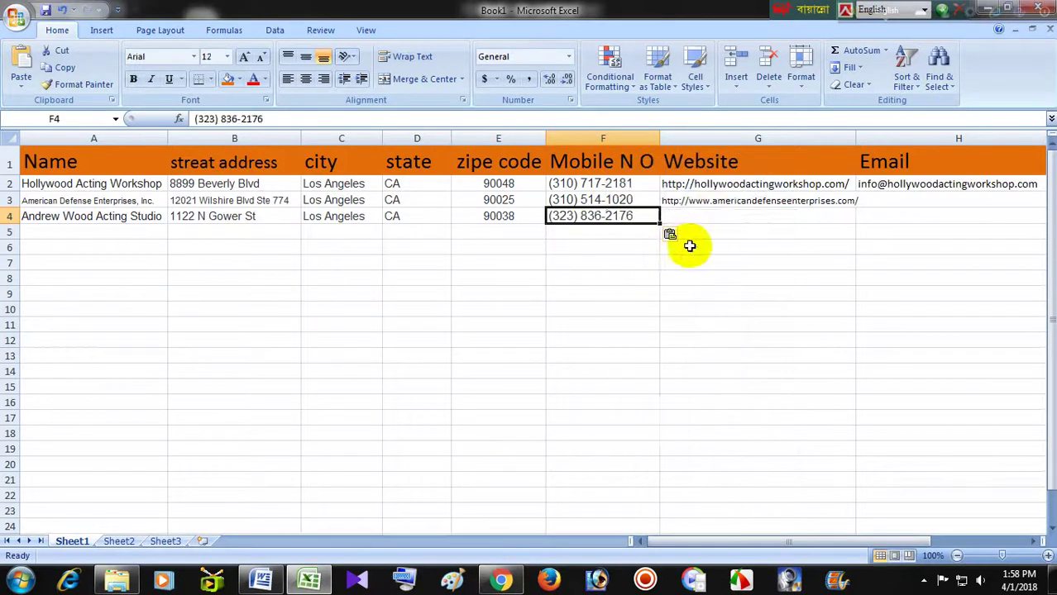
Copy the website link address from the Andrew Wood Acting Studio listing into cell G4 of the Excel sheet.
{"action": "left_click", "coordinate": [708, 214]}
{"action": "left_click", "coordinate": [500, 579]}
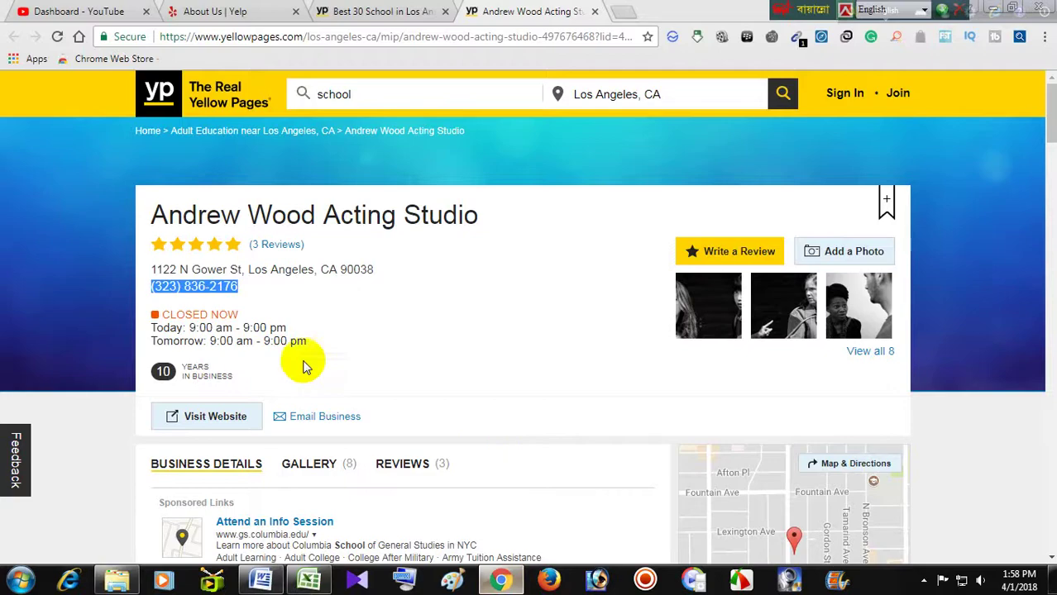
{"action": "right_click", "coordinate": [228, 424]}
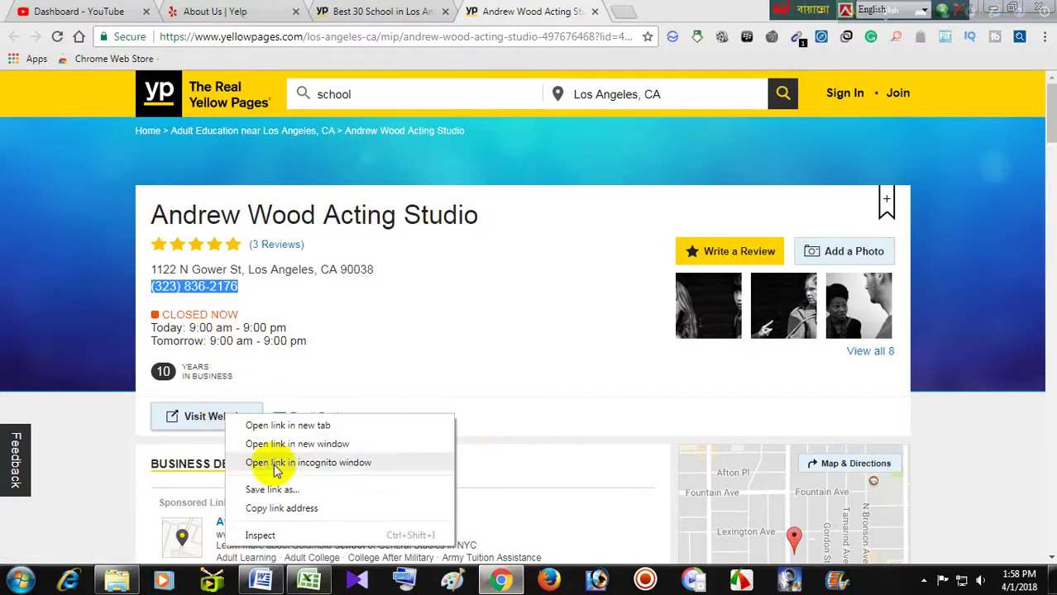
{"action": "left_click", "coordinate": [258, 510]}
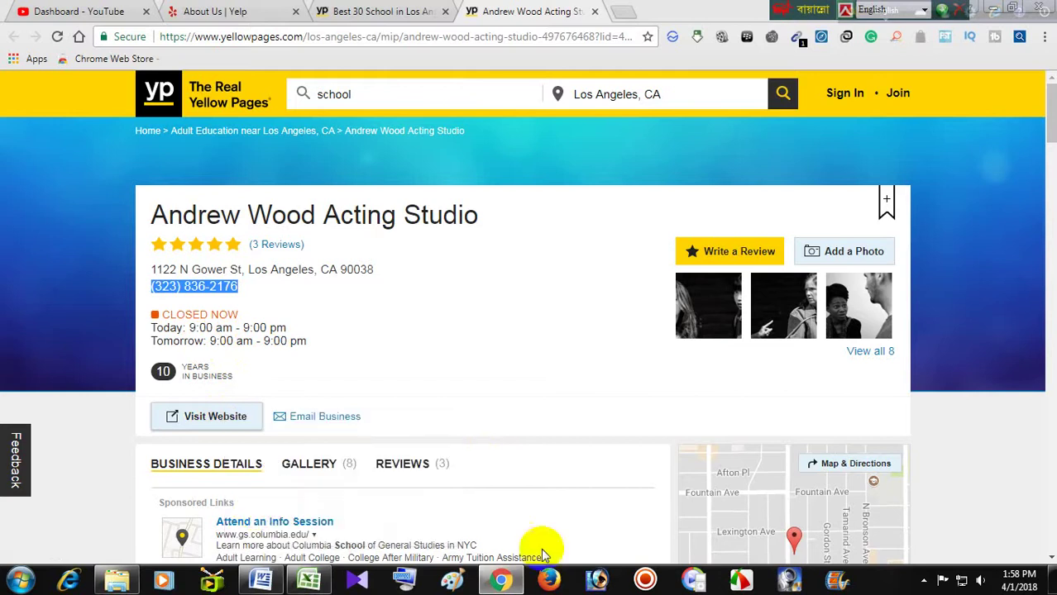
{"action": "left_click", "coordinate": [511, 583]}
{"action": "right_click", "coordinate": [701, 216]}
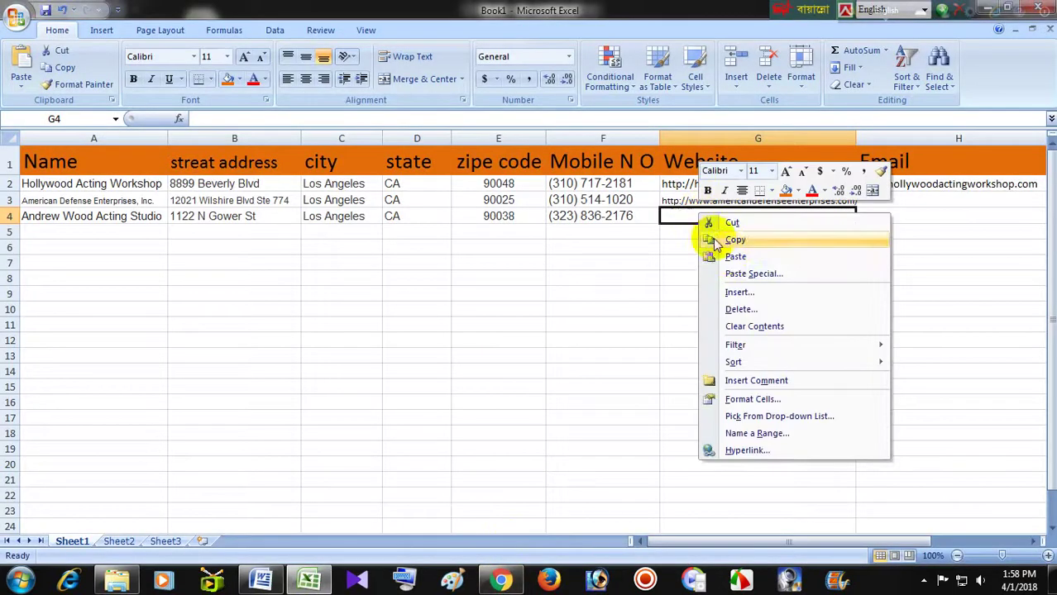
{"action": "left_click", "coordinate": [733, 257]}
Copy the business e-mail address from the Andrew Wood Acting Studio listing into cell H4 of the Excel sheet.
{"action": "left_click", "coordinate": [886, 215]}
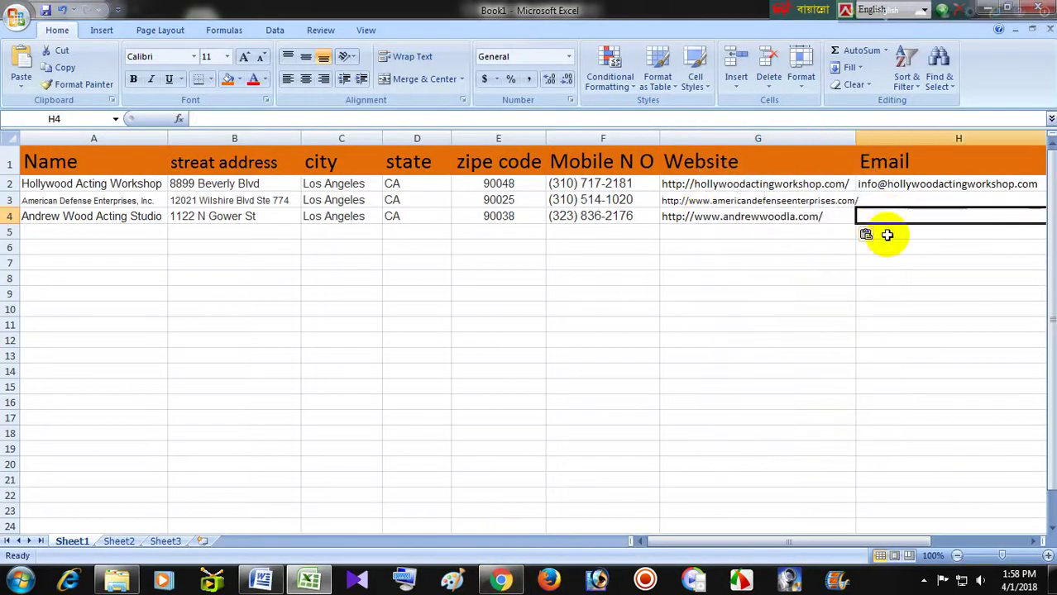
{"action": "left_click", "coordinate": [501, 581]}
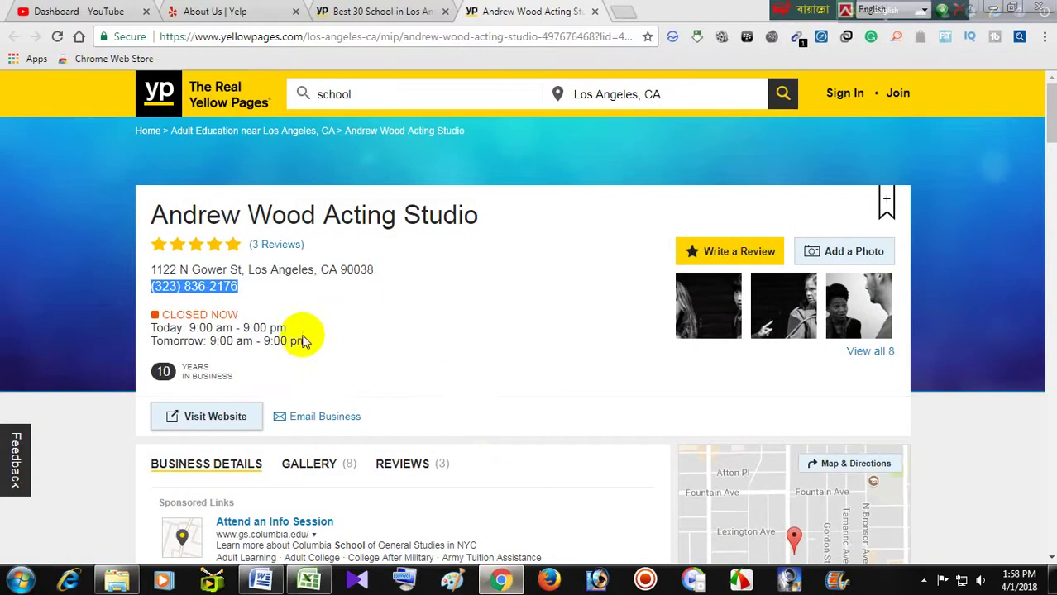
{"action": "right_click", "coordinate": [320, 419]}
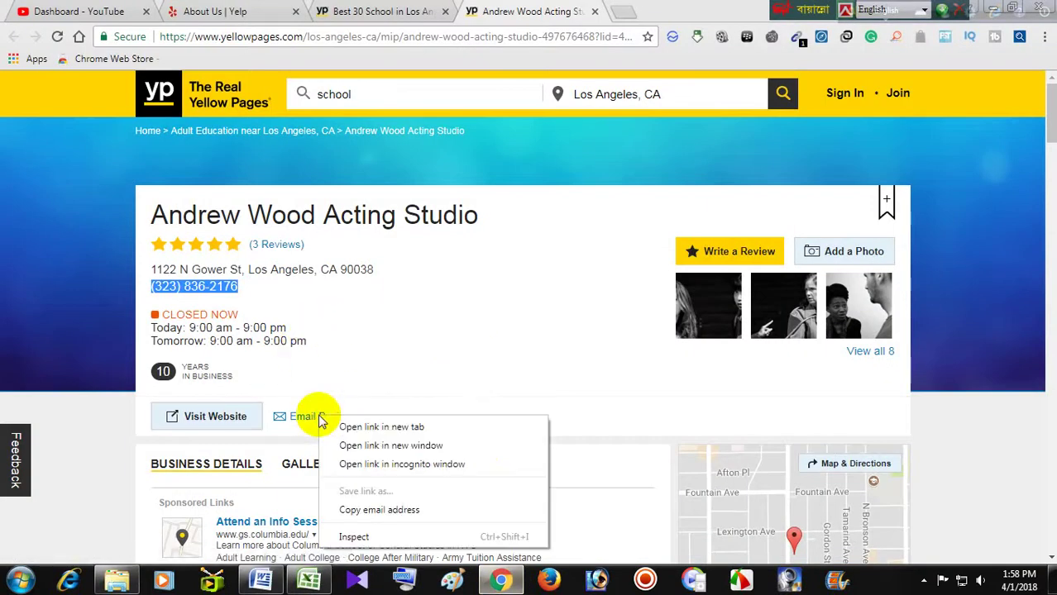
{"action": "left_click", "coordinate": [354, 508]}
{"action": "left_click", "coordinate": [499, 581]}
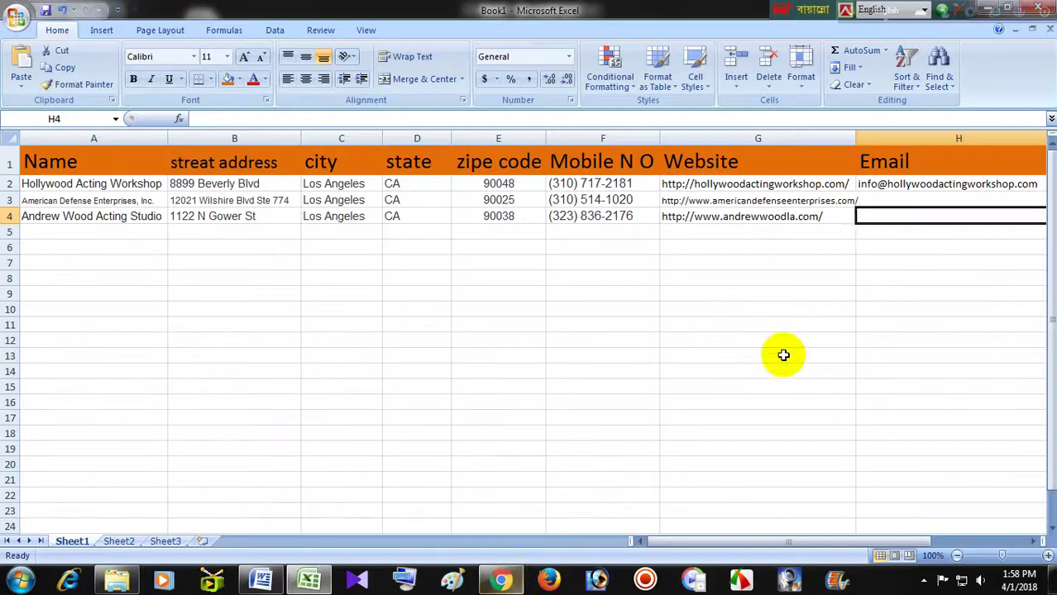
{"action": "right_click", "coordinate": [873, 224]}
{"action": "left_click", "coordinate": [900, 265]}
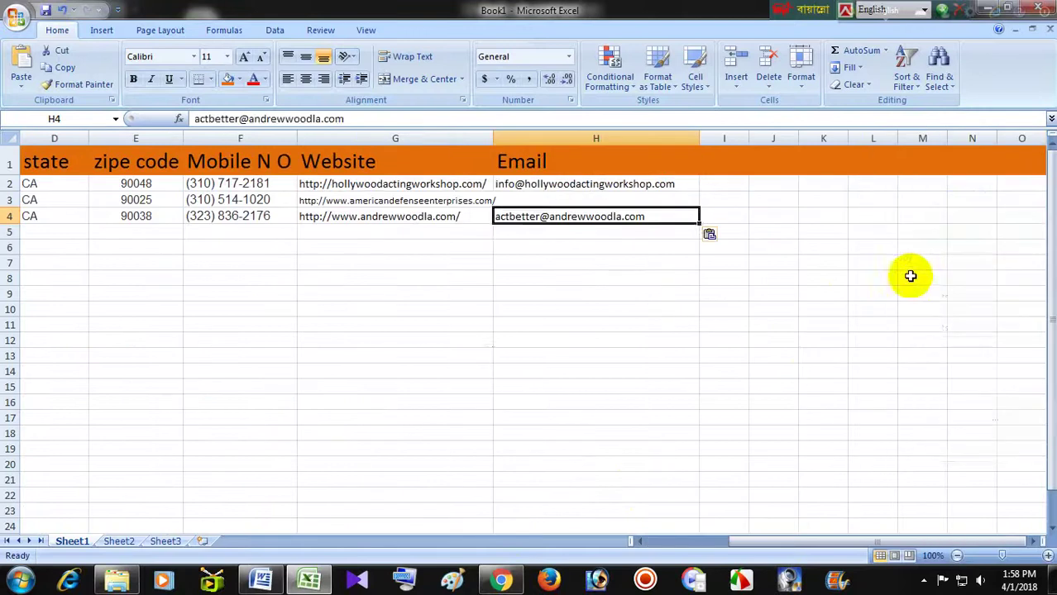
{"action": "left_click", "coordinate": [604, 339]}
{"action": "left_click_drag", "start_coordinate": [107, 417], "coordinate": [37, 372]}
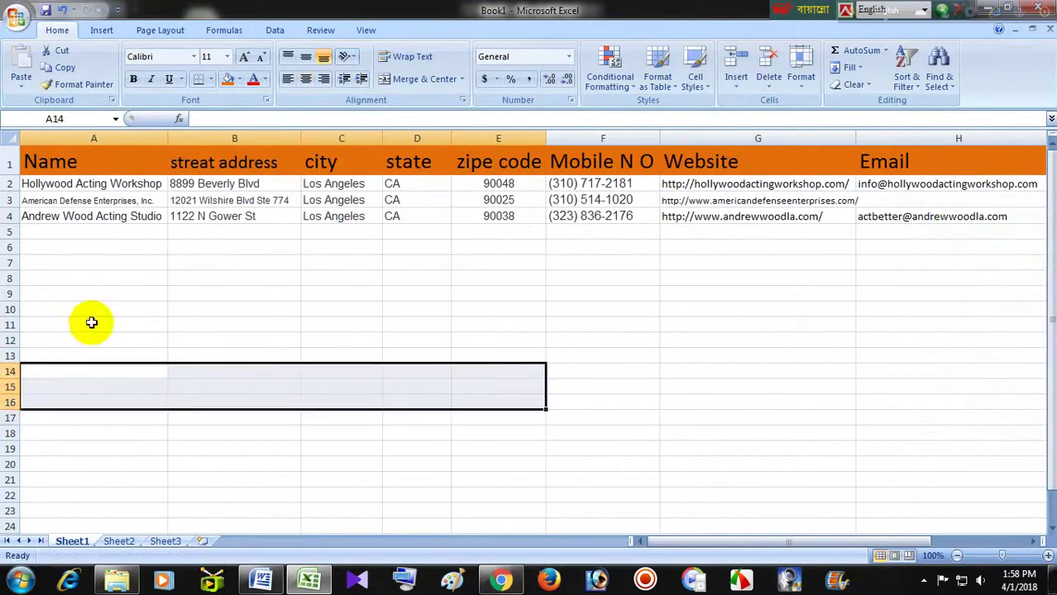
{"action": "left_click", "coordinate": [91, 322]}
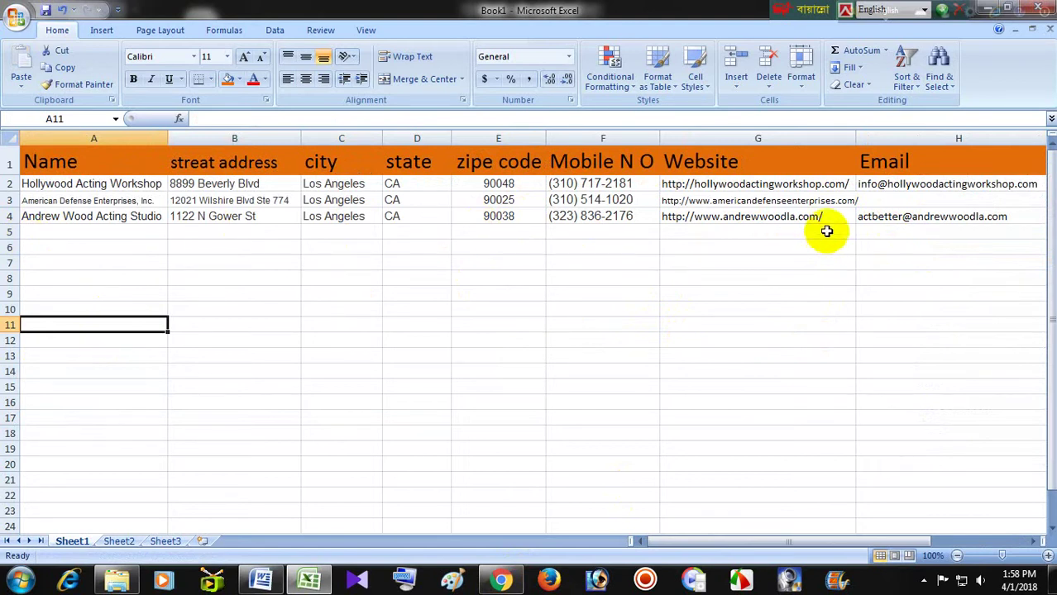
{"action": "left_click", "coordinate": [891, 199]}
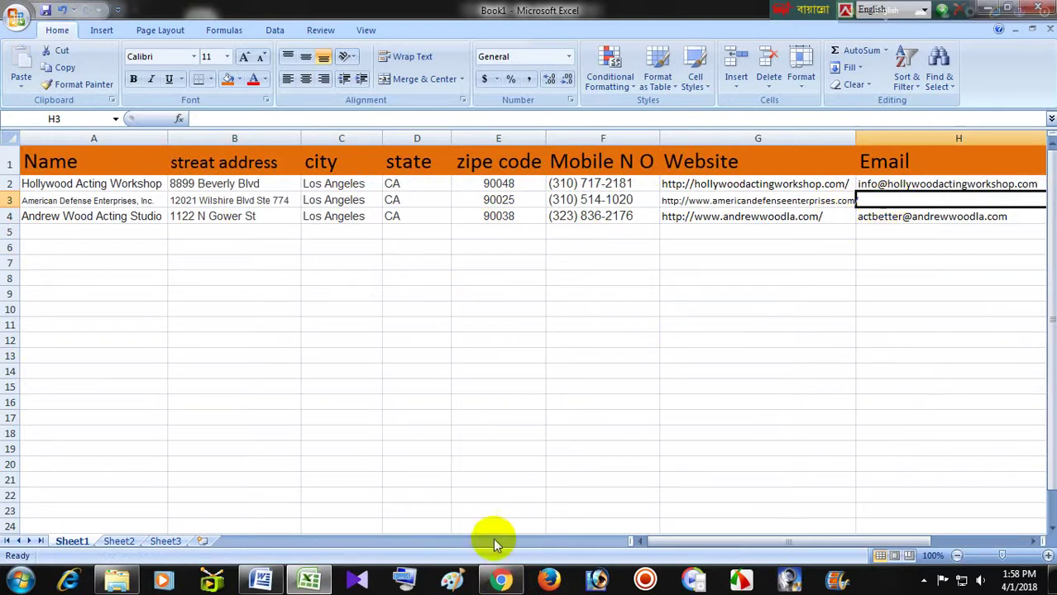
Switch to Chrome and close the Andrew Wood Acting Studio listing.
{"action": "left_click", "coordinate": [504, 581]}
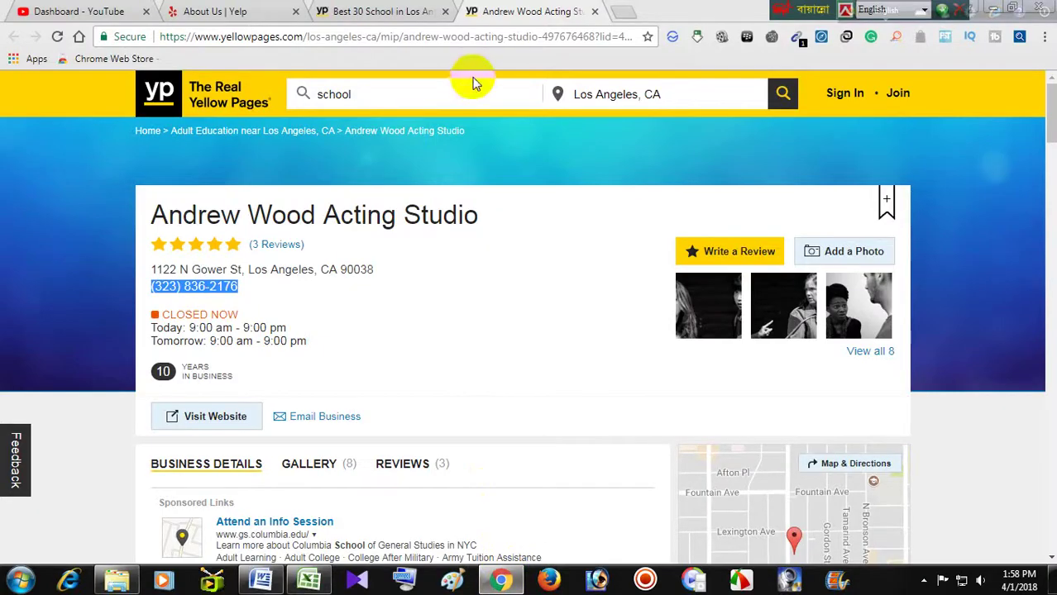
{"action": "left_click", "coordinate": [595, 14]}
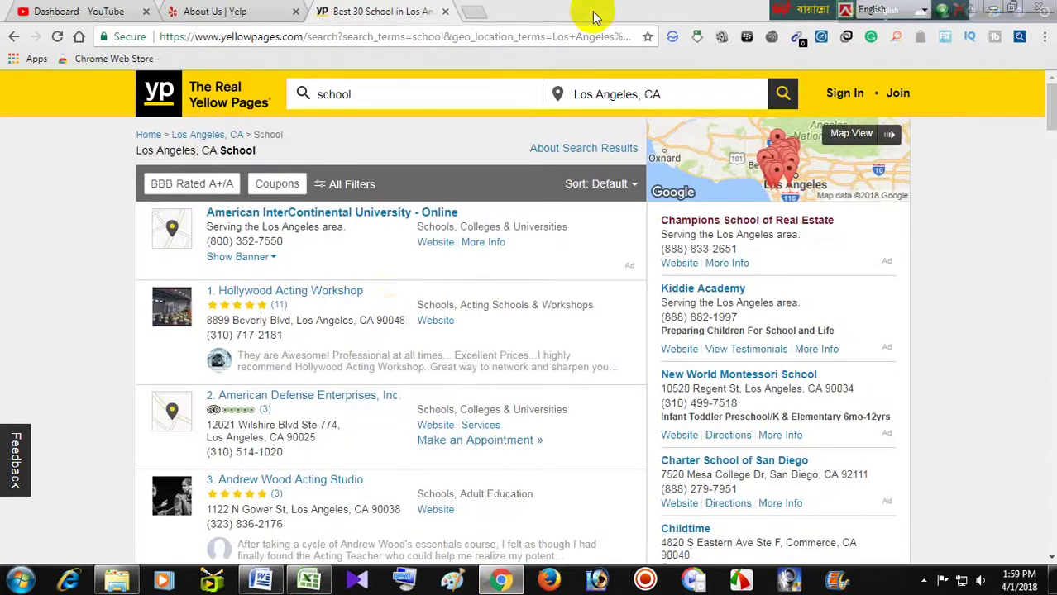
Look through the Yellow Pages search results for schools in Los Angeles, down to the result page numbers and back up.
{"action": "scroll", "coordinate": [351, 343], "scroll_direction": "down", "scroll_amount": 2}
{"action": "scroll", "coordinate": [352, 352], "scroll_direction": "down", "scroll_amount": 2}
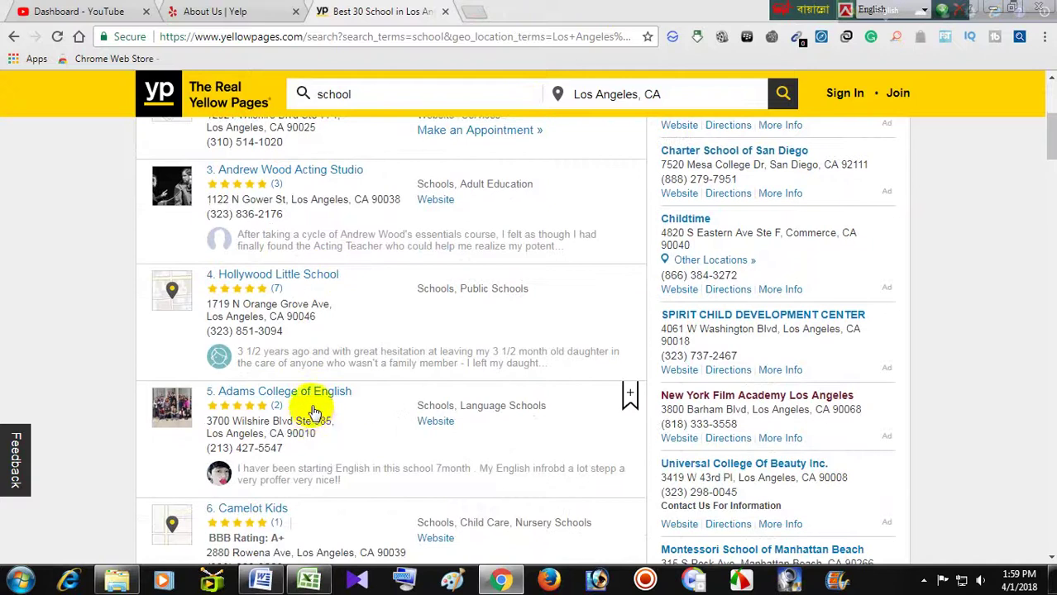
{"action": "scroll", "coordinate": [315, 413], "scroll_direction": "down", "scroll_amount": 2}
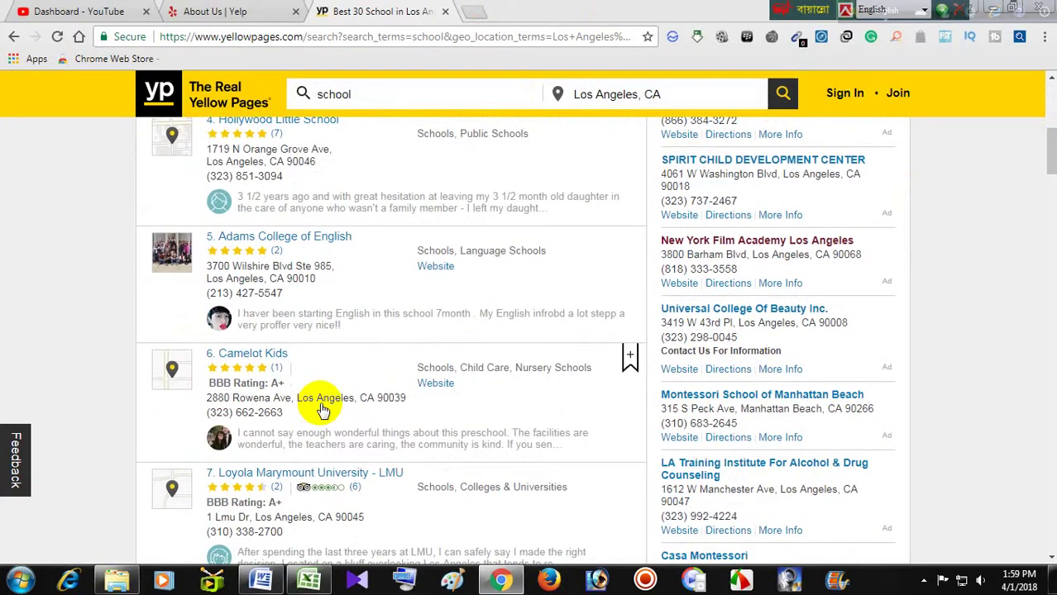
{"action": "scroll", "coordinate": [325, 405], "scroll_direction": "down", "scroll_amount": 7}
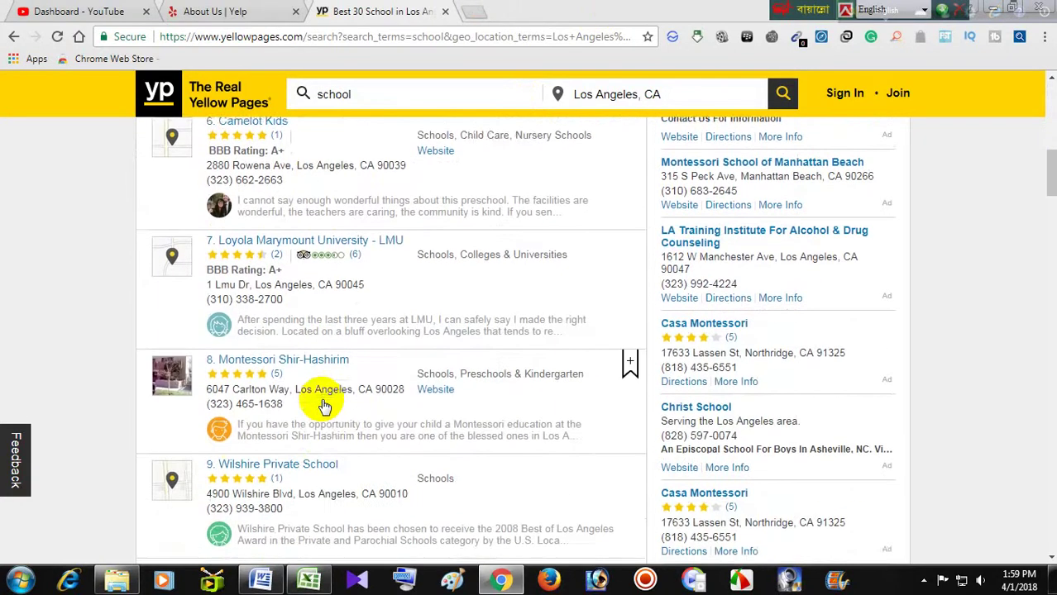
{"action": "scroll", "coordinate": [324, 406], "scroll_direction": "down", "scroll_amount": 3}
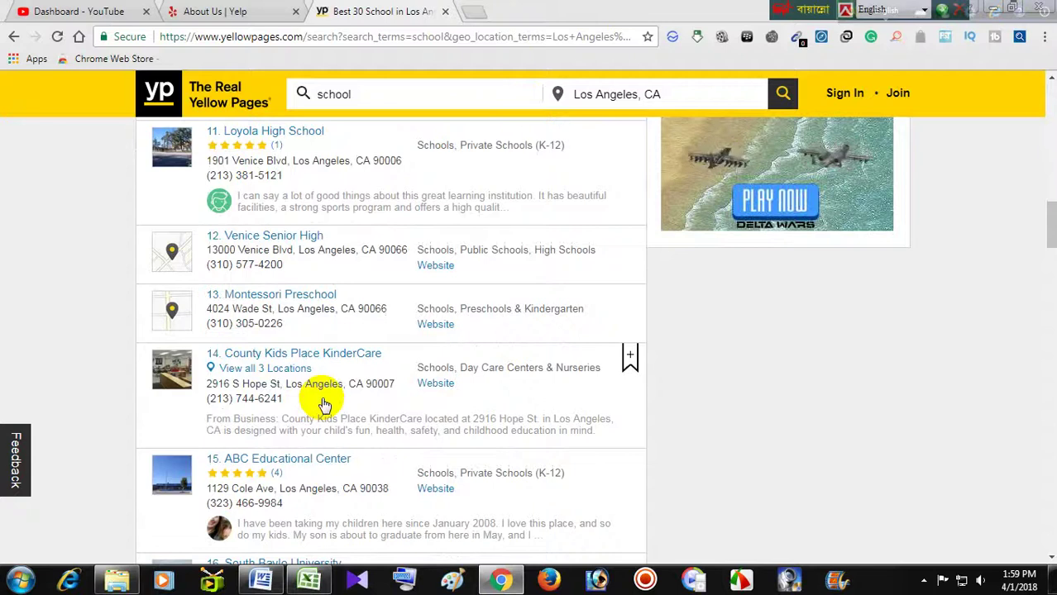
{"action": "scroll", "coordinate": [324, 405], "scroll_direction": "down", "scroll_amount": 4}
{"action": "scroll", "coordinate": [327, 403], "scroll_direction": "down", "scroll_amount": 3}
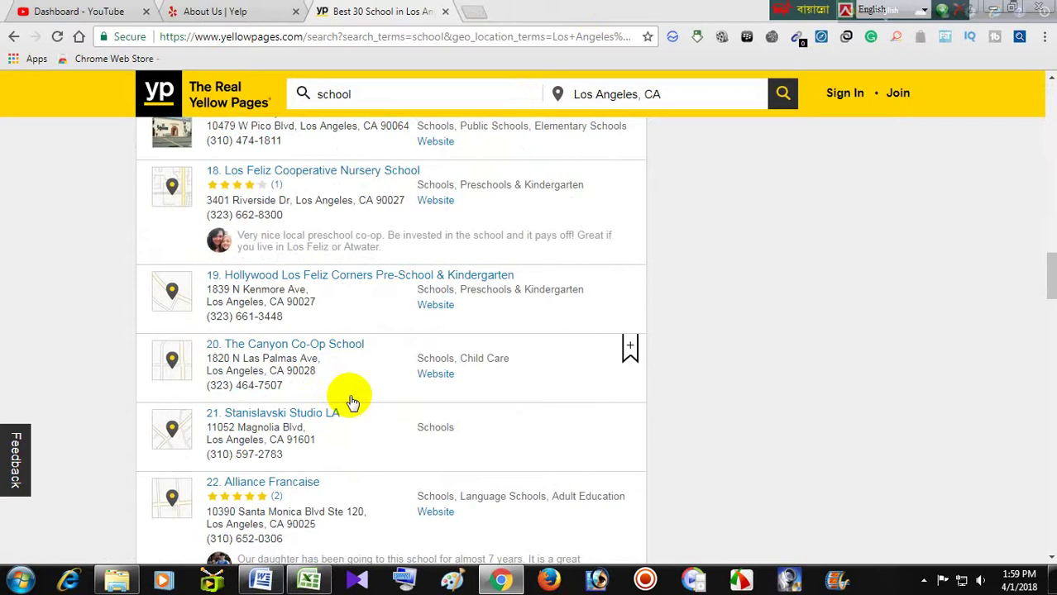
{"action": "scroll", "coordinate": [352, 401], "scroll_direction": "down", "scroll_amount": 6}
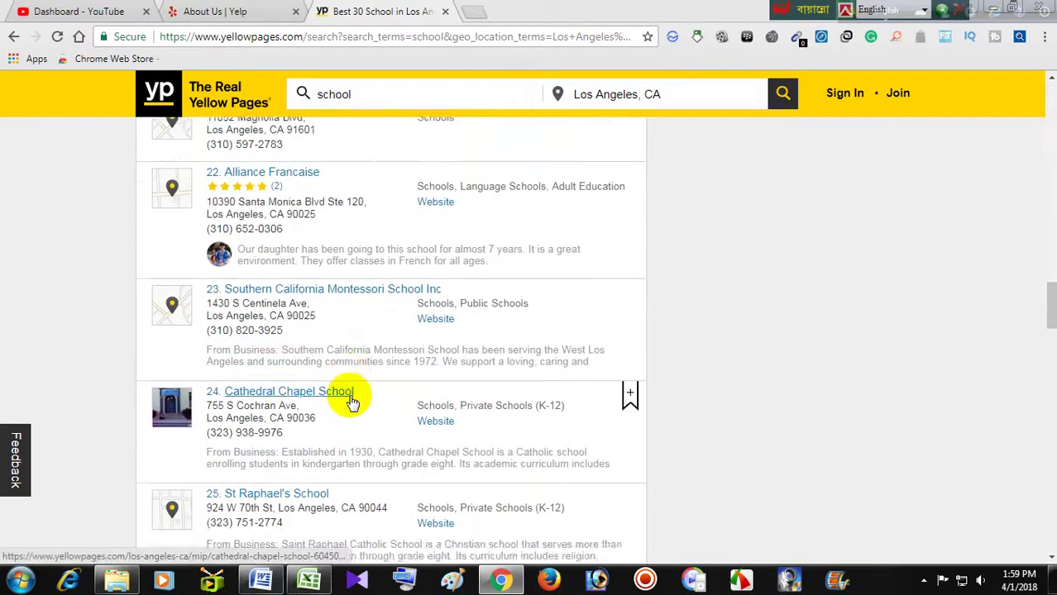
{"action": "scroll", "coordinate": [352, 402], "scroll_direction": "down", "scroll_amount": 1}
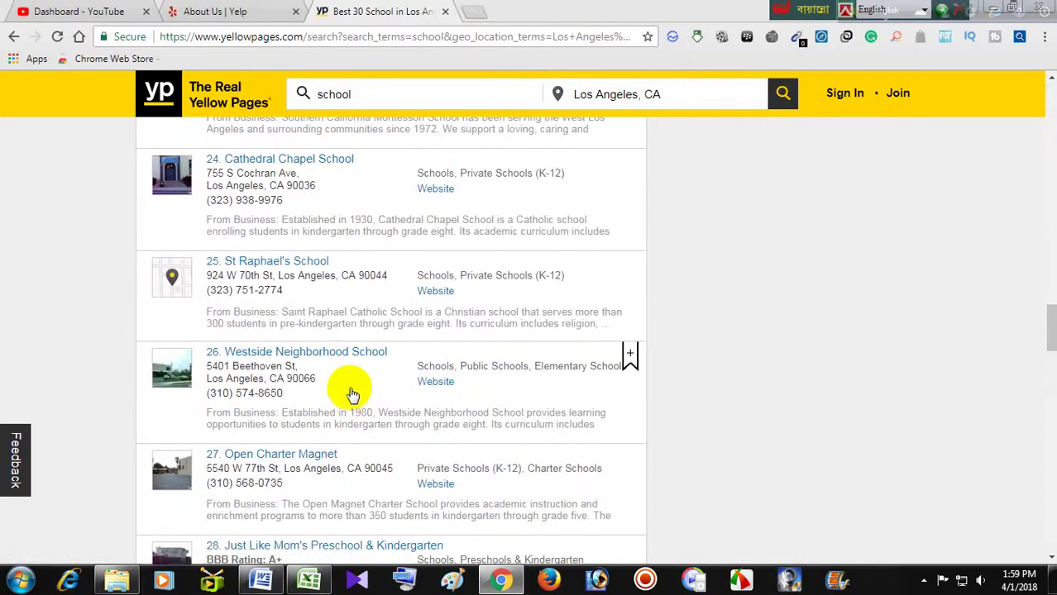
{"action": "scroll", "coordinate": [370, 395], "scroll_direction": "down", "scroll_amount": 3}
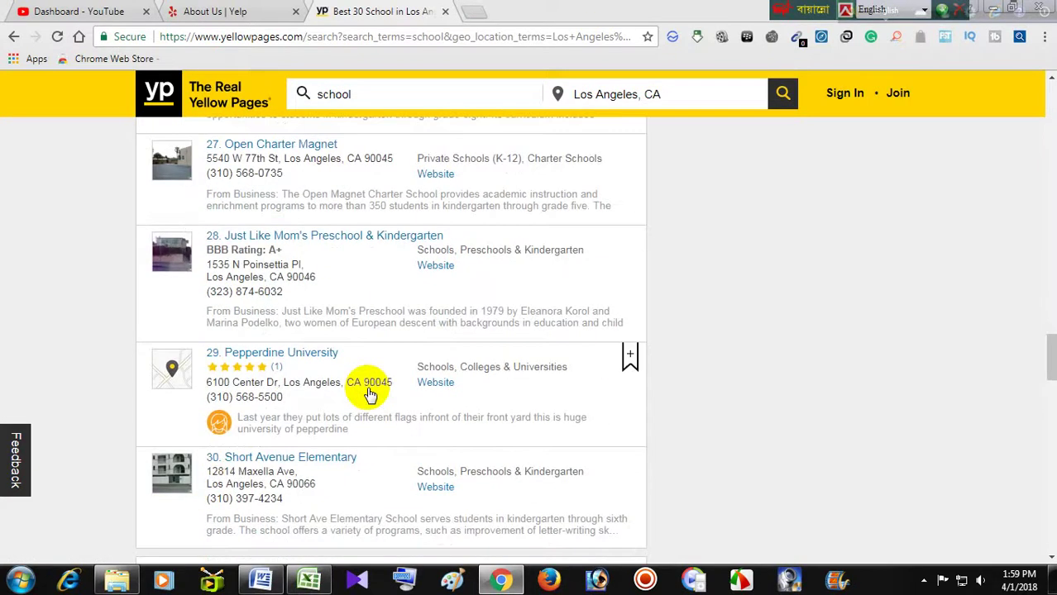
{"action": "scroll", "coordinate": [369, 395], "scroll_direction": "down", "scroll_amount": 5}
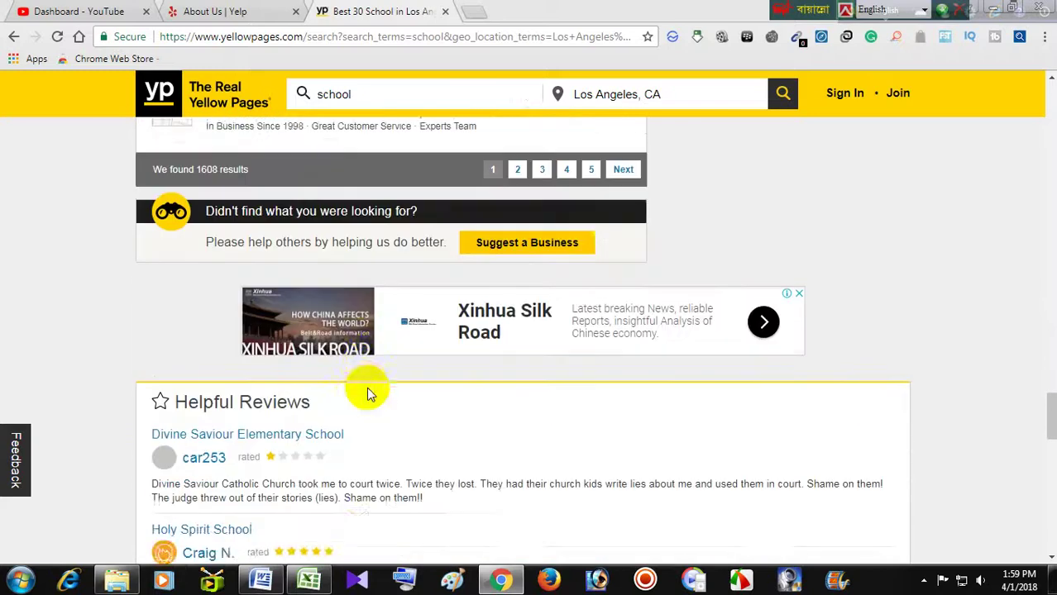
{"action": "scroll", "coordinate": [366, 387], "scroll_direction": "up", "scroll_amount": 2}
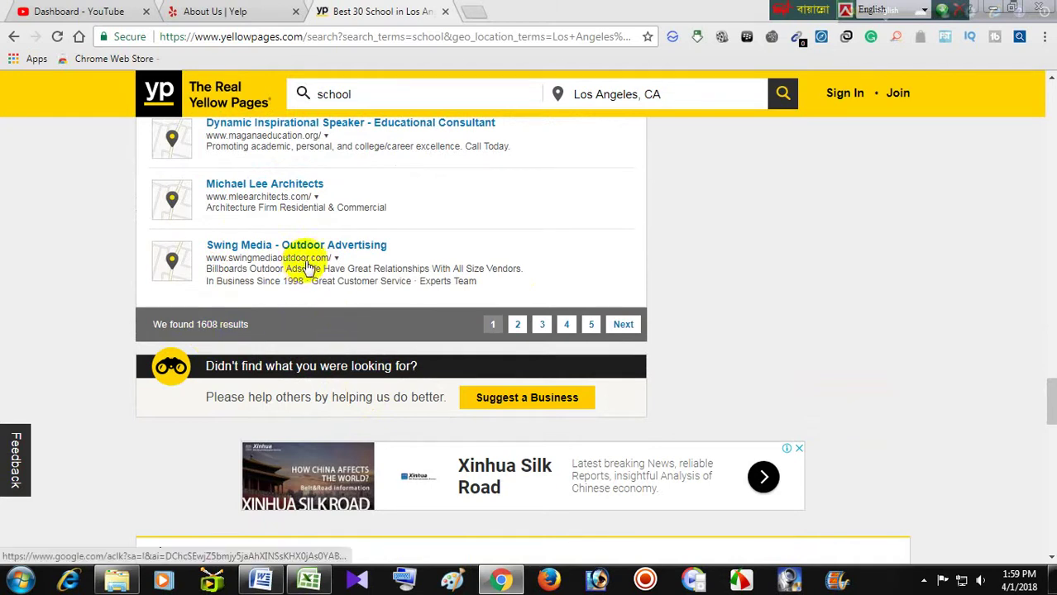
{"action": "scroll", "coordinate": [325, 247], "scroll_direction": "up", "scroll_amount": 5}
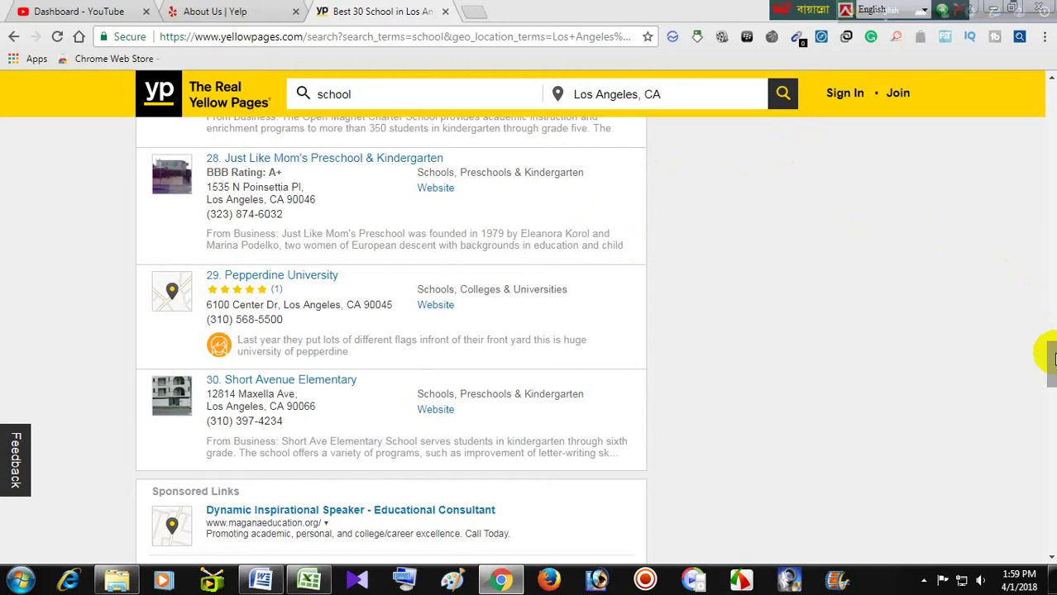
{"action": "scroll", "coordinate": [1052, 354], "scroll_direction": "up", "scroll_amount": 1}
{"action": "left_click_drag", "start_coordinate": [1052, 354], "coordinate": [1043, 142]}
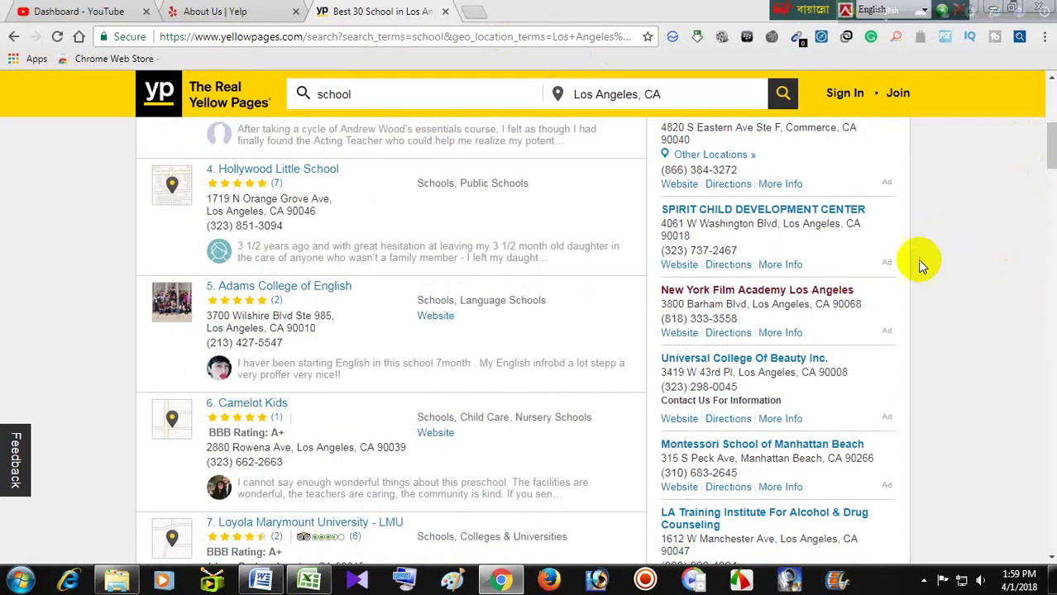
{"action": "left_click", "coordinate": [976, 262]}
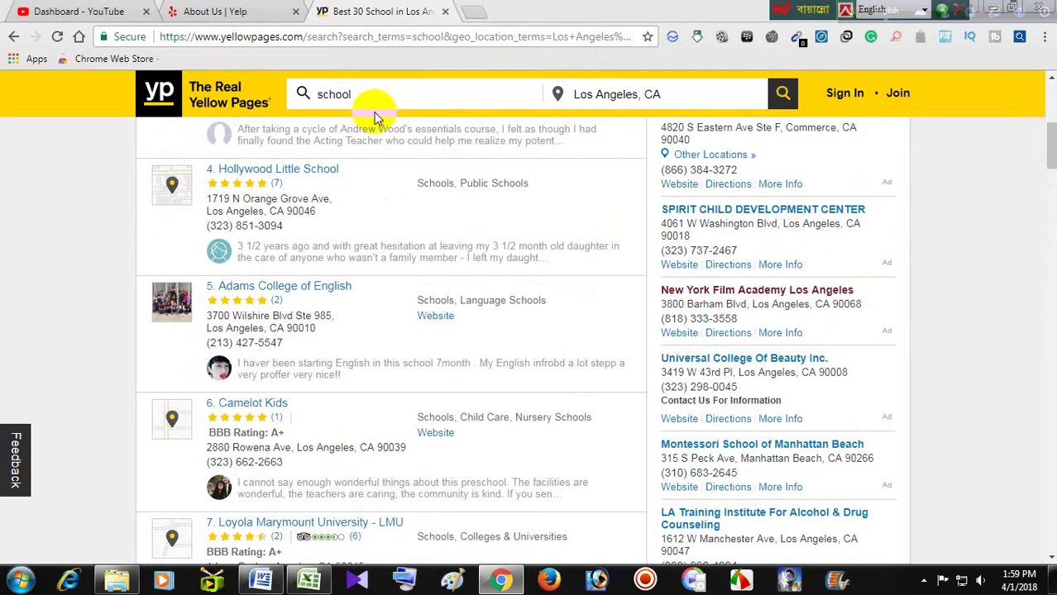
Open yelp.com in a new browser tab.
{"action": "left_click", "coordinate": [473, 12]}
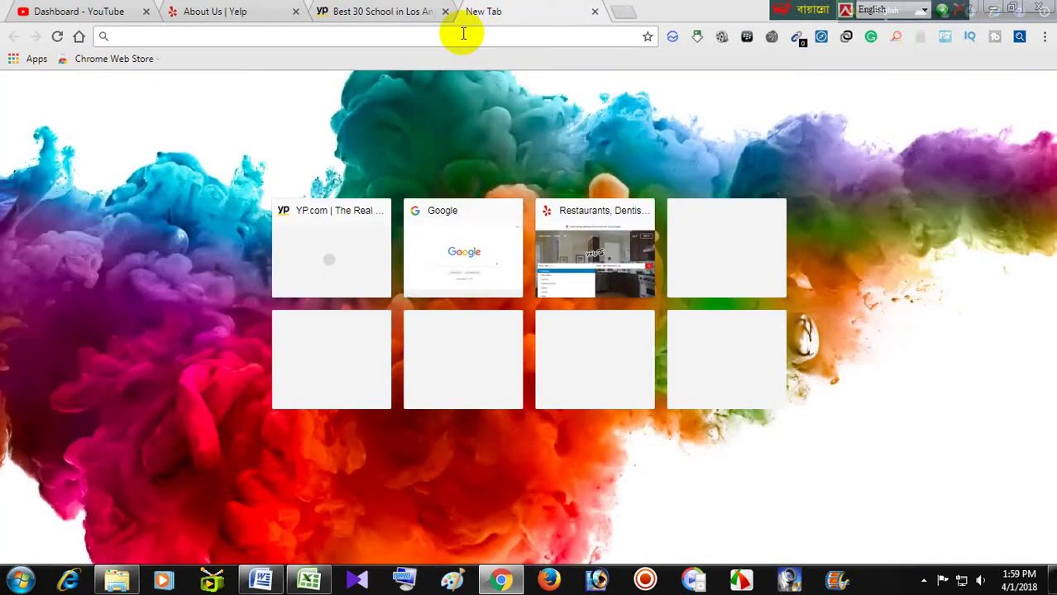
{"action": "type", "text": "yep"}
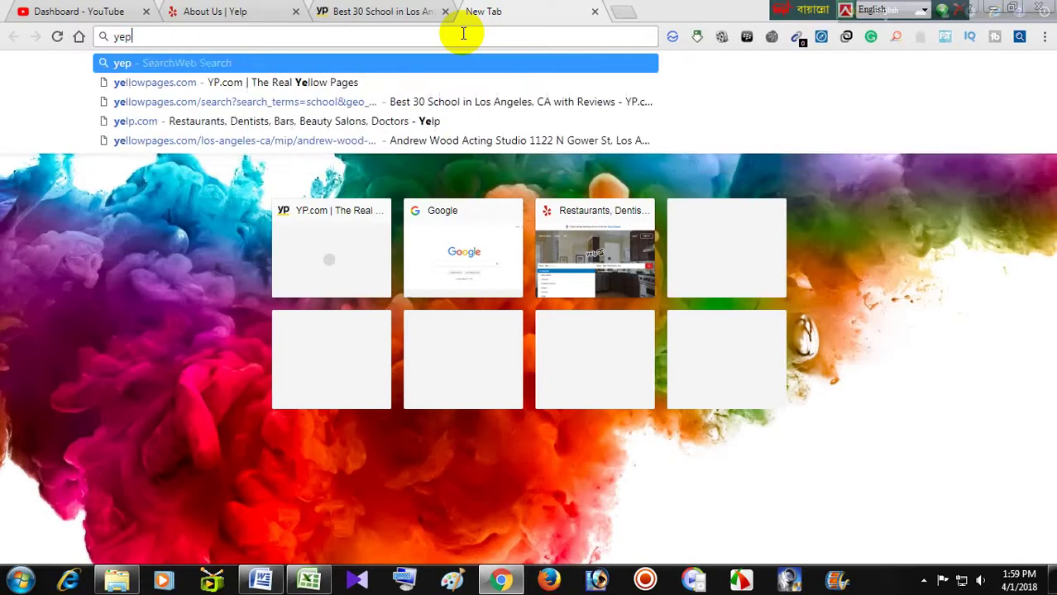
{"action": "key", "text": "BackSpace"}
{"action": "type", "text": "lp.com"}
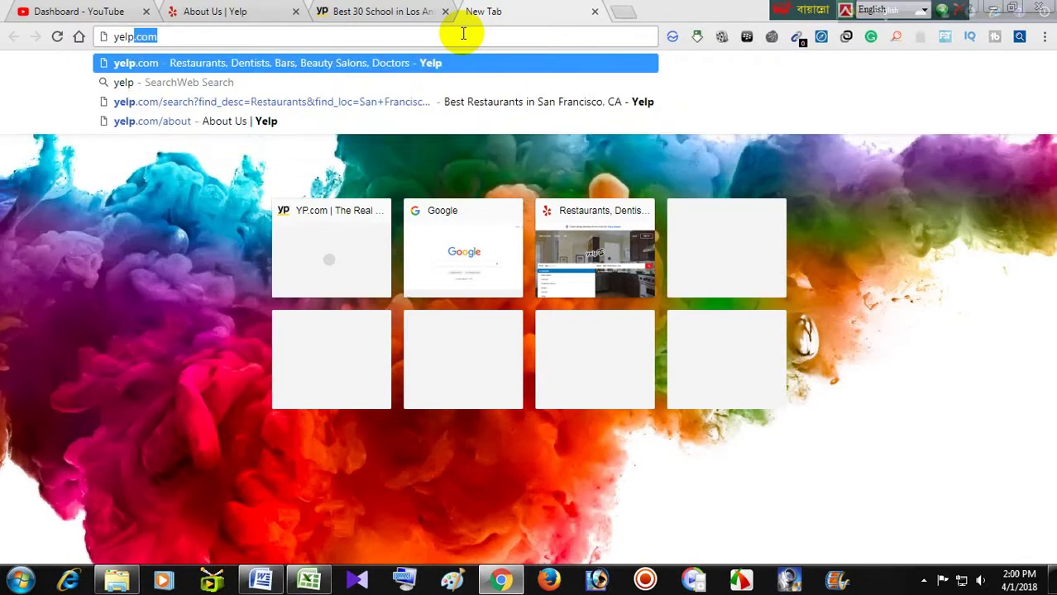
{"action": "key", "text": "Return"}
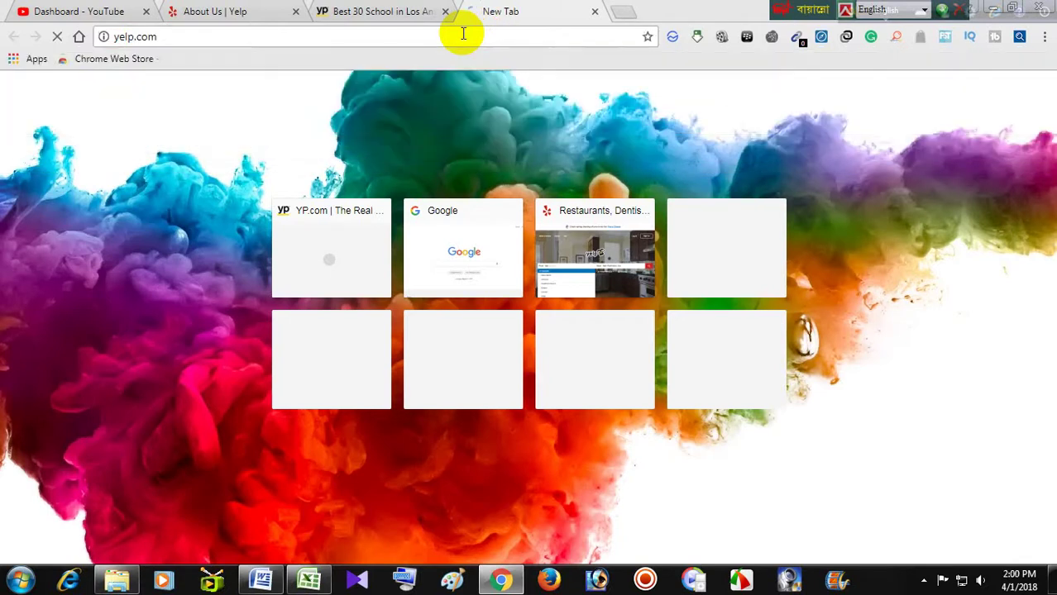